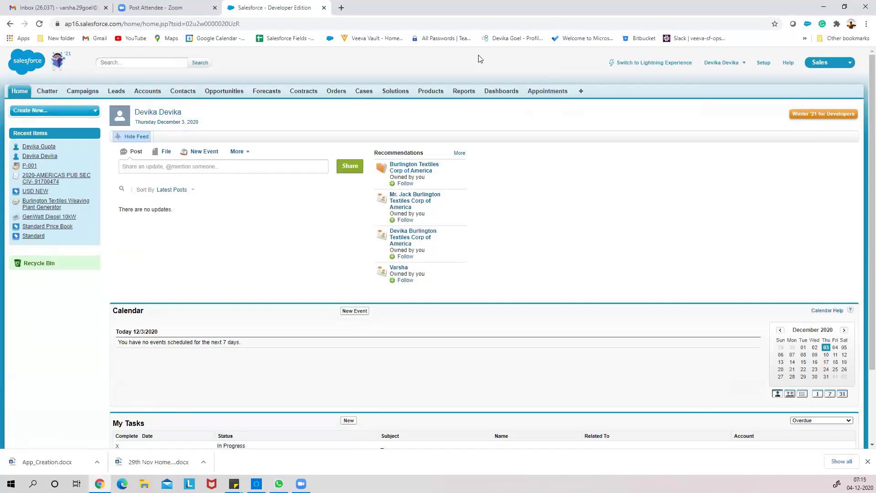
# Open the list of all available tabs and review the standard and custom objects in it
pyautogui.click(580, 91)
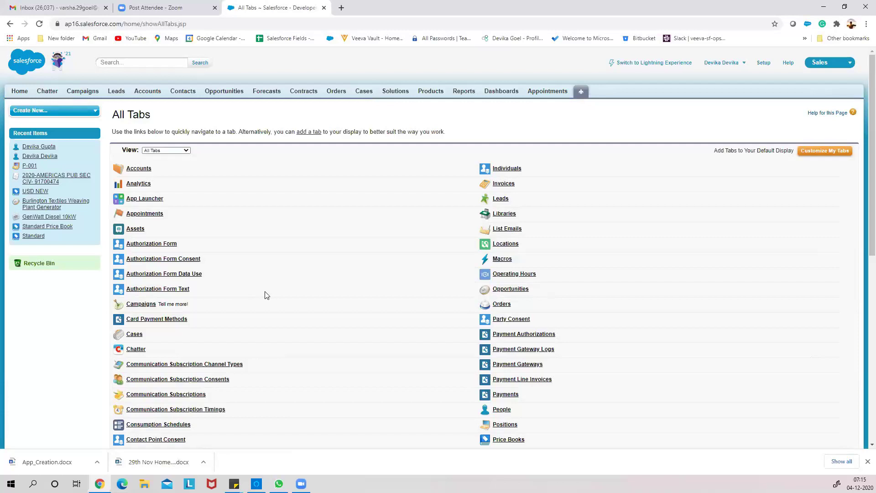
pyautogui.scroll(-8, 267, 295)
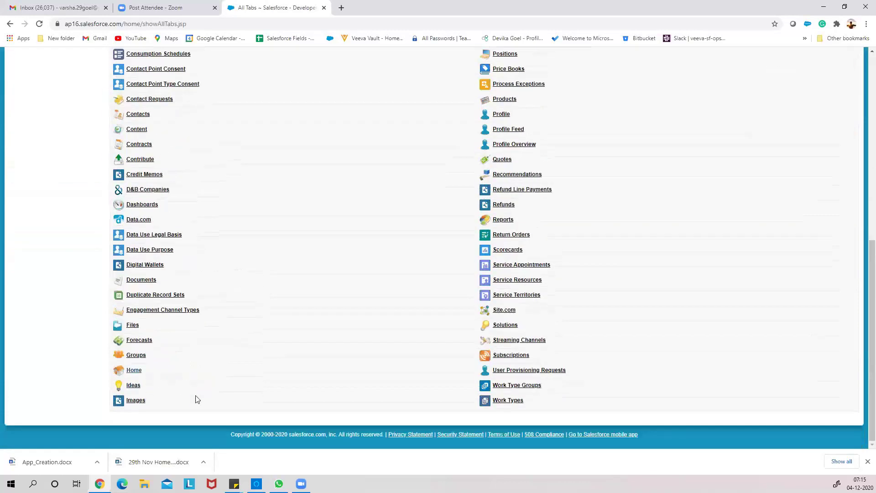
pyautogui.scroll(7, 423, 402)
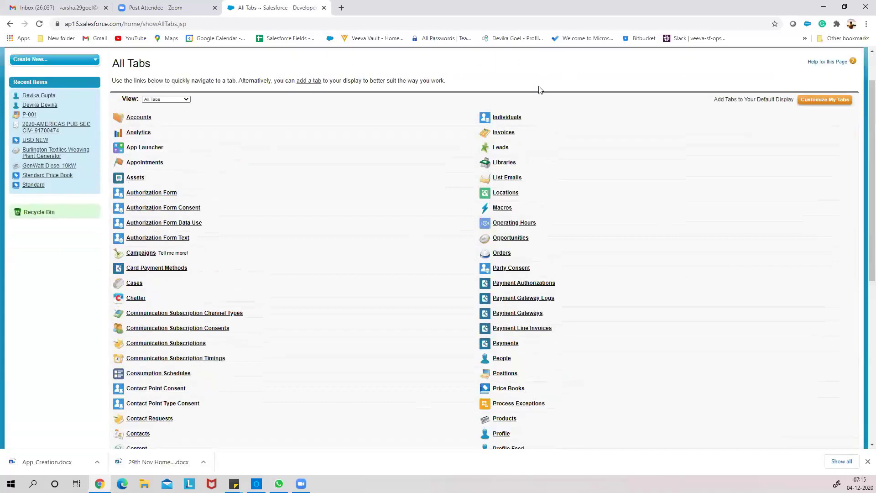
pyautogui.scroll(1, 543, 87)
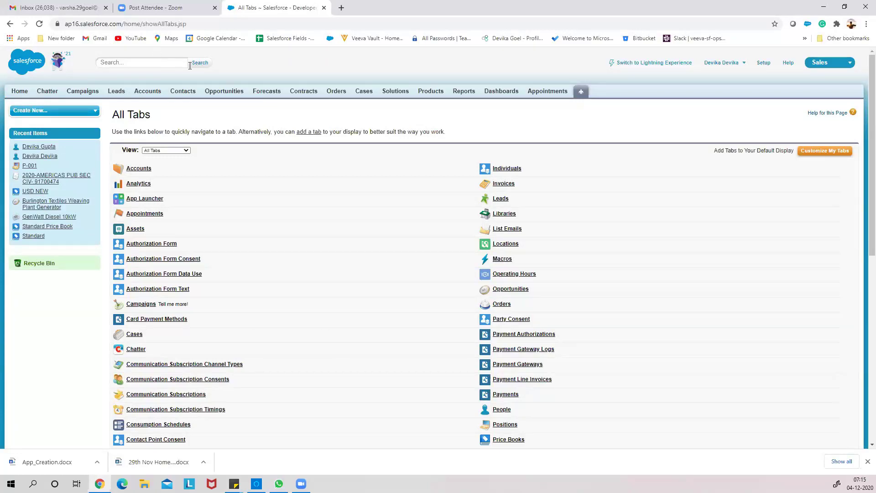
# Open Setup and search its navigation for "lead" to find the Leads customization options
pyautogui.click(763, 62)
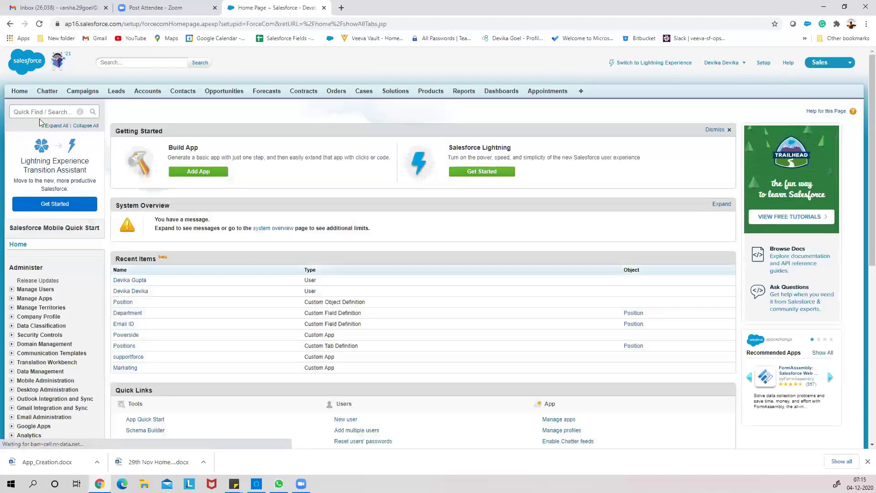
pyautogui.click(31, 114)
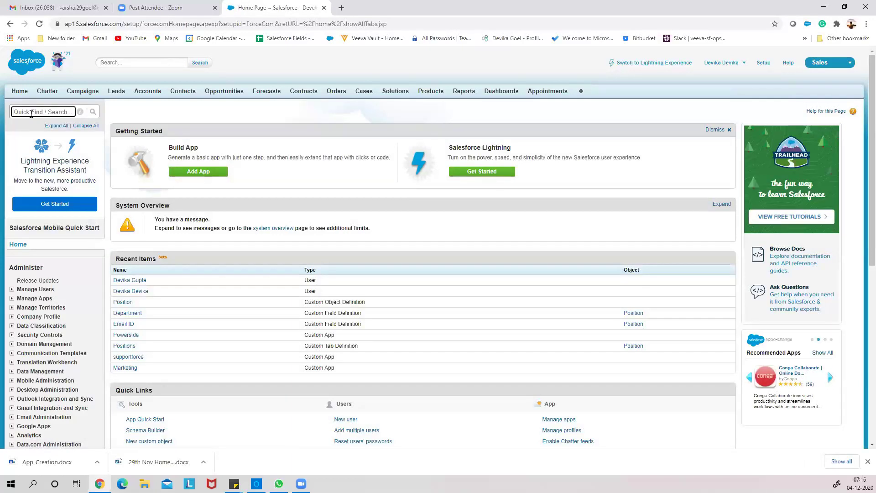
pyautogui.write('lea')
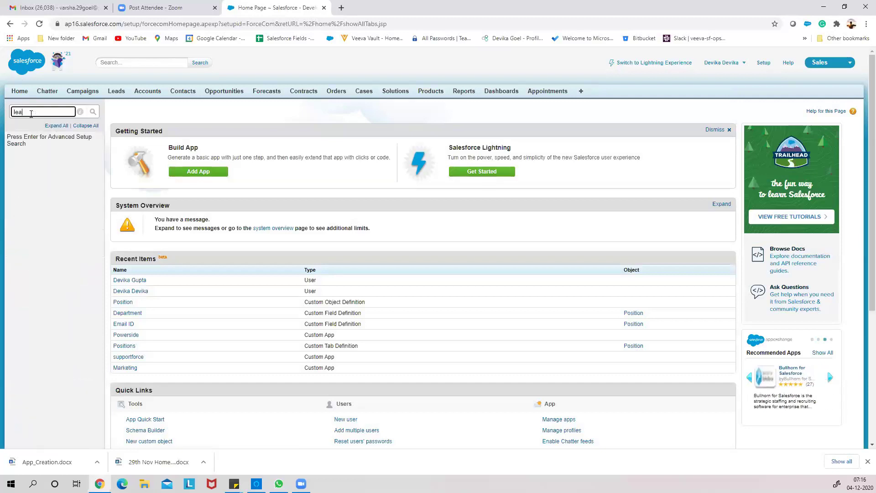
pyautogui.write('sd')
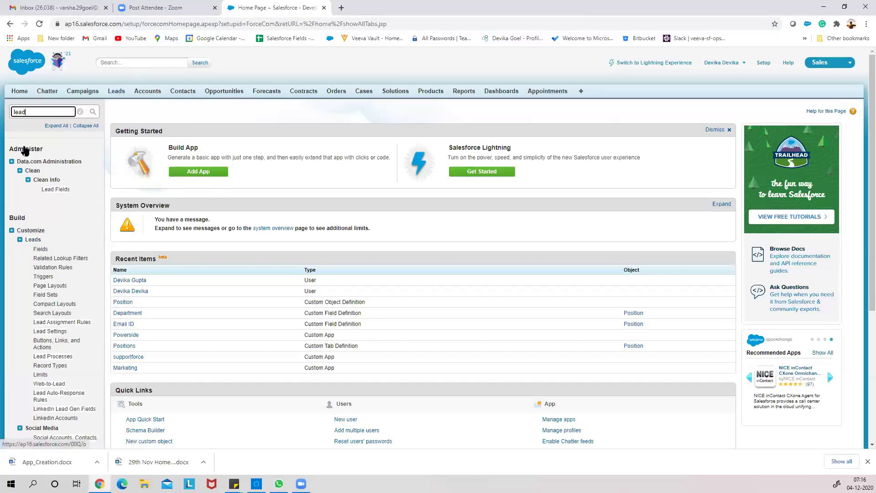
# Replace the Setup search with "account" to find the Accounts customization options
pyautogui.press('BackSpace')
pyautogui.press('BackSpace')
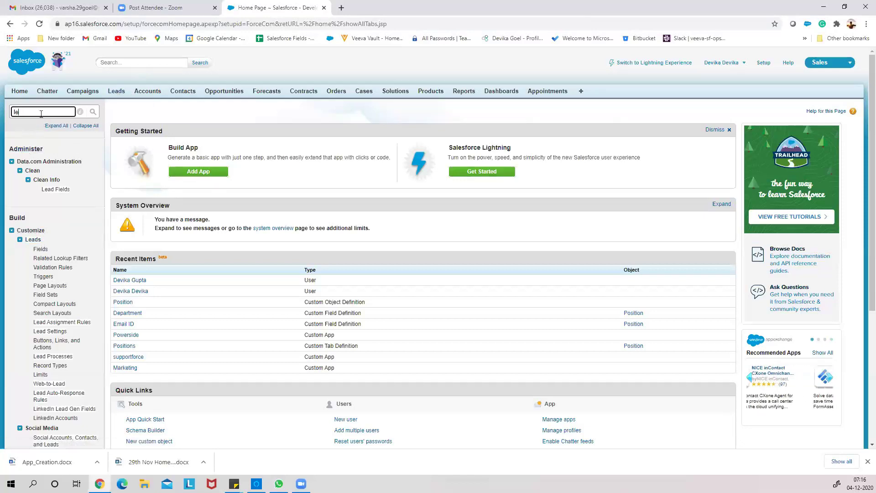
pyautogui.press('BackSpace')
pyautogui.press('BackSpace')
pyautogui.write('ac')
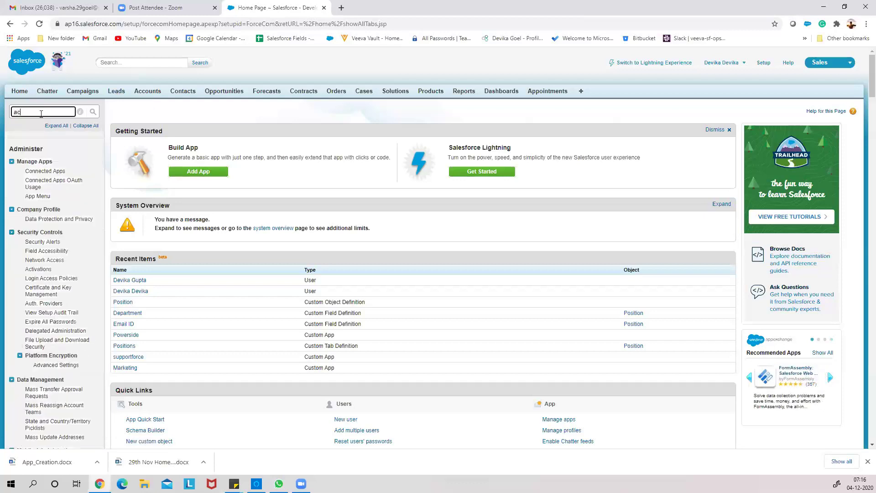
pyautogui.write('count')
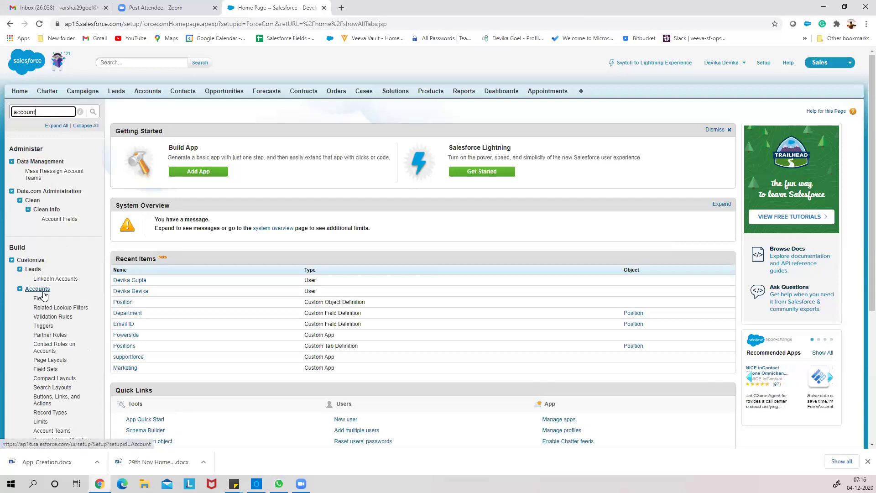
# Search Setup for "lead" again and open the Fields page of the Leads object
pyautogui.press('BackSpace')
pyautogui.press('BackSpace')
pyautogui.press('BackSpace')
pyautogui.press('BackSpace')
pyautogui.press('BackSpace')
pyautogui.press('BackSpace')
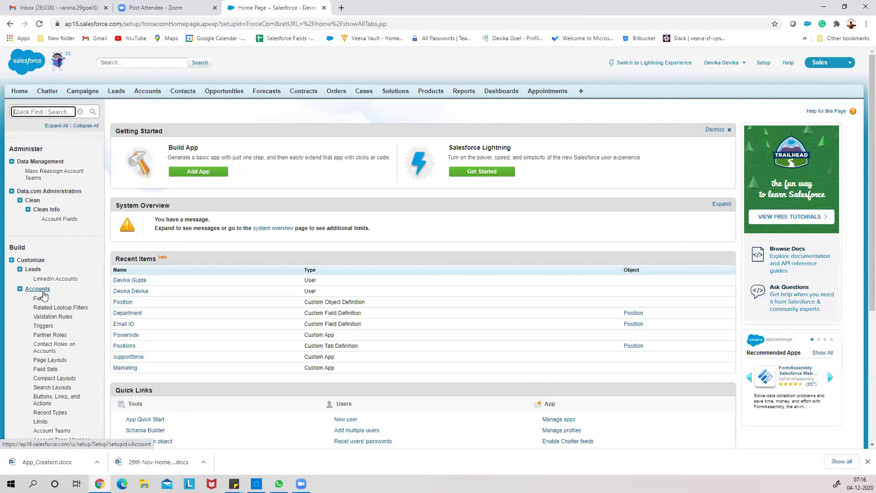
pyautogui.write('lead')
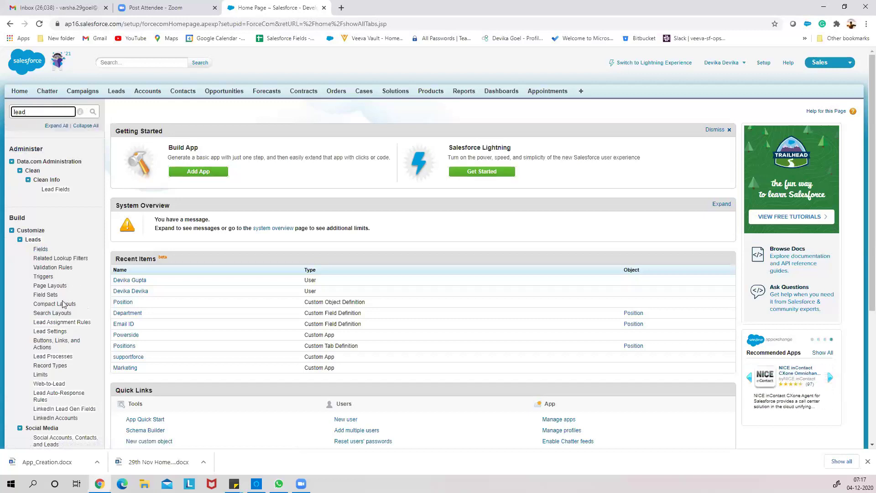
pyautogui.click(41, 249)
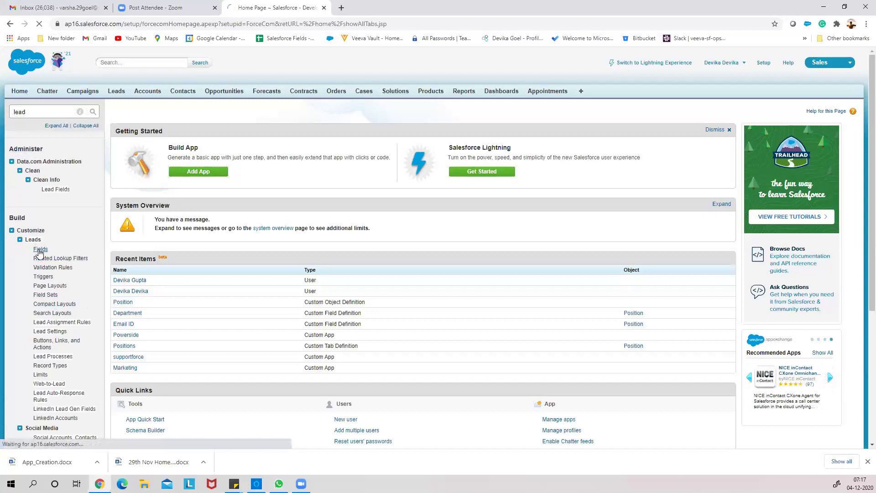
# Examine the Lead Standard Fields list and the Lead Custom Fields & Relationships list, highlighting their headings
pyautogui.scroll(-3, 563, 206)
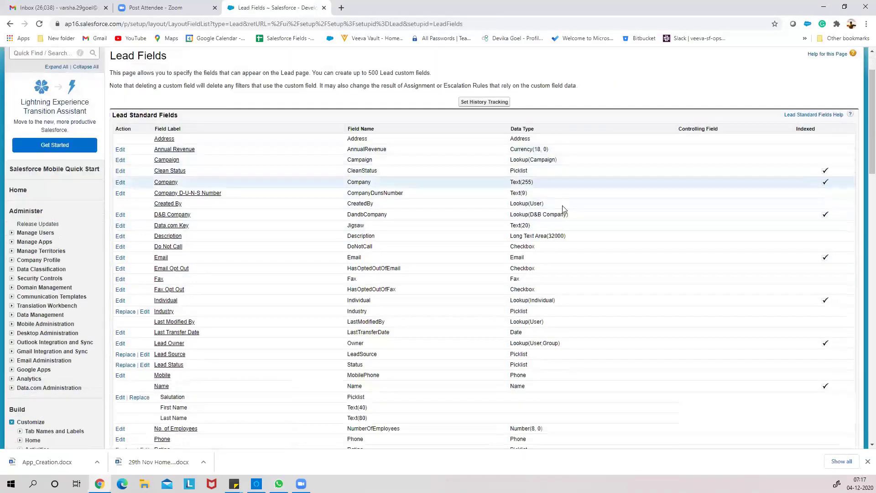
pyautogui.scroll(-3, 484, 295)
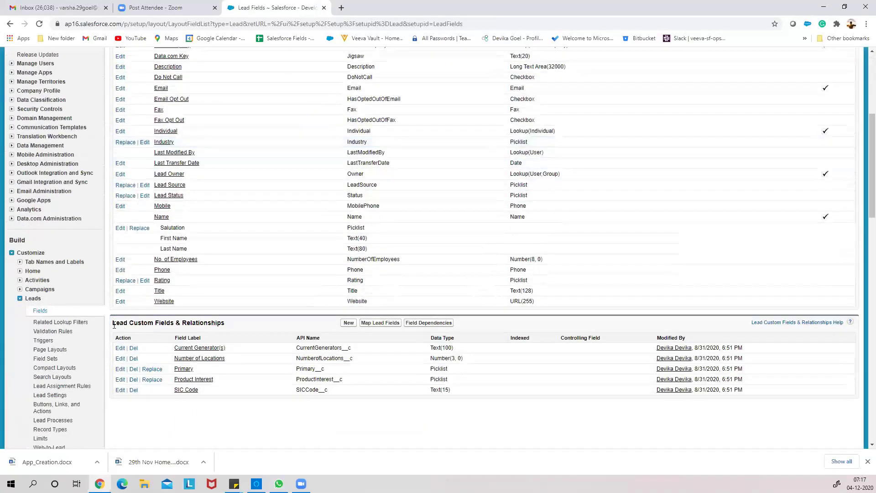
pyautogui.moveTo(111, 328); pyautogui.dragTo(228, 328)
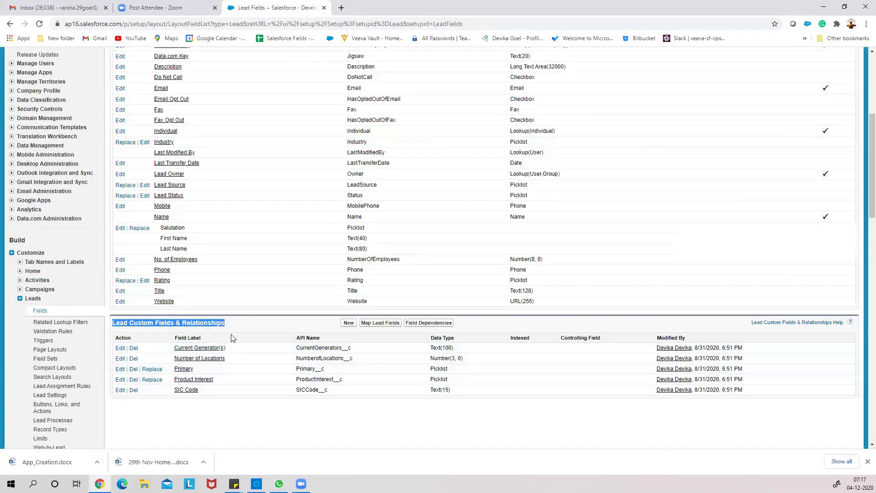
pyautogui.scroll(3, 231, 338)
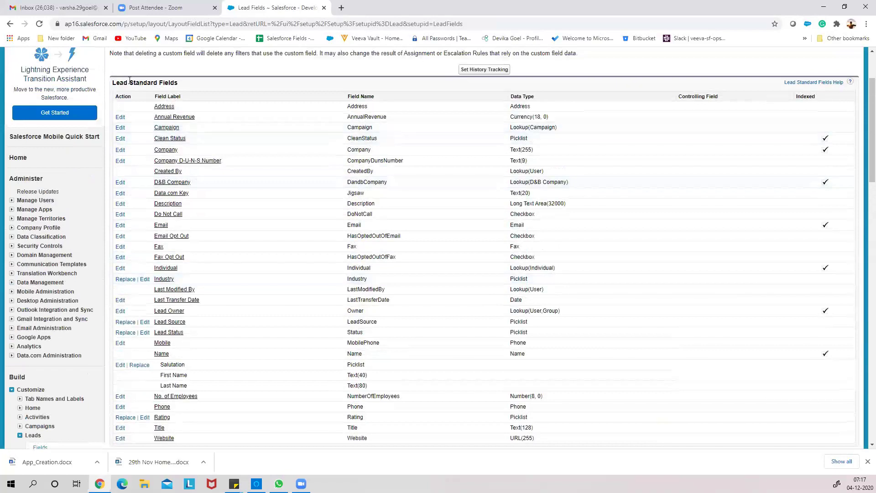
pyautogui.moveTo(130, 81); pyautogui.dragTo(193, 88)
pyautogui.scroll(-1, 199, 355)
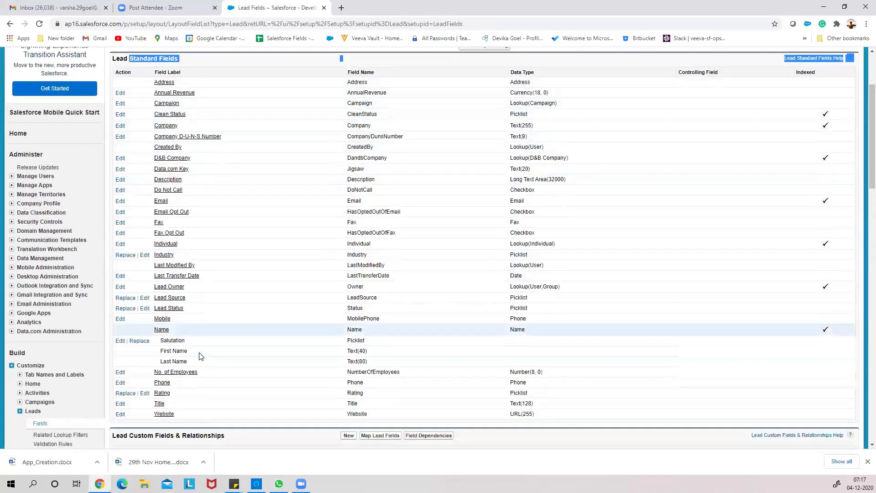
pyautogui.scroll(-3, 200, 355)
pyautogui.moveTo(133, 277); pyautogui.dragTo(173, 278)
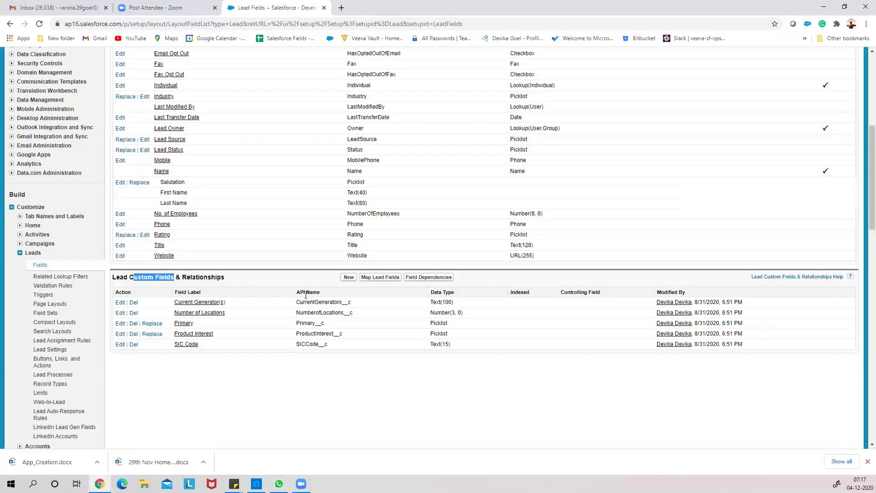
# Start a new custom field on the Lead object and review the data types offered for it
pyautogui.click(348, 277)
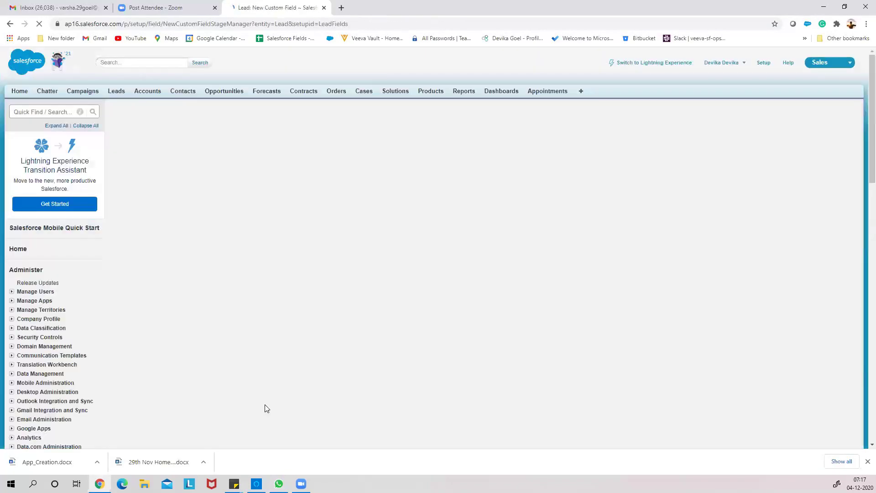
pyautogui.scroll(-1, 267, 408)
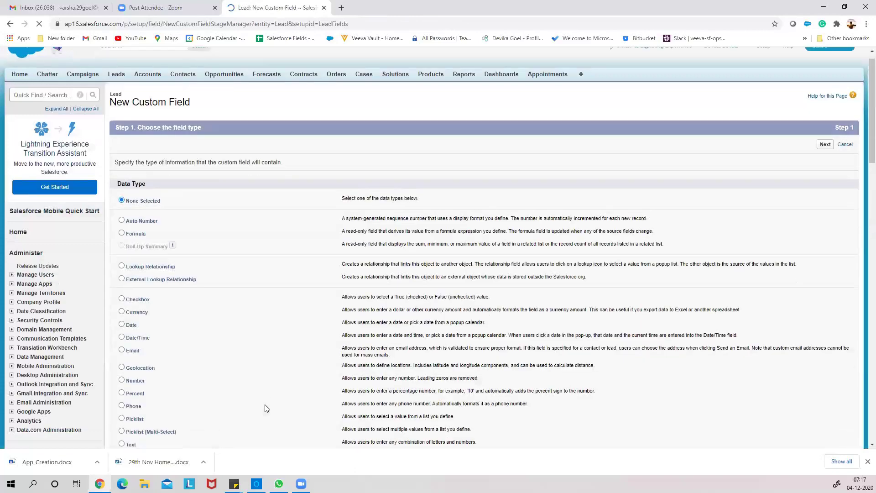
pyautogui.scroll(-5, 267, 408)
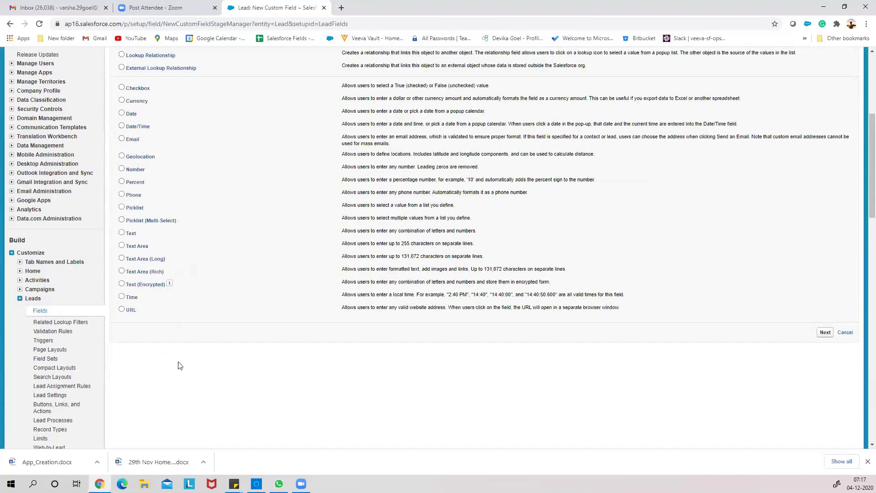
pyautogui.scroll(1, 179, 357)
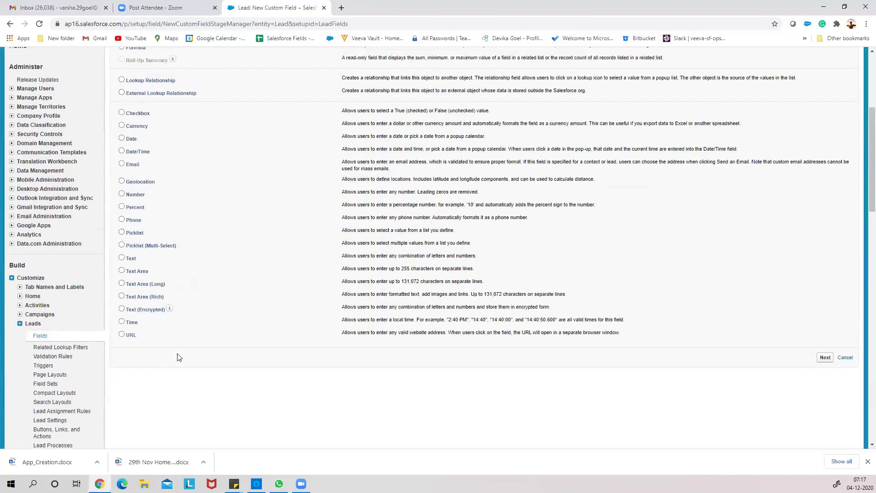
pyautogui.scroll(5, 179, 357)
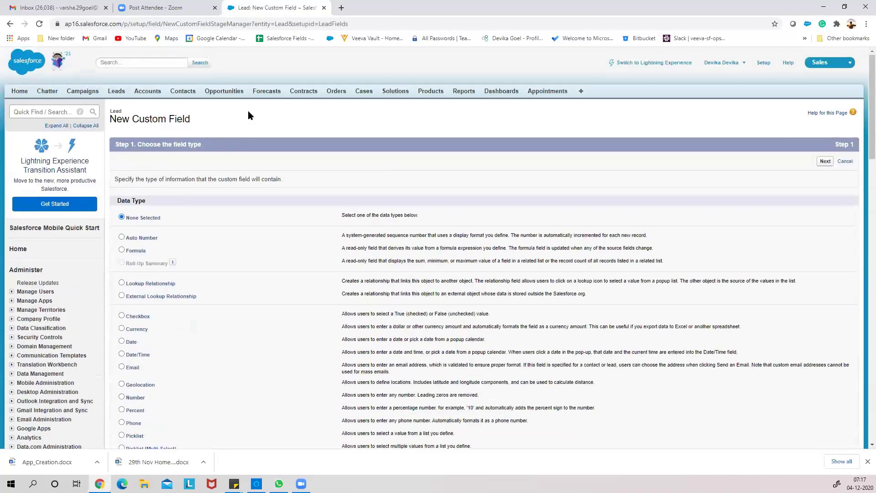
pyautogui.scroll(-5, 179, 235)
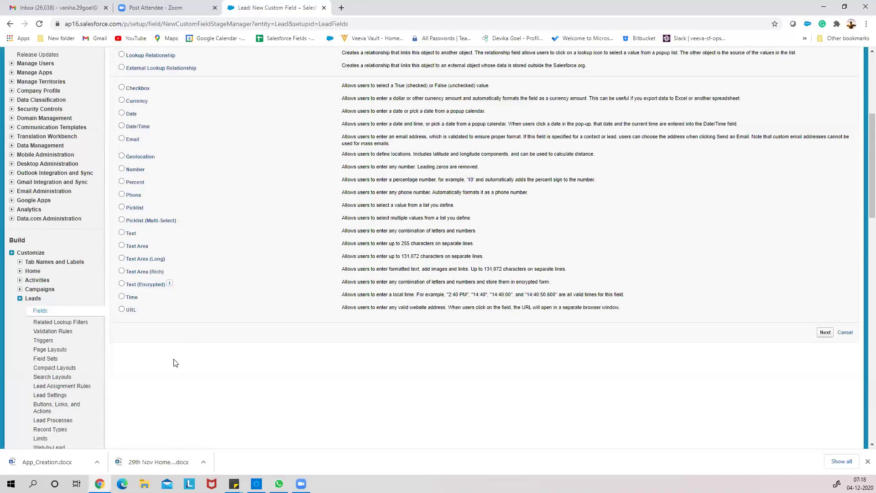
# Return to the Lead Fields page and look over its standard and custom field lists
pyautogui.click(40, 311)
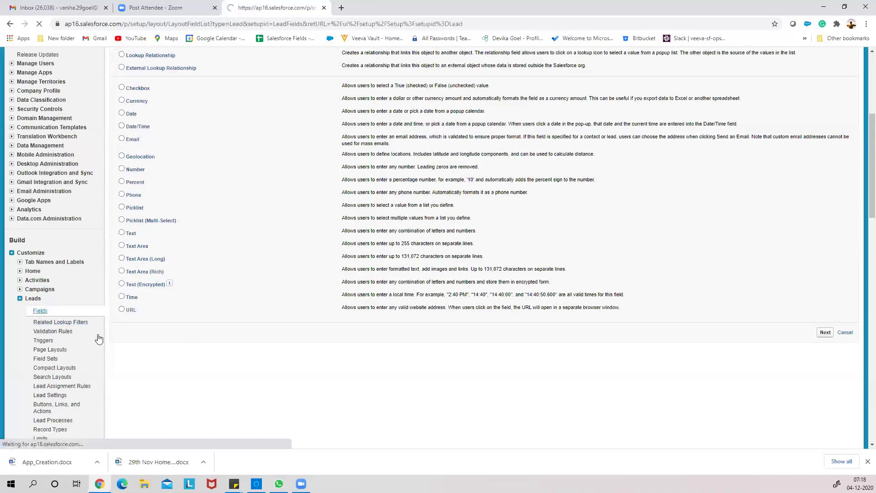
pyautogui.scroll(-2, 230, 364)
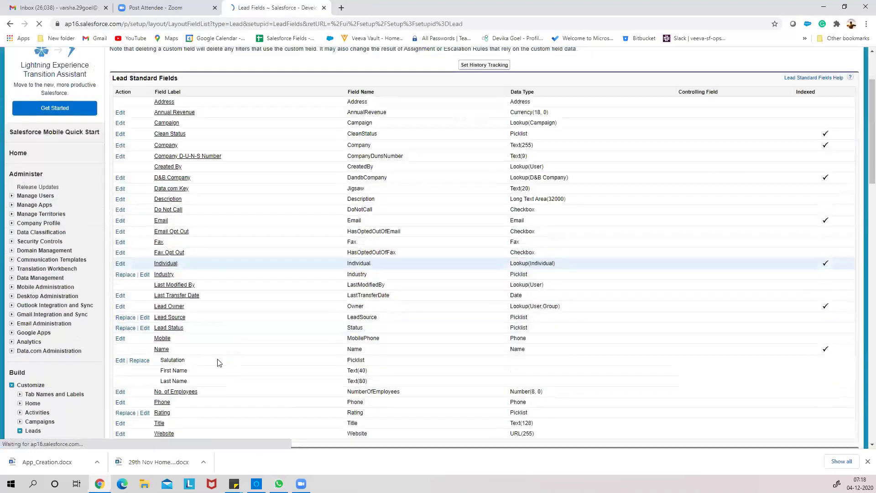
pyautogui.scroll(-4, 395, 287)
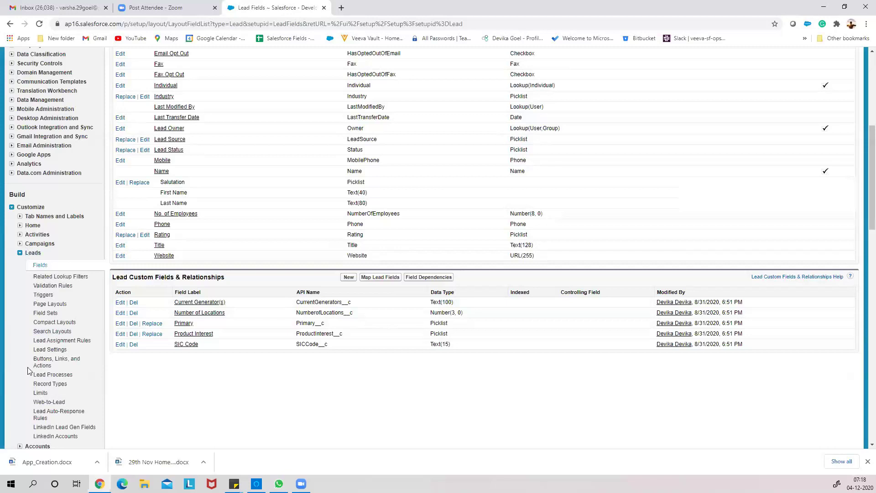
pyautogui.scroll(6, 28, 371)
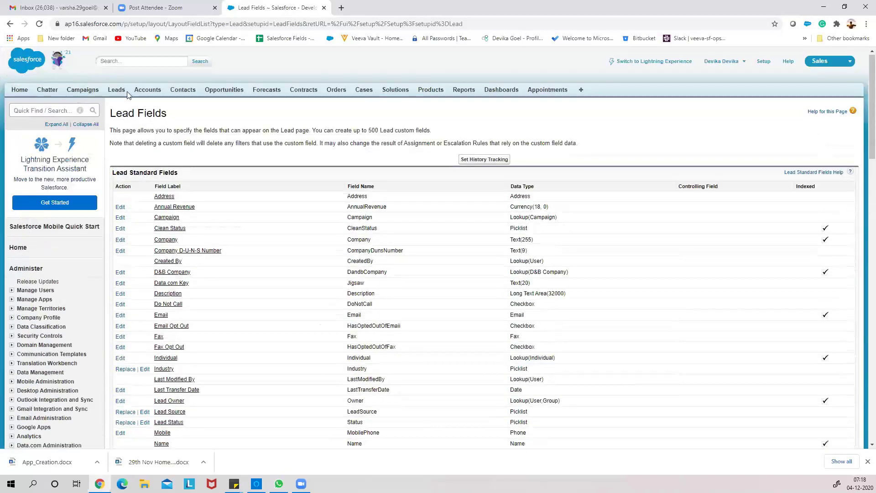
# Go to the Leads home page and start a new Lead custom field from the Force.com quick access menu
pyautogui.click(117, 91)
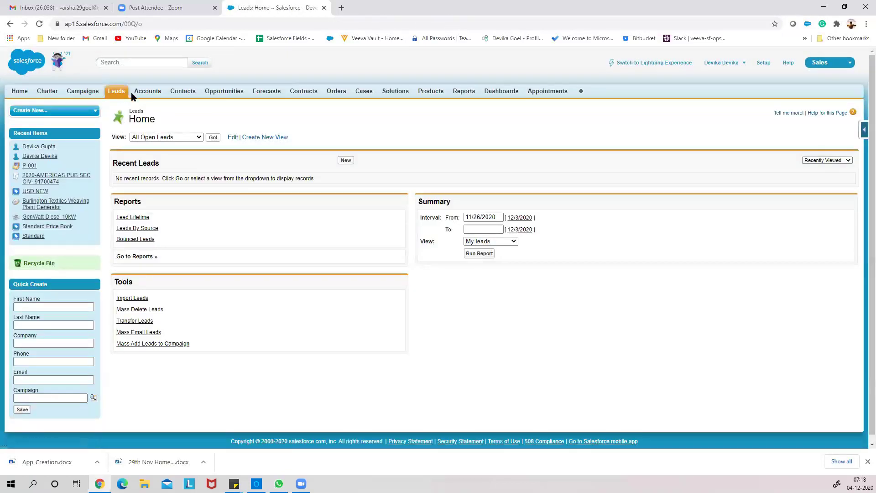
pyautogui.click(864, 130)
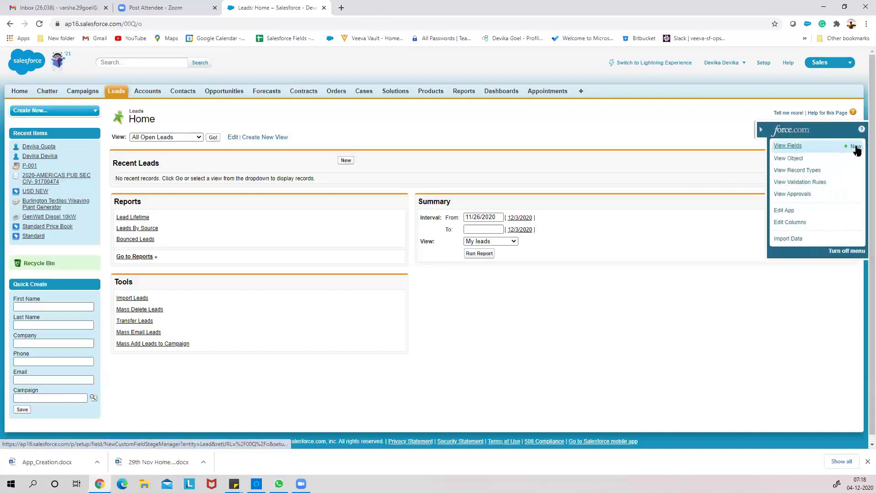
pyautogui.click(856, 147)
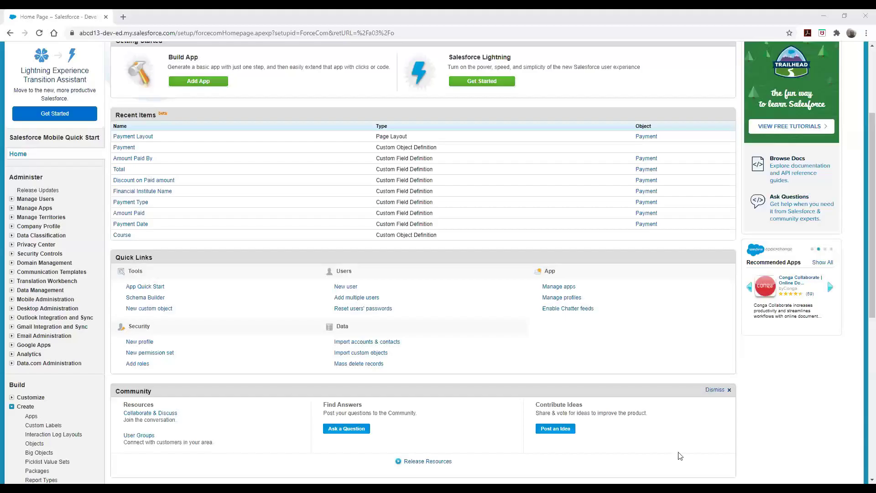
# Open the Payments home page in the Student Enrollment App
pyautogui.scroll(3, 217, 381)
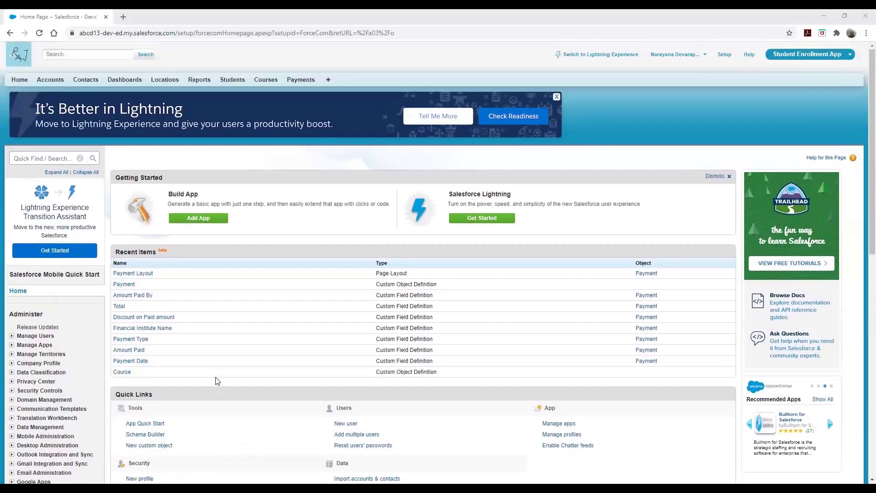
pyautogui.click(295, 81)
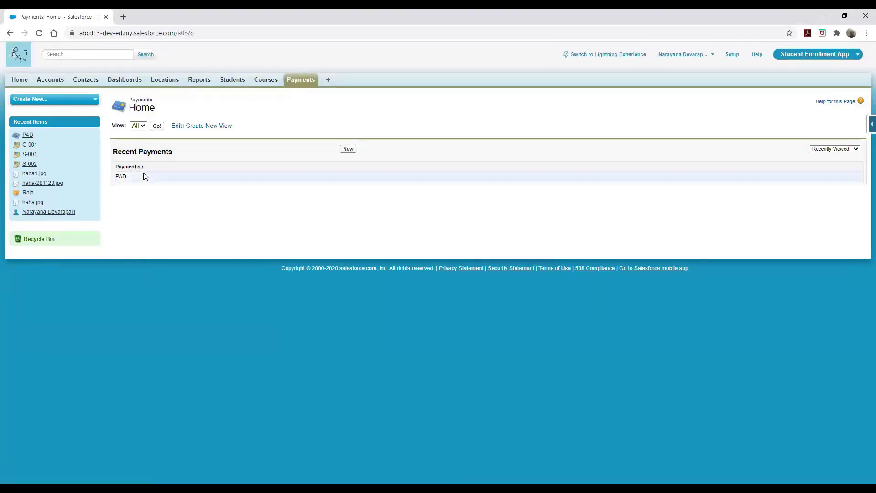
# Open the PAD payment record, go to the Payment object's field definitions, and look over its standard and custom field lists
pyautogui.click(120, 178)
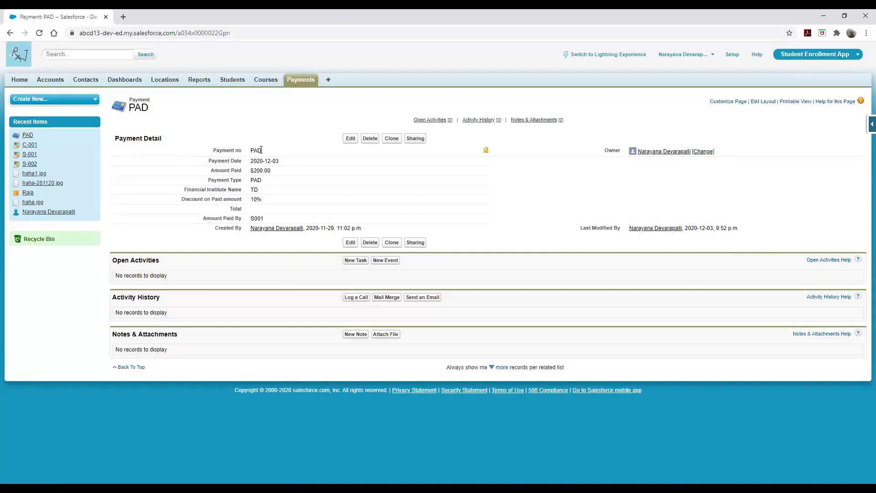
pyautogui.click(870, 125)
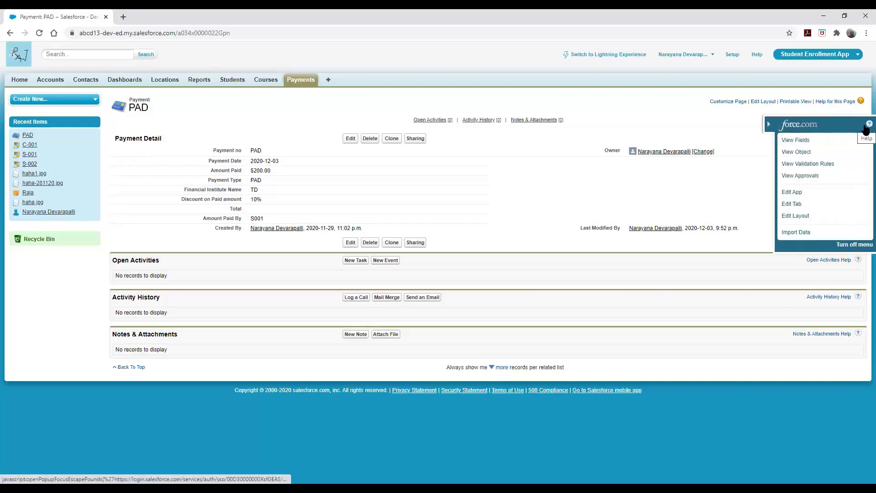
pyautogui.click(796, 140)
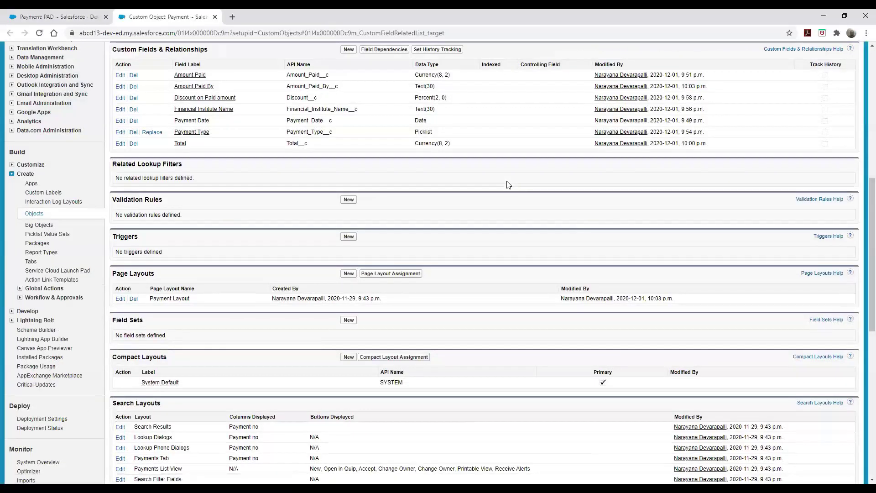
pyautogui.scroll(-1, 508, 185)
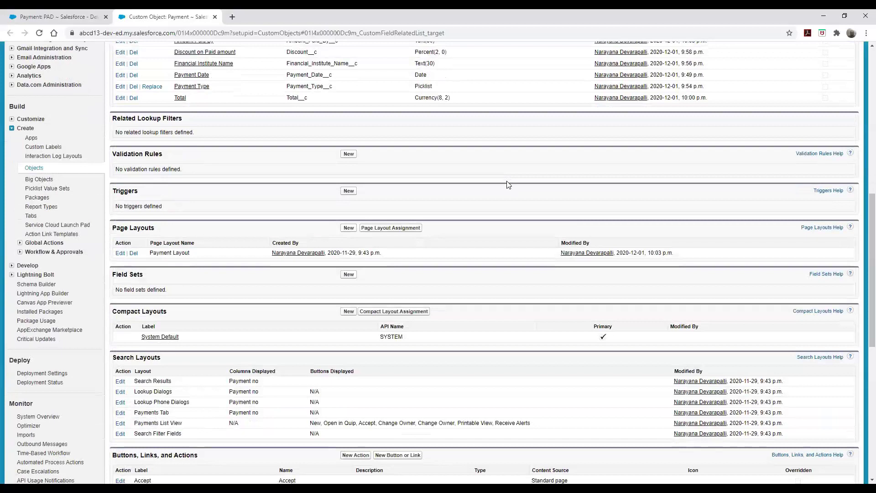
pyautogui.scroll(1, 509, 184)
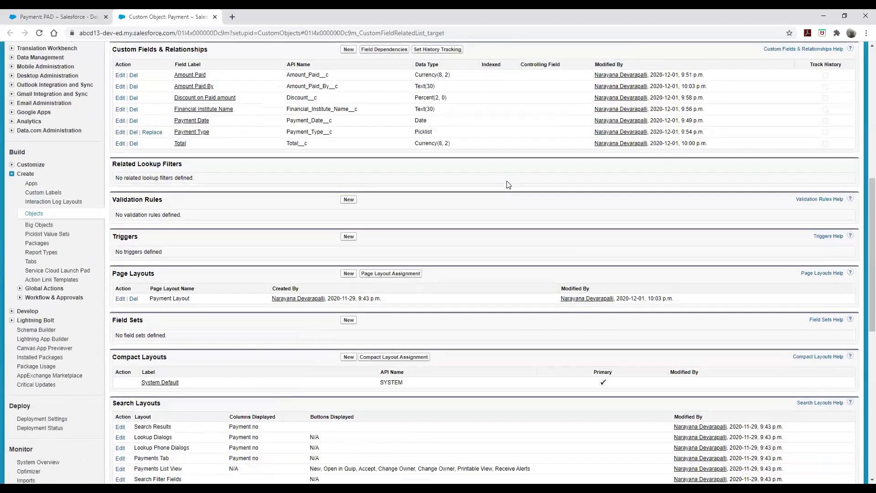
pyautogui.scroll(1, 509, 185)
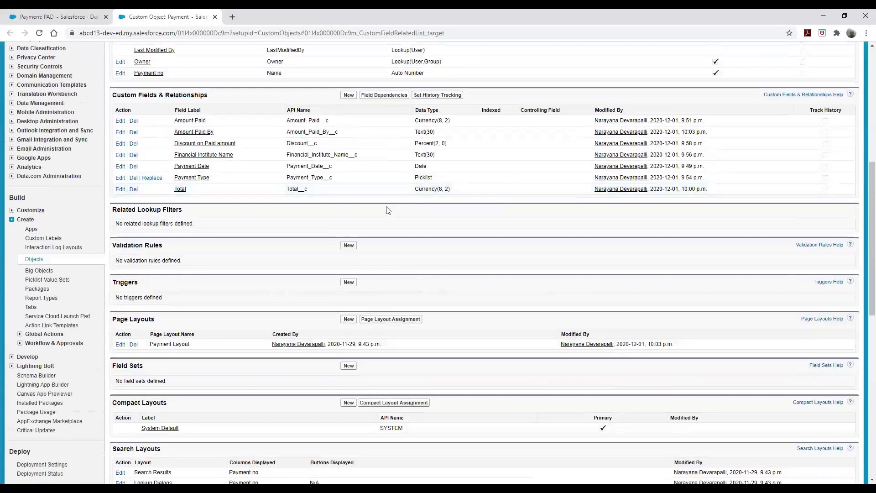
pyautogui.scroll(1, 387, 209)
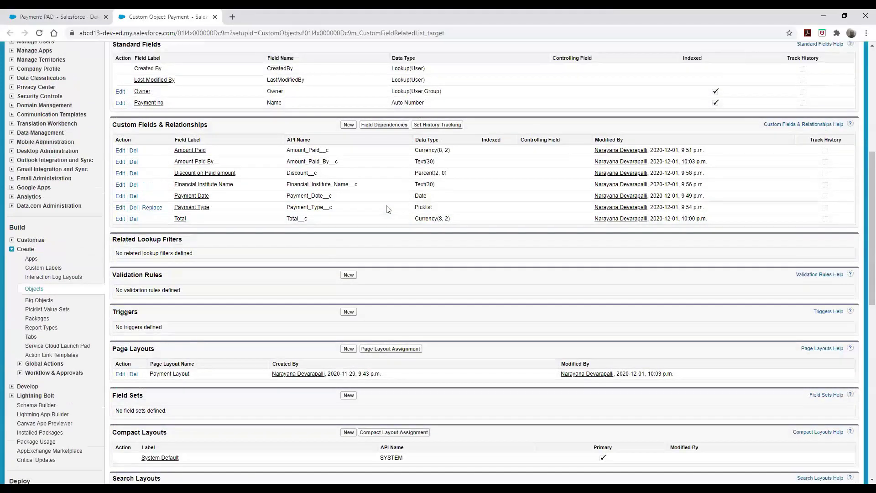
pyautogui.scroll(2, 388, 209)
pyautogui.scroll(2, 388, 210)
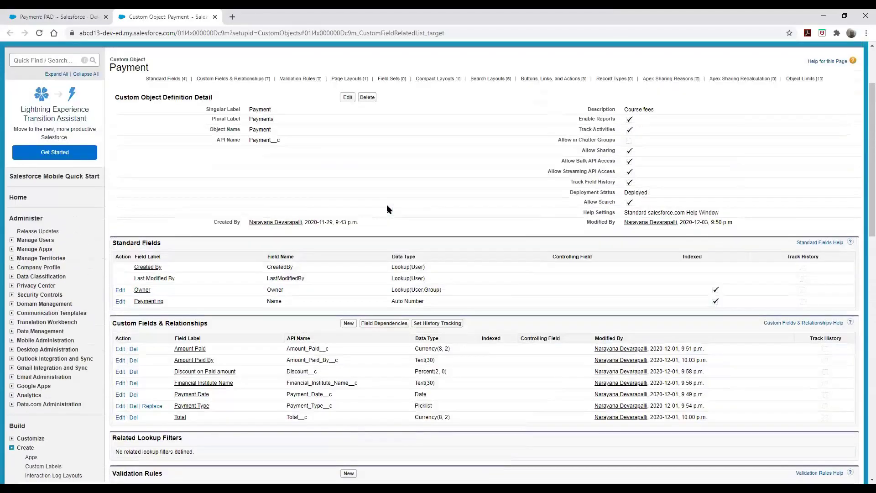
pyautogui.scroll(1, 388, 209)
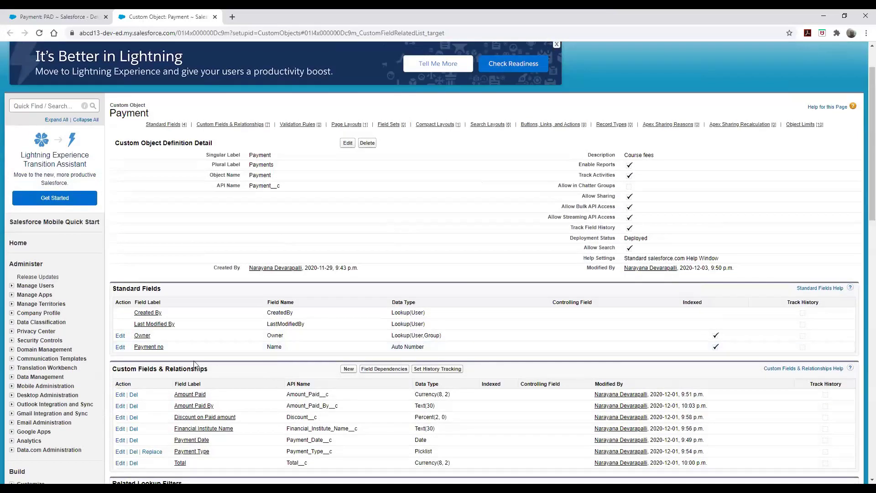
# Open the Payment no standard field for editing, check its Auto Number display format, and save the field
pyautogui.click(120, 348)
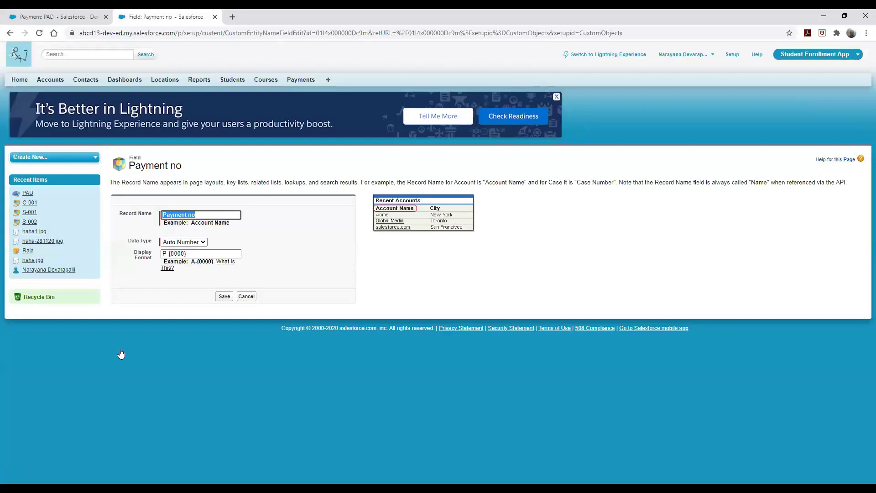
pyautogui.click(189, 254)
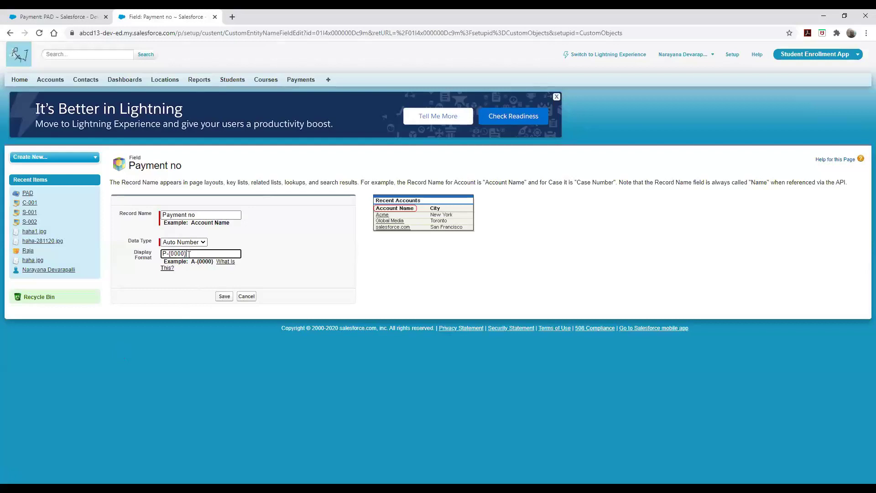
pyautogui.click(181, 300)
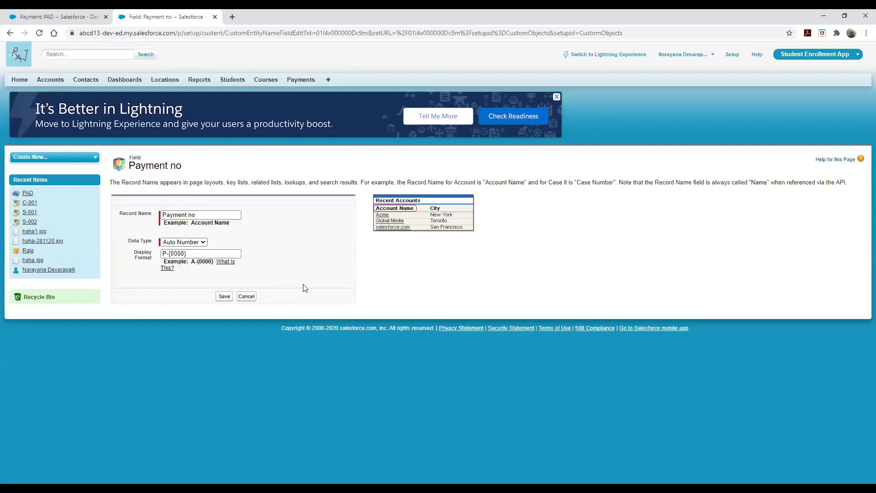
pyautogui.click(224, 296)
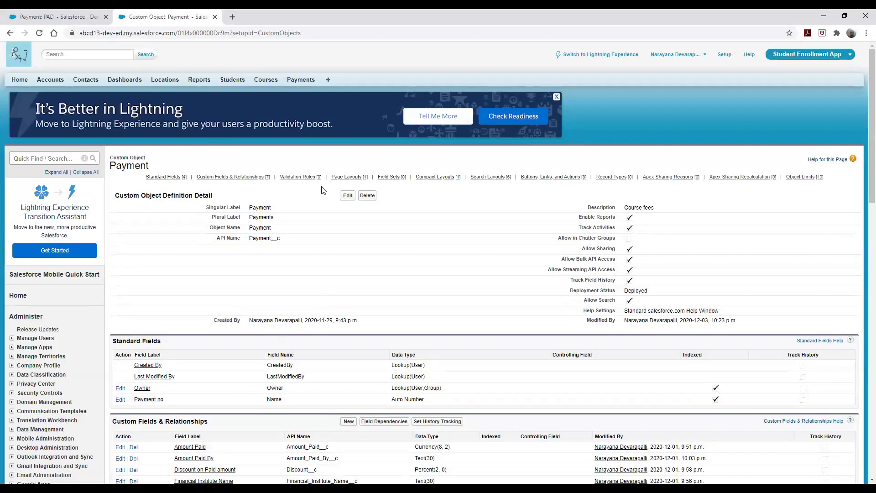
# Start a new payment record with payment date 2020-12-03, amount paid 200 and payment type Credit Card
pyautogui.click(294, 81)
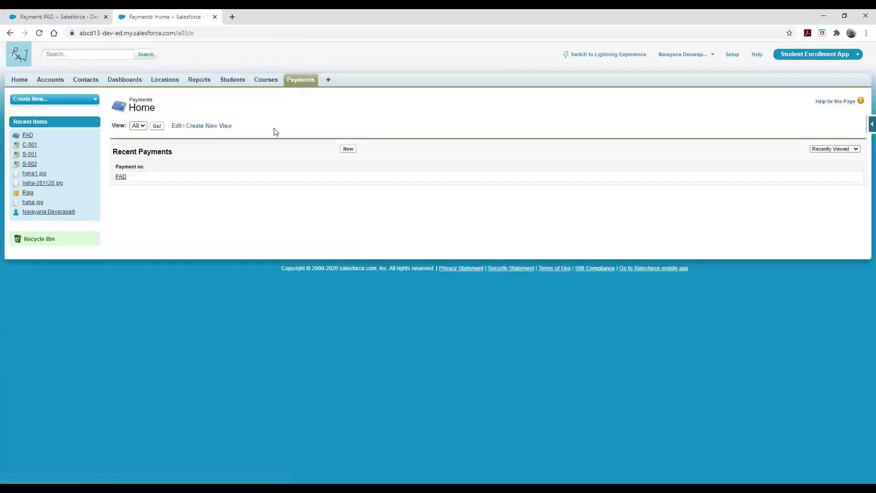
pyautogui.click(347, 151)
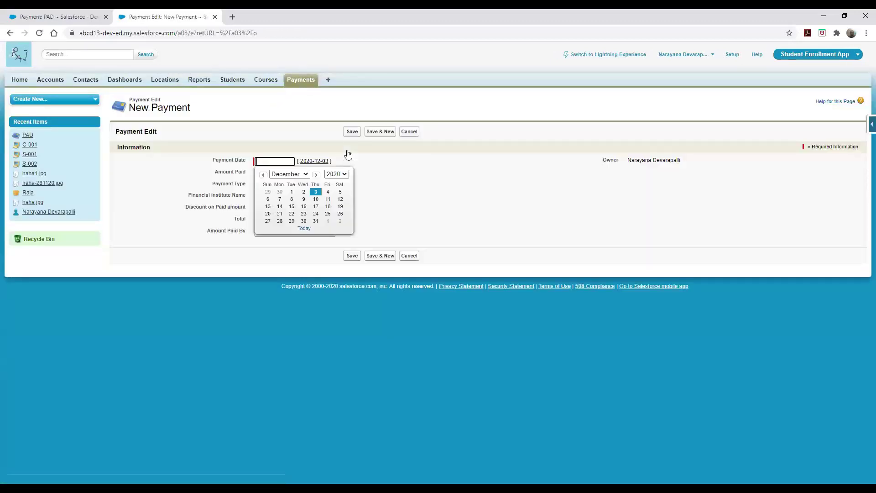
pyautogui.click(315, 193)
pyautogui.click(293, 173)
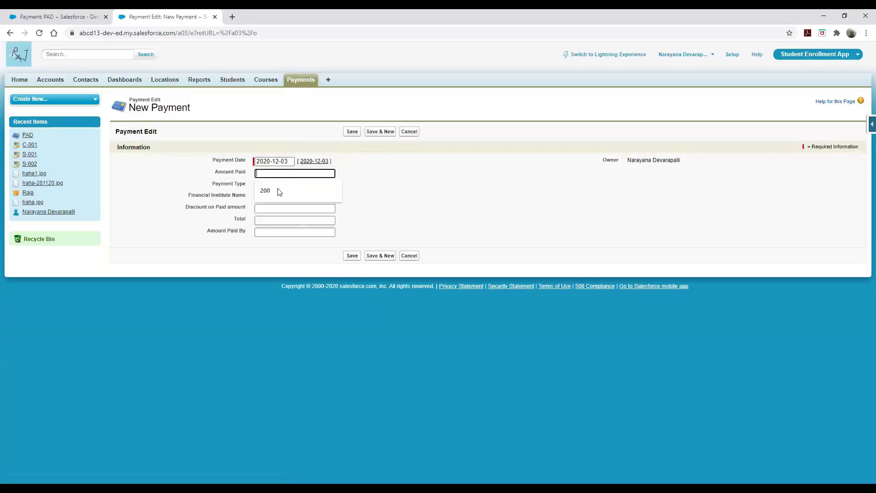
pyautogui.click(306, 196)
pyautogui.click(291, 184)
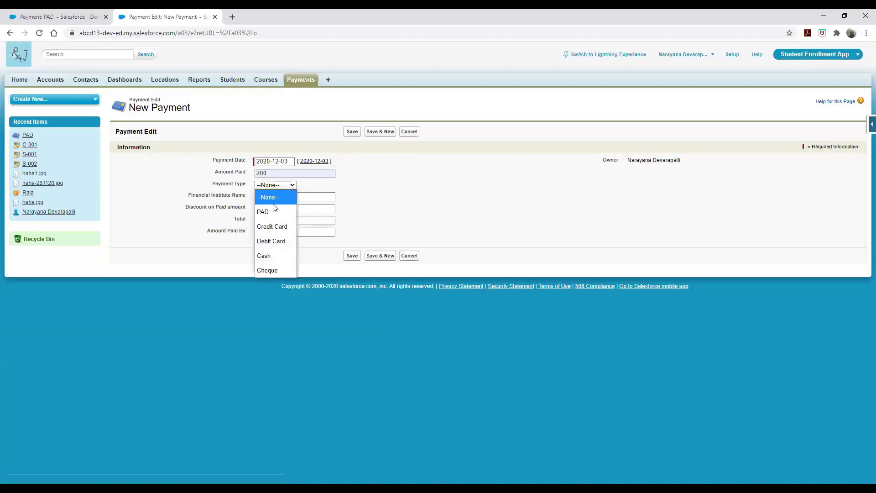
pyautogui.click(262, 226)
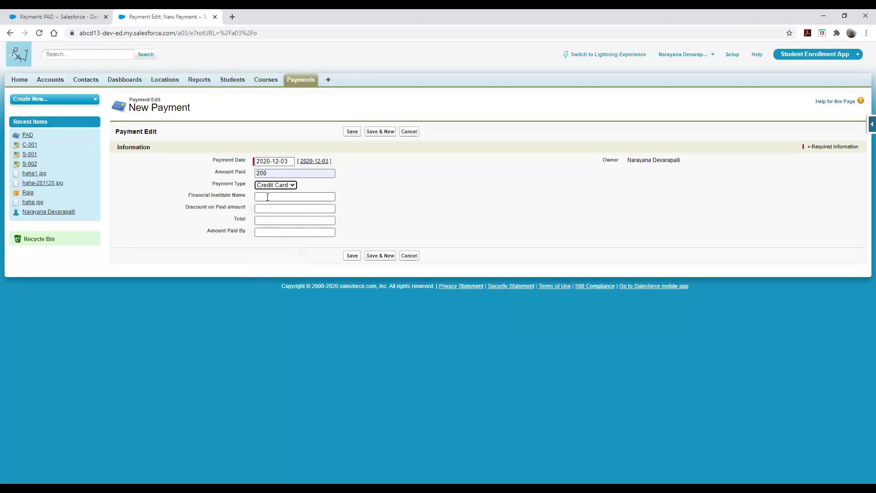
# Enter TD as financial institute, 10 as discount and the payer's student ID, then save the payment and return to Payments home
pyautogui.click(283, 197)
pyautogui.click(262, 214)
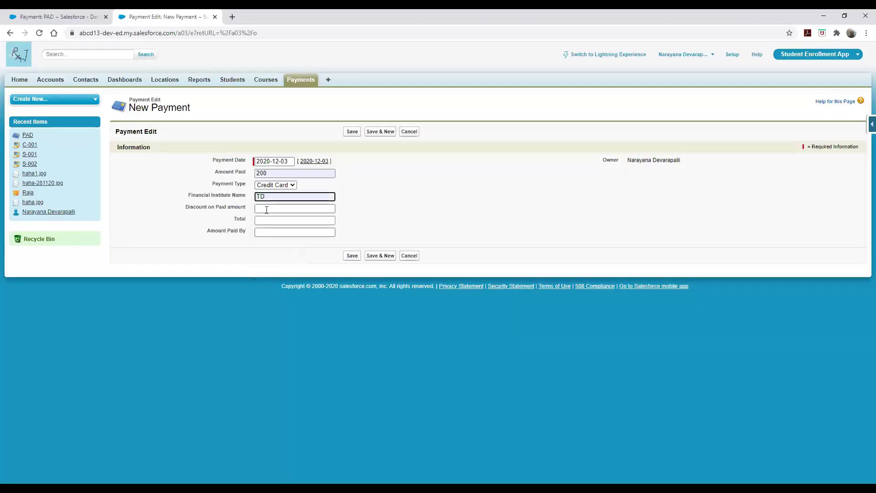
pyautogui.click(267, 209)
pyautogui.click(266, 223)
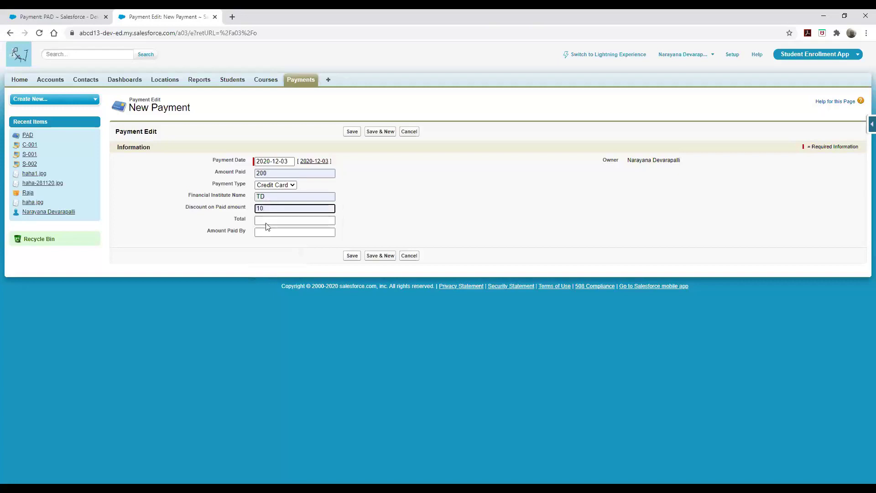
pyautogui.click(267, 231)
pyautogui.click(266, 250)
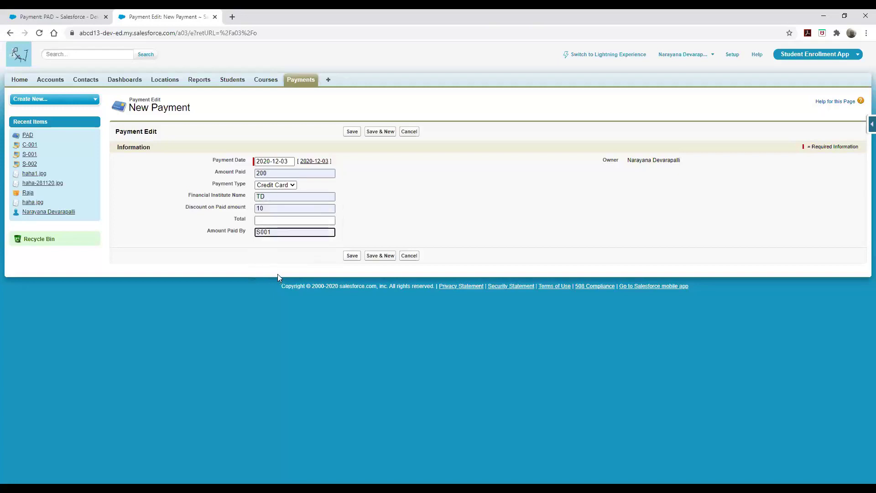
pyautogui.press('BackSpace')
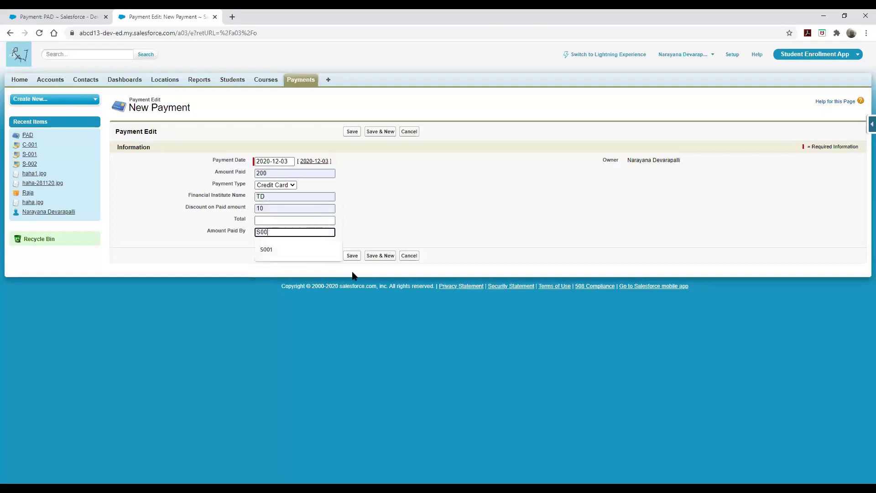
pyautogui.write('2')
pyautogui.click(352, 256)
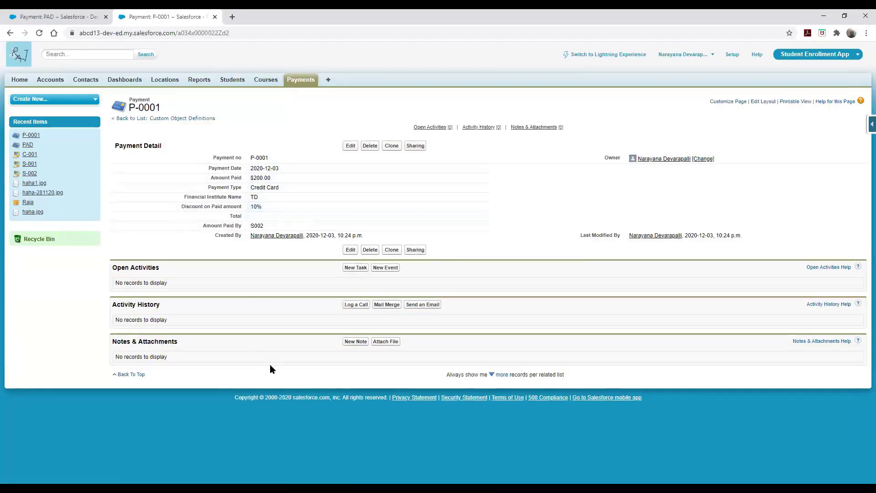
pyautogui.click(303, 84)
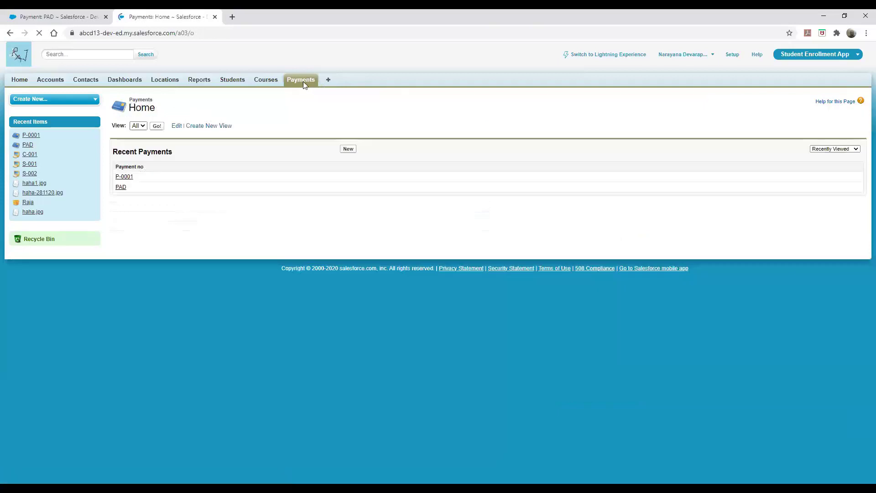
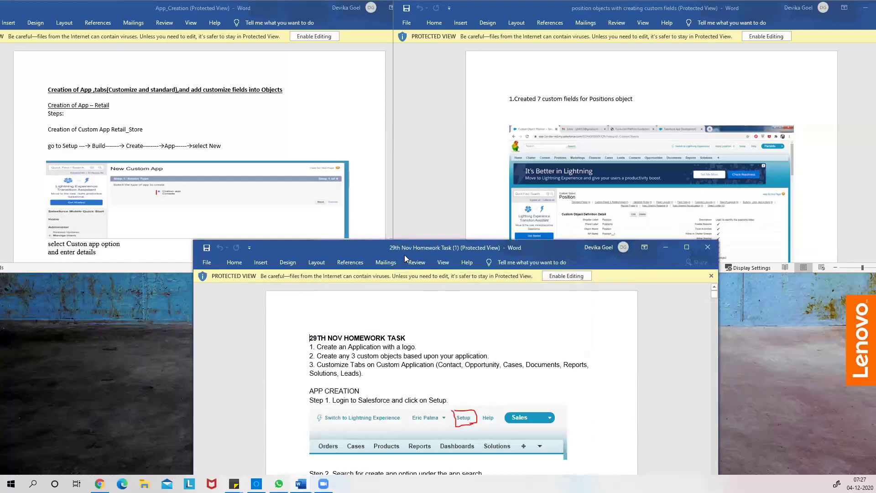
# Switch to Word, move the 29th Nov Homework Task window aside, and examine the custom field screenshots in the position objects document
pyautogui.moveTo(378, 248); pyautogui.dragTo(347, 278)
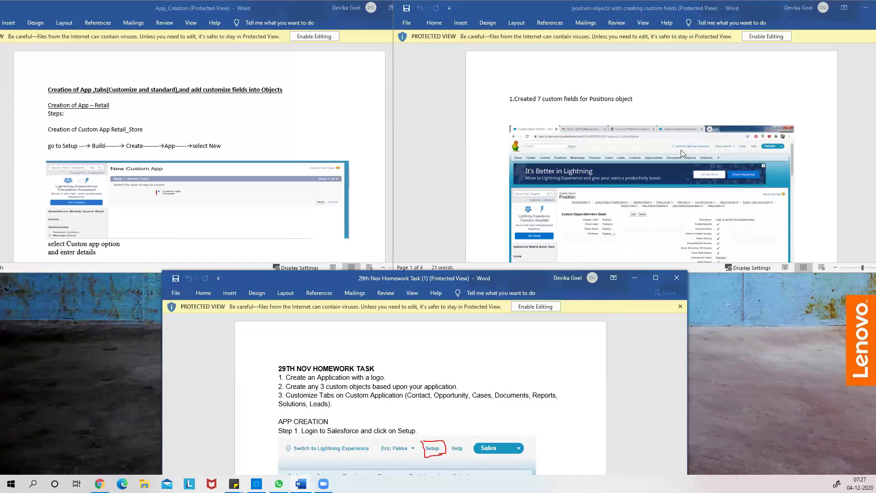
pyautogui.scroll(-5, 650, 174)
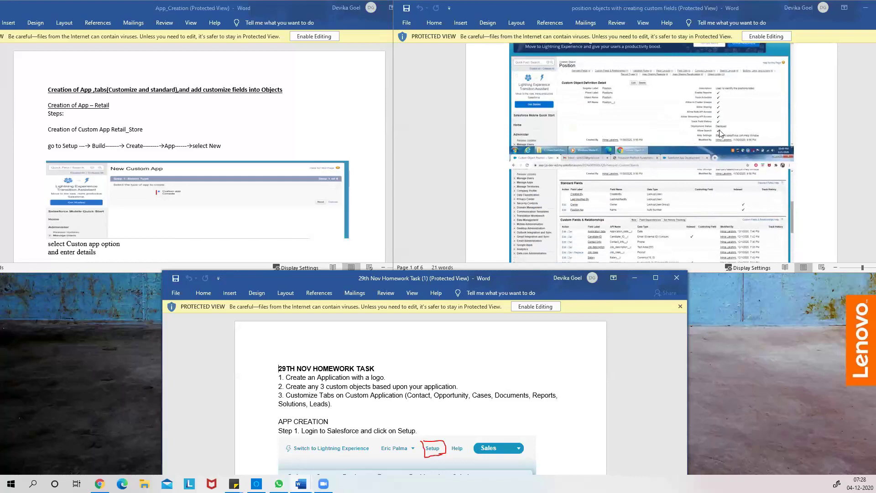
pyautogui.scroll(-10, 641, 190)
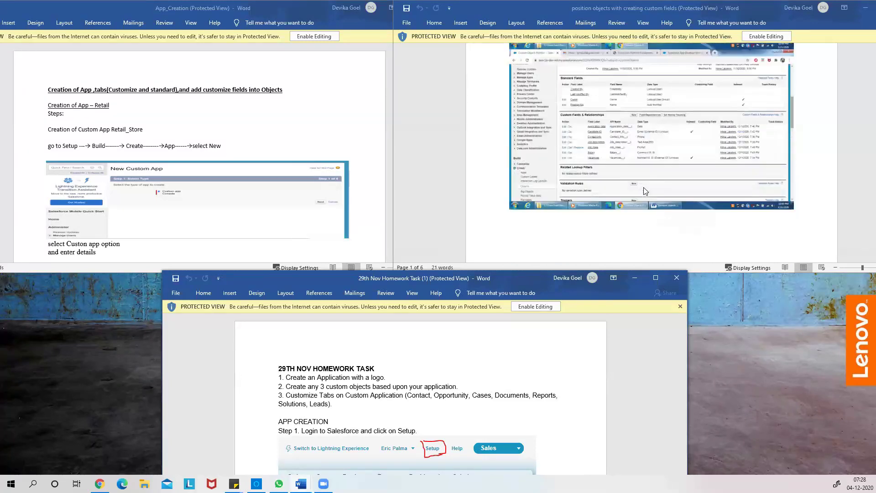
pyautogui.scroll(-5, 645, 191)
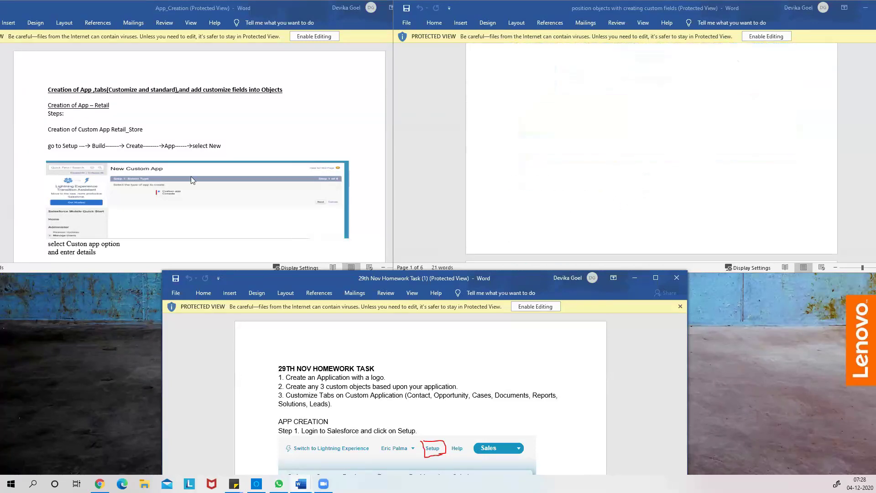
pyautogui.scroll(-5, 626, 220)
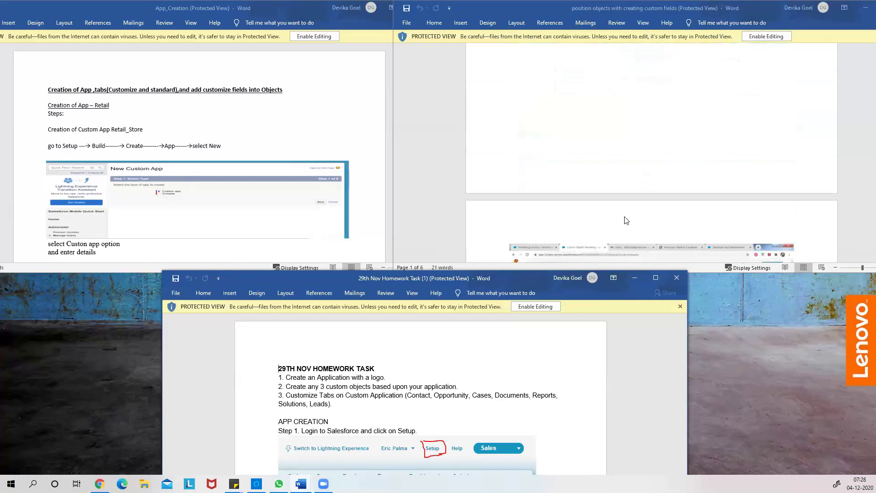
pyautogui.scroll(-5, 625, 220)
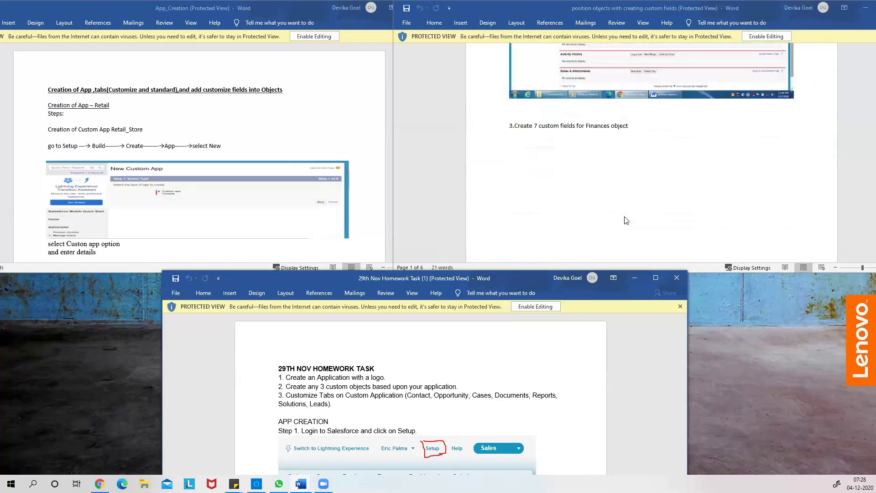
pyautogui.scroll(3, 626, 221)
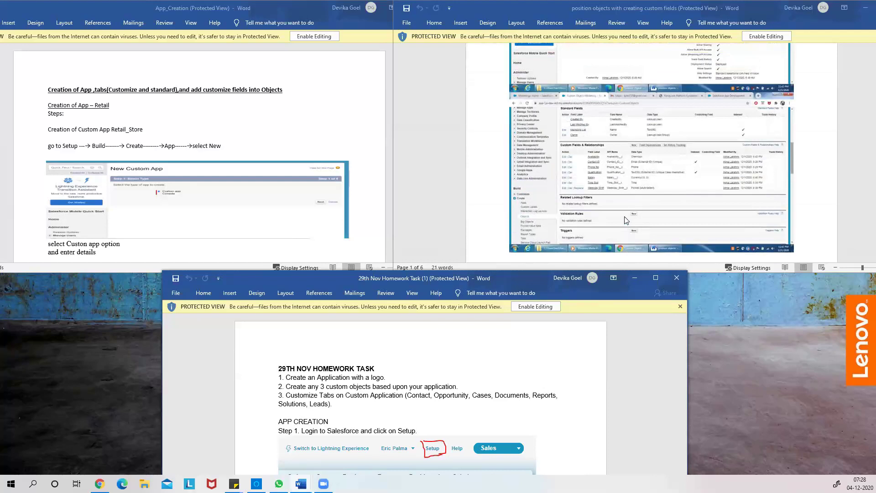
pyautogui.scroll(-10, 625, 221)
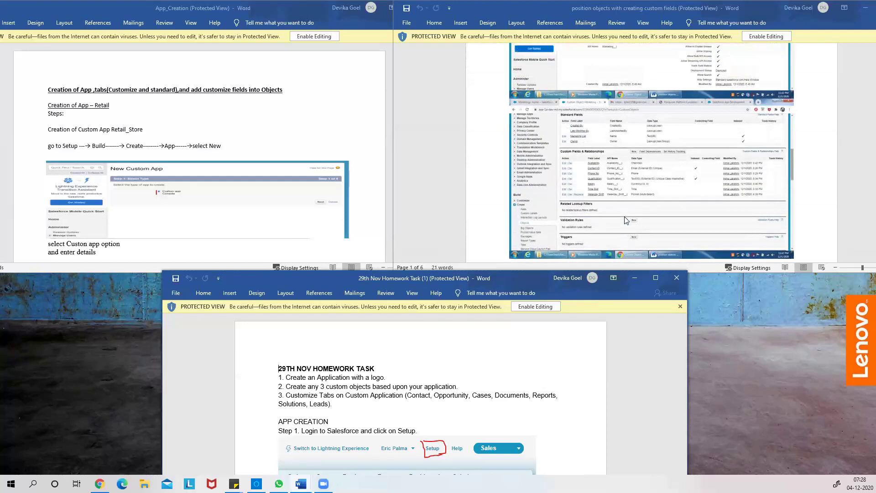
pyautogui.scroll(5, 626, 221)
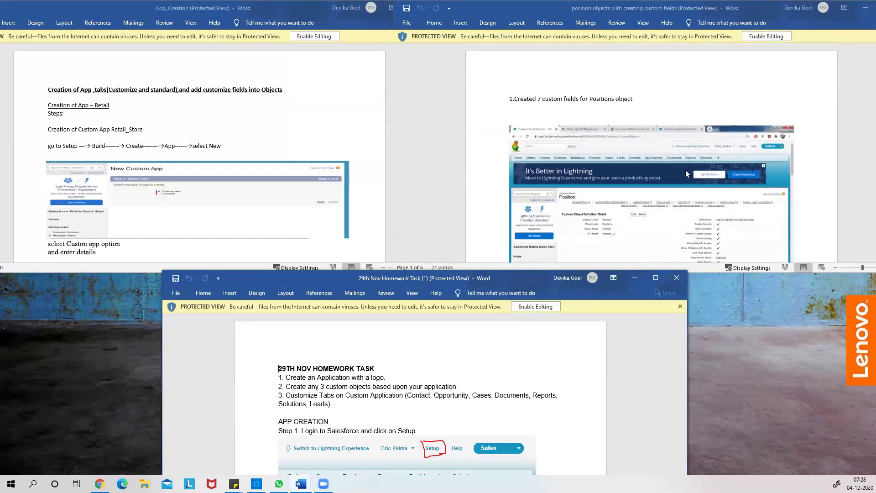
pyautogui.scroll(-6, 687, 174)
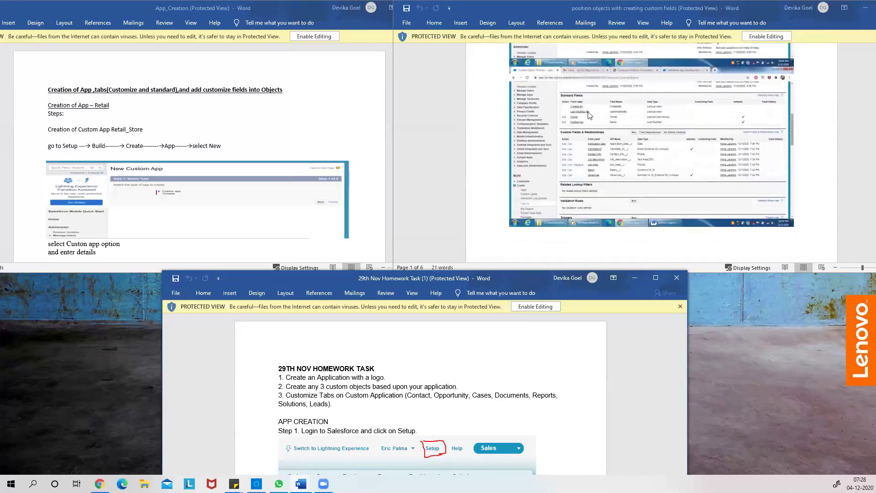
# Examine the position record, Marketing object and Finance object screenshots in the position objects document
pyautogui.scroll(-6, 678, 173)
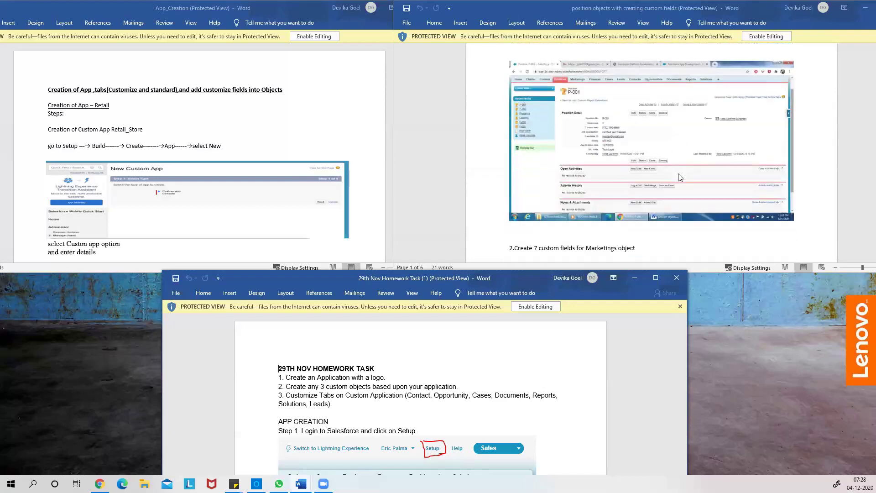
pyautogui.scroll(-2, 680, 177)
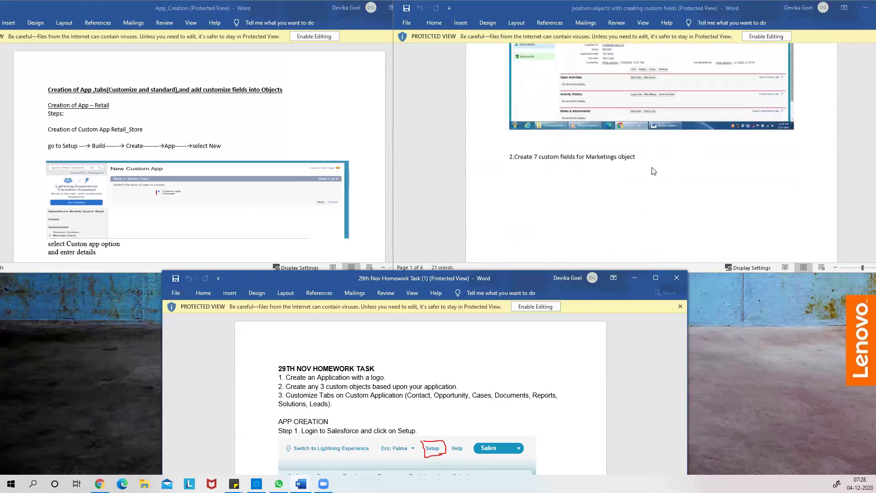
pyautogui.scroll(-6, 653, 171)
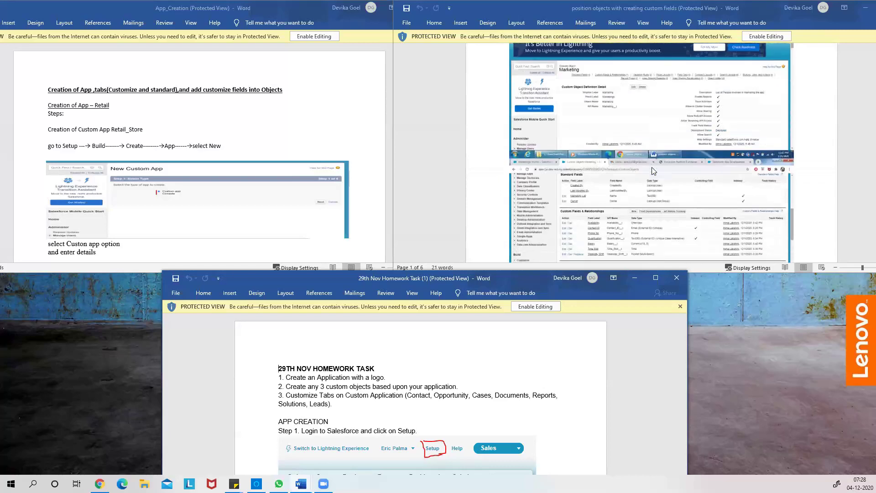
pyautogui.scroll(-10, 652, 170)
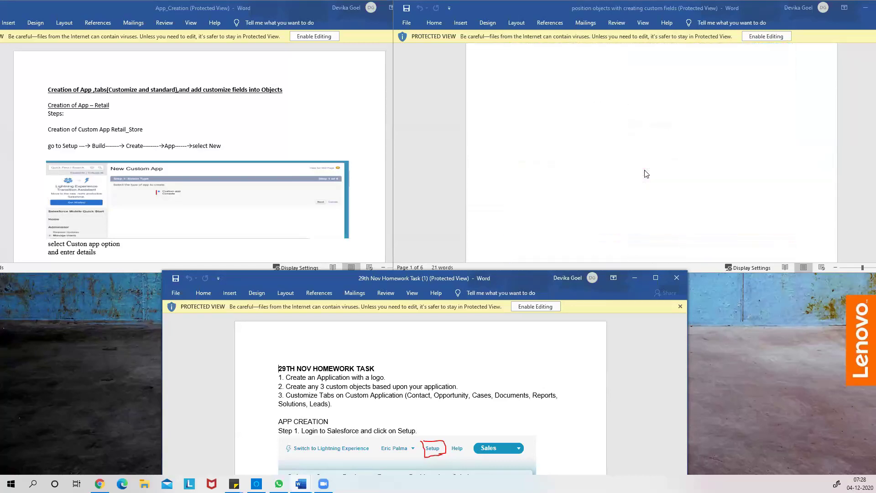
pyautogui.scroll(-10, 645, 174)
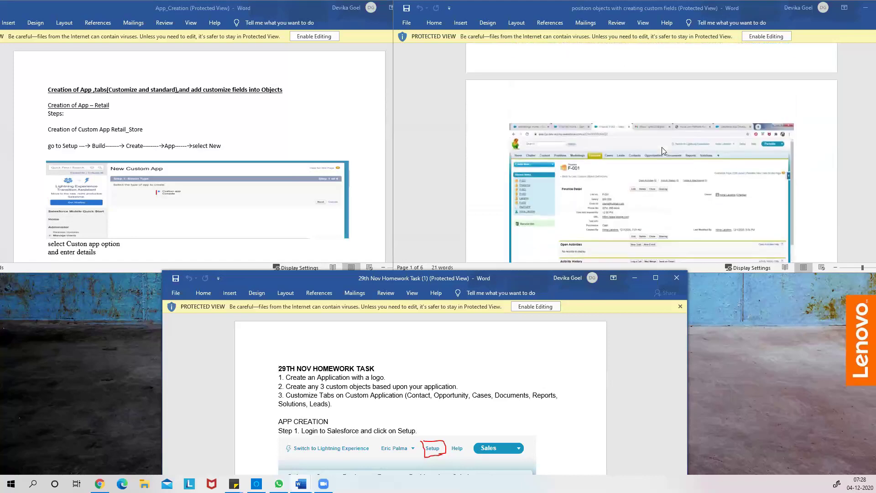
pyautogui.scroll(-10, 666, 187)
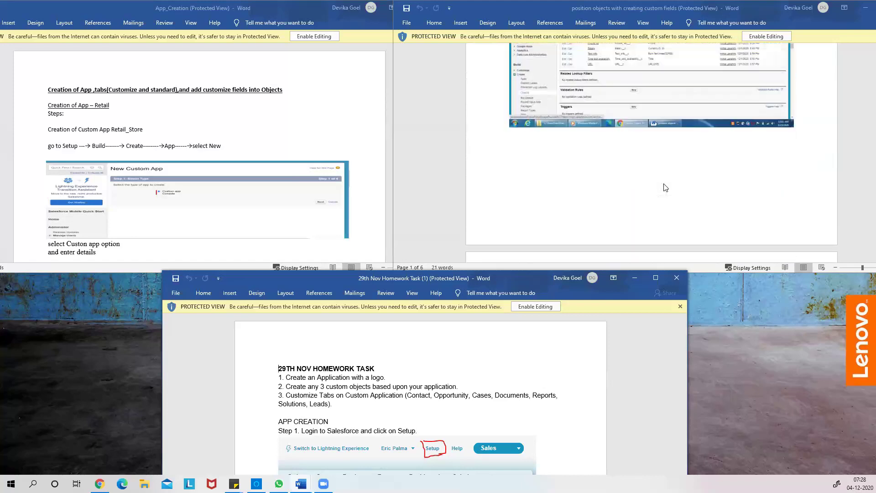
pyautogui.scroll(8, 442, 155)
# Compare the opening of the App_Creation document with the task list and Steps 1 and 2 of the 29th Nov Homework Task
pyautogui.click(302, 114)
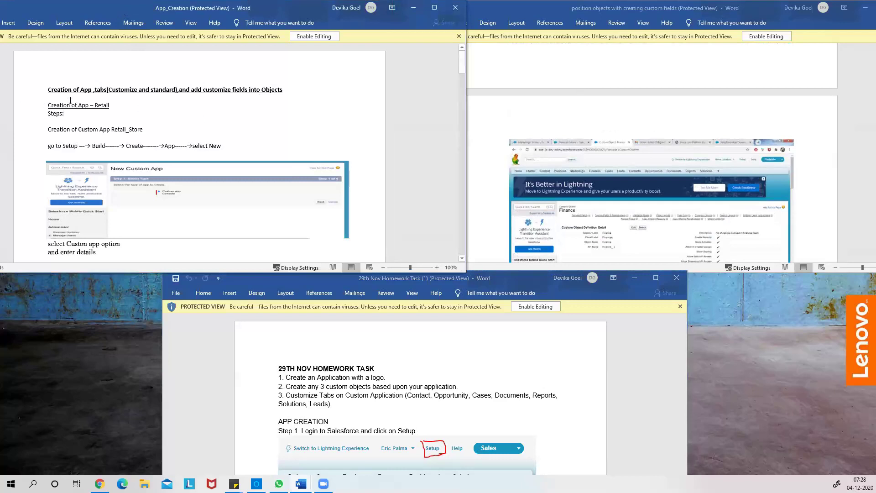
pyautogui.scroll(-2, 212, 100)
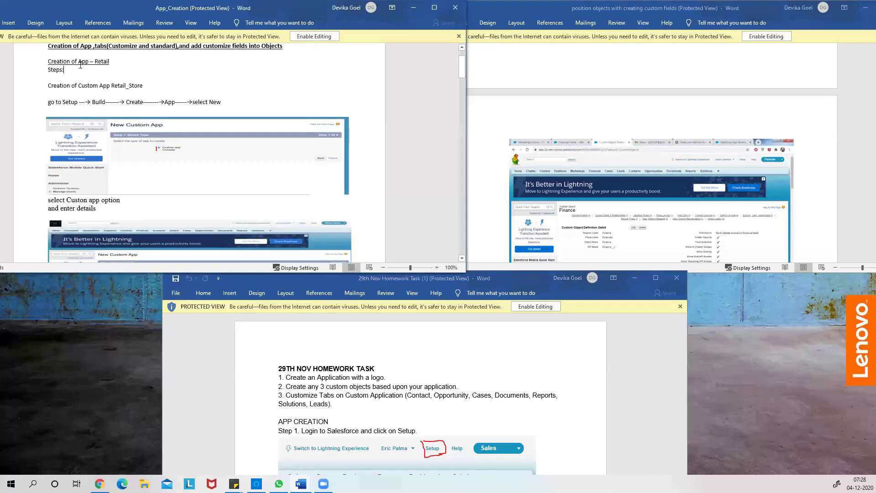
pyautogui.scroll(2, 80, 65)
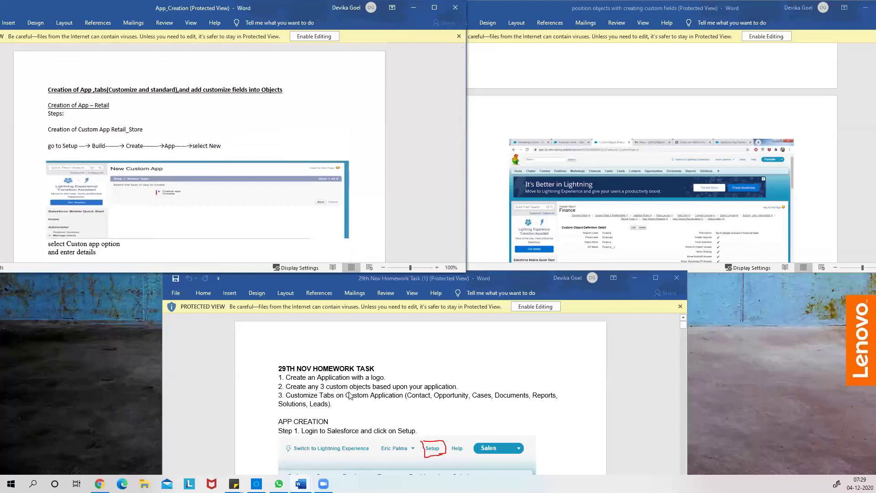
pyautogui.scroll(-8, 349, 394)
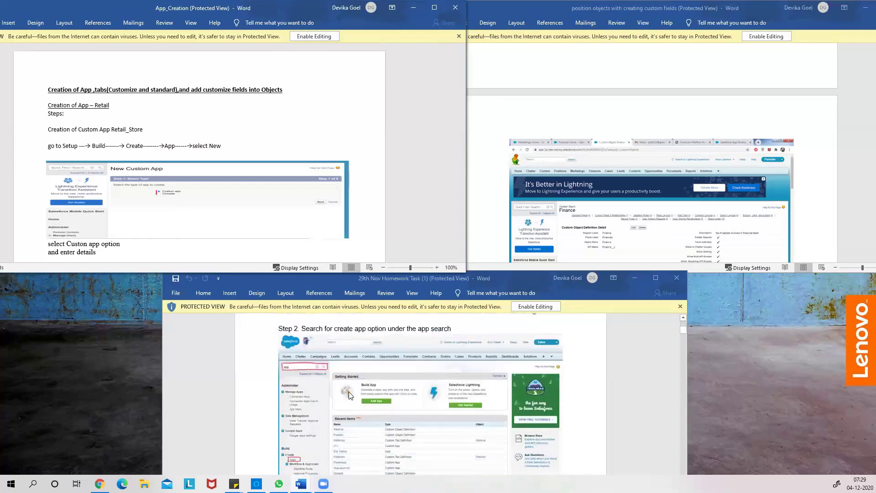
pyautogui.scroll(-1, 348, 394)
pyautogui.scroll(6, 349, 394)
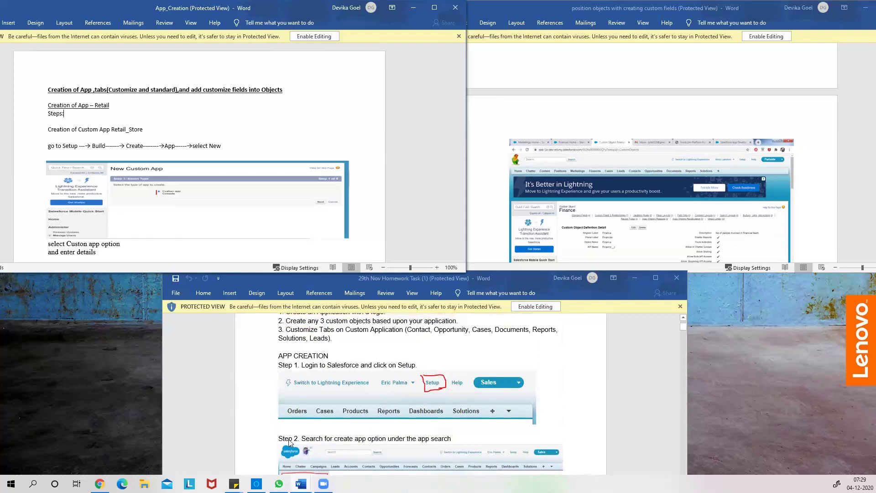
pyautogui.scroll(-2, 365, 450)
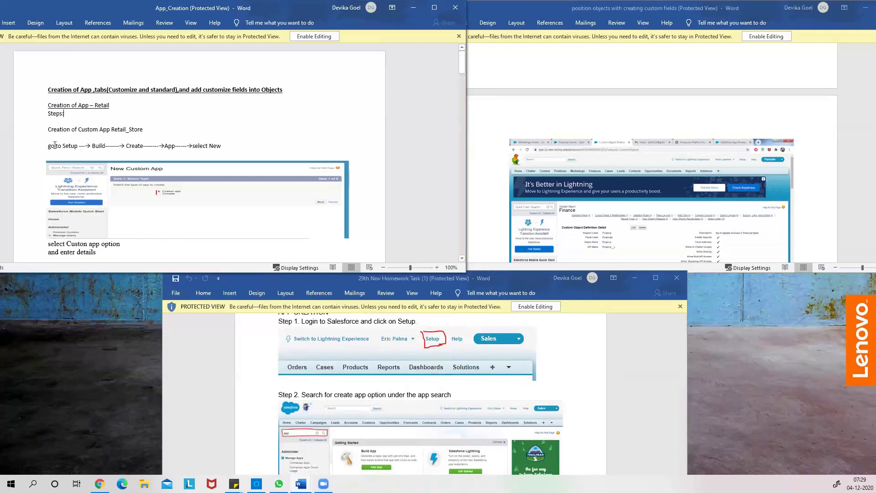
# Highlight the Setup-to-New navigation line in App_Creation and read through the custom app details and logo instructions
pyautogui.moveTo(63, 146); pyautogui.dragTo(234, 151)
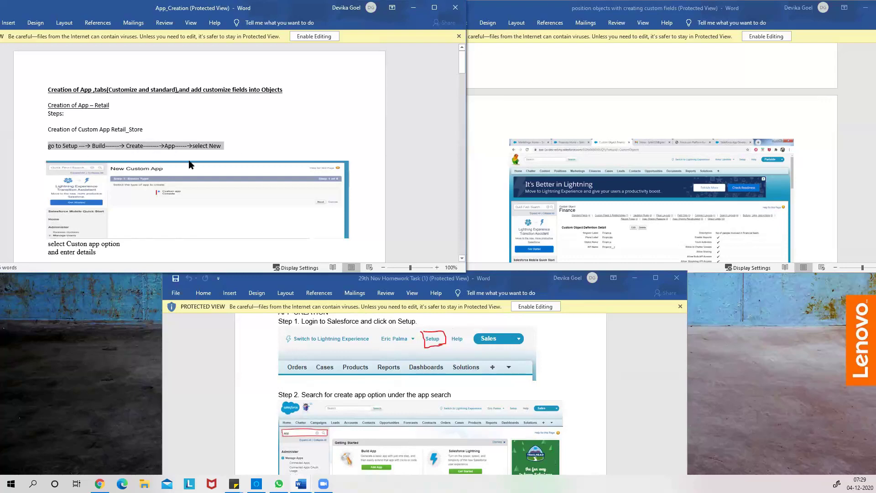
pyautogui.scroll(-4, 190, 164)
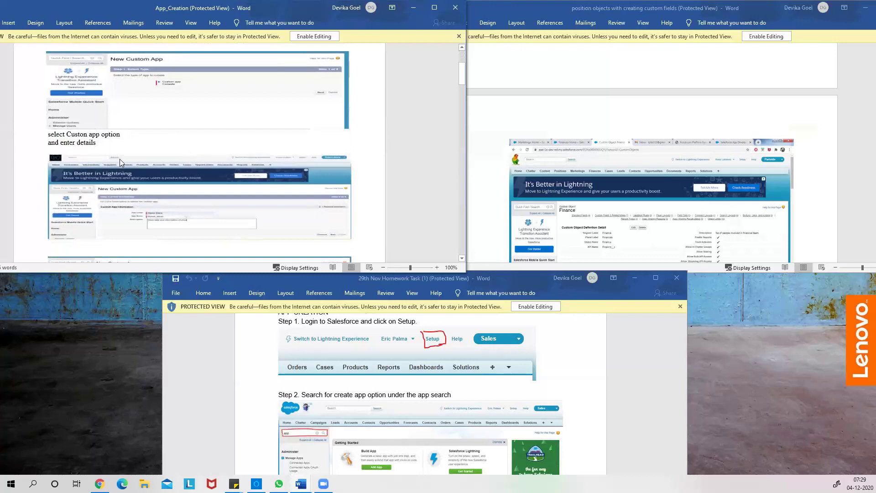
pyautogui.scroll(-3, 132, 175)
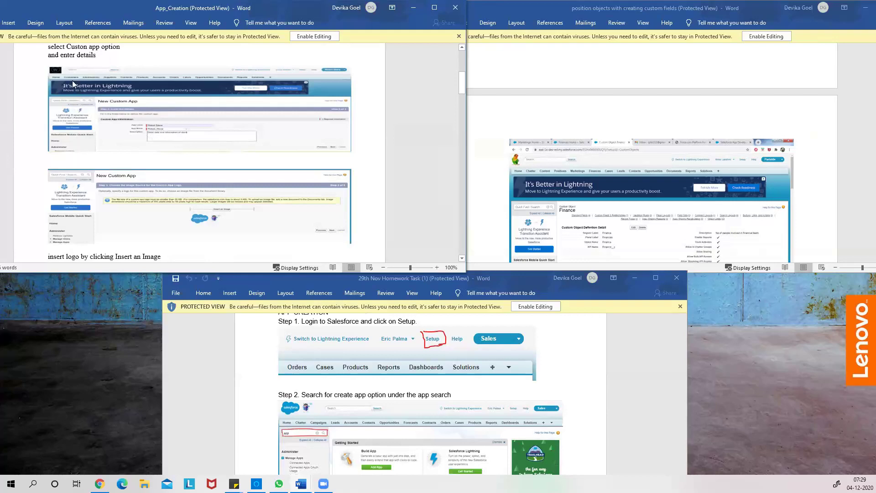
pyautogui.scroll(-3, 109, 171)
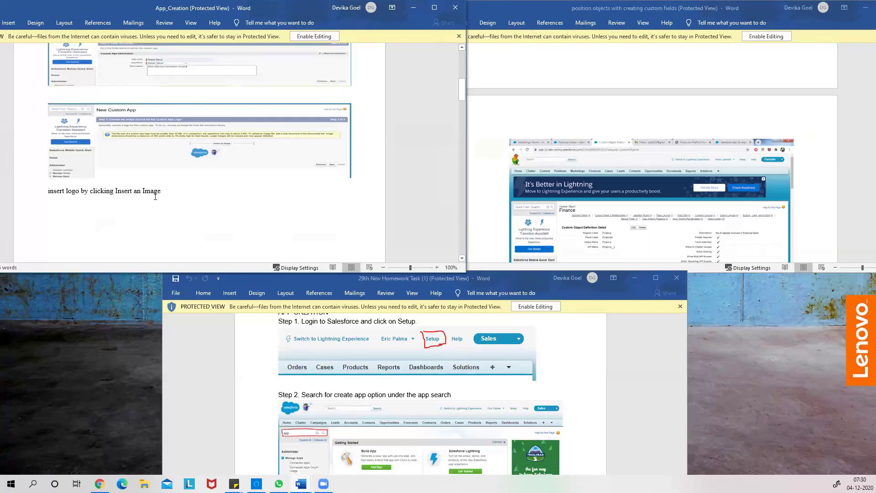
pyautogui.scroll(-8, 212, 170)
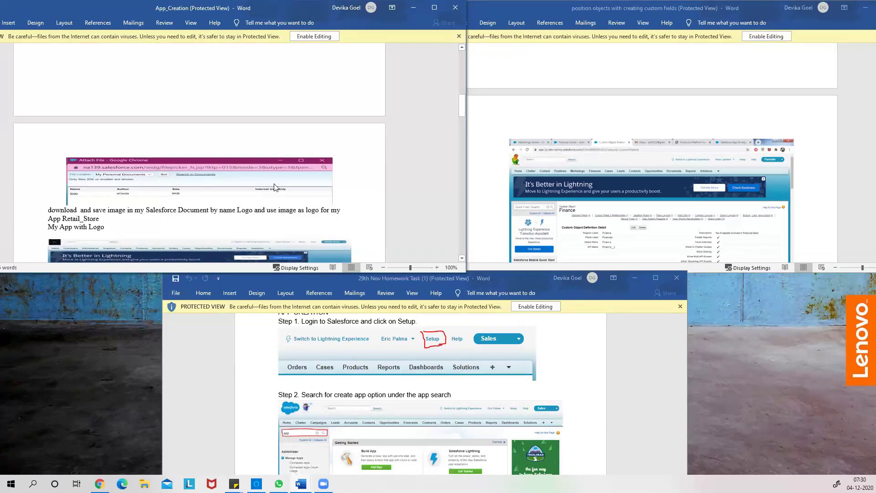
pyautogui.scroll(-1, 196, 191)
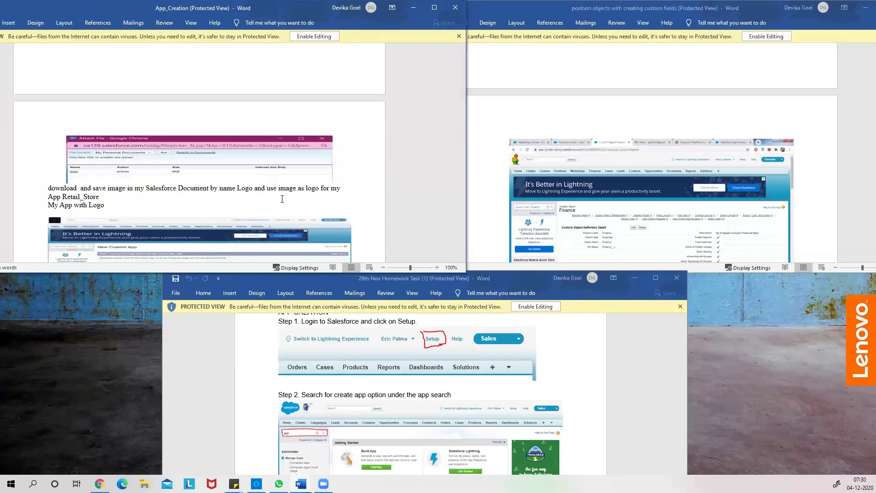
# Clear the position objects window off the screen and maximize the 29th Nov Homework Task document
pyautogui.scroll(-6, 410, 391)
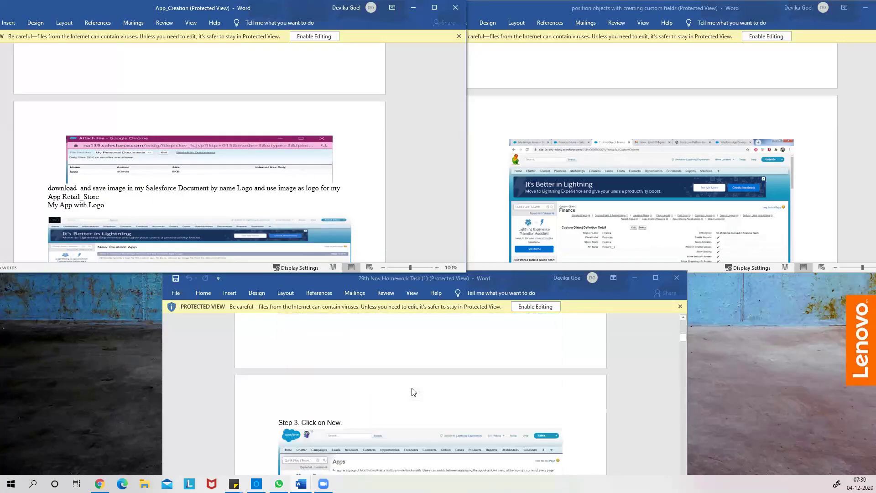
pyautogui.scroll(-4, 413, 391)
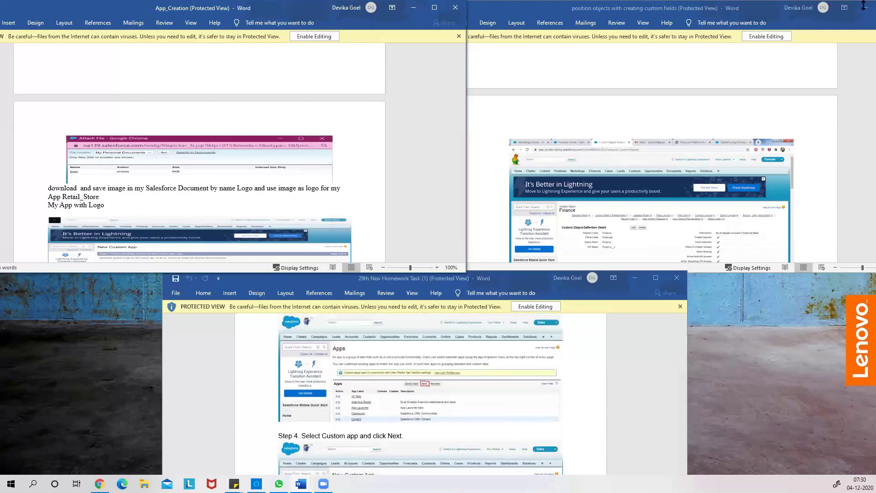
pyautogui.click(758, 10)
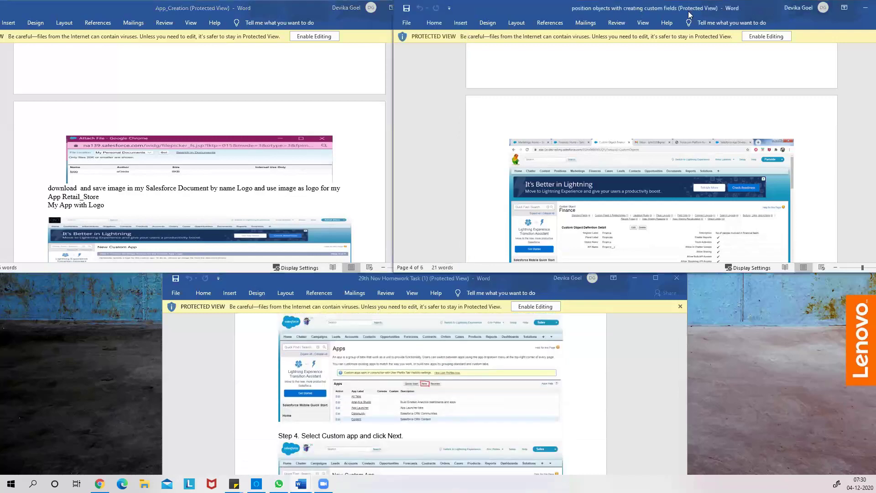
pyautogui.moveTo(690, 15); pyautogui.dragTo(541, 15)
pyautogui.click(759, 9)
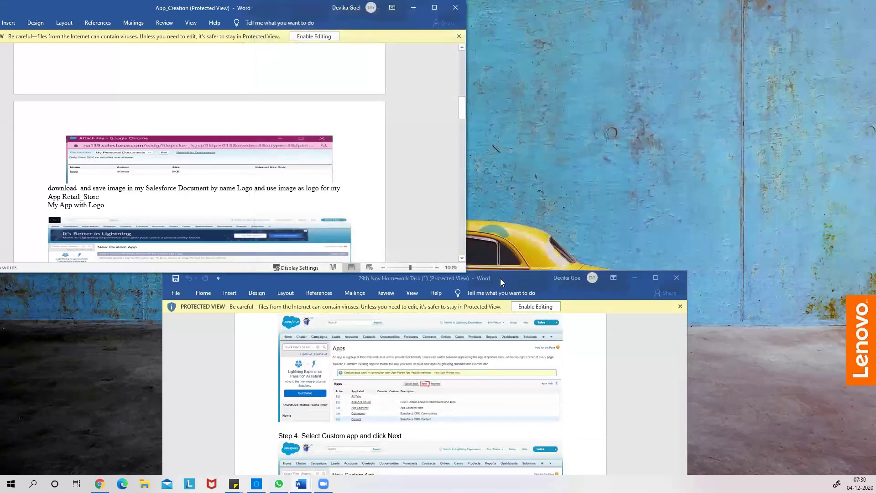
pyautogui.click(501, 278)
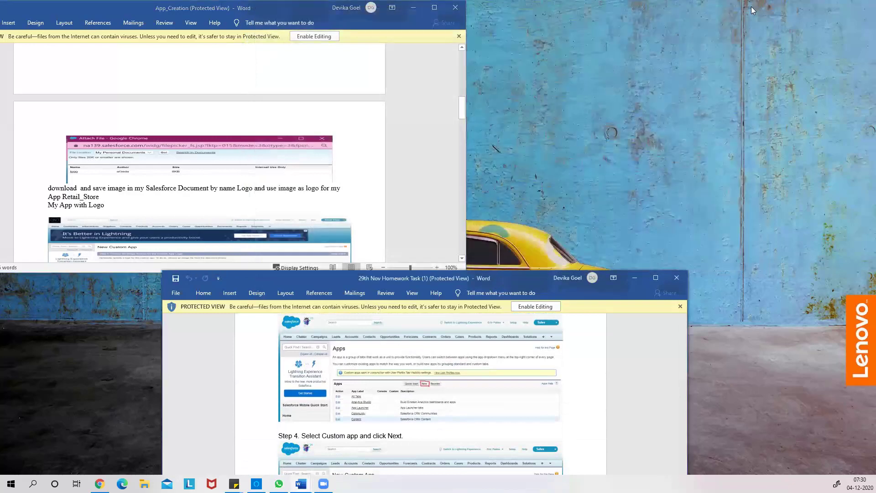
pyautogui.doubleClick(502, 278)
# Review Steps 3 to 5 of the homework's app creation instructions, highlighting the Step 5 line about app name and description
pyautogui.scroll(3, 386, 292)
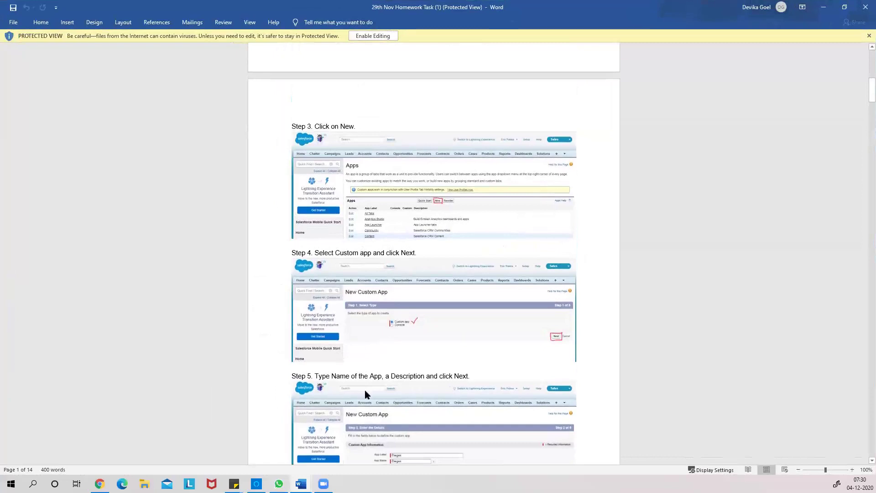
pyautogui.scroll(-1, 433, 386)
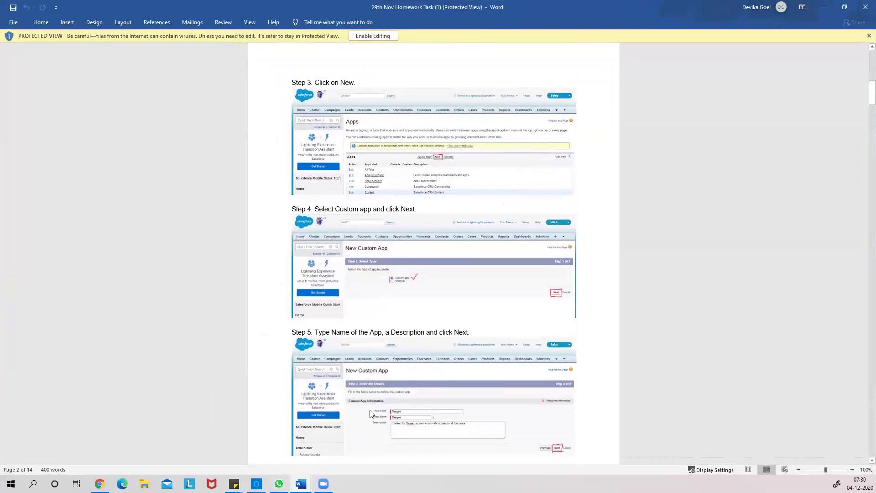
pyautogui.scroll(-2, 460, 335)
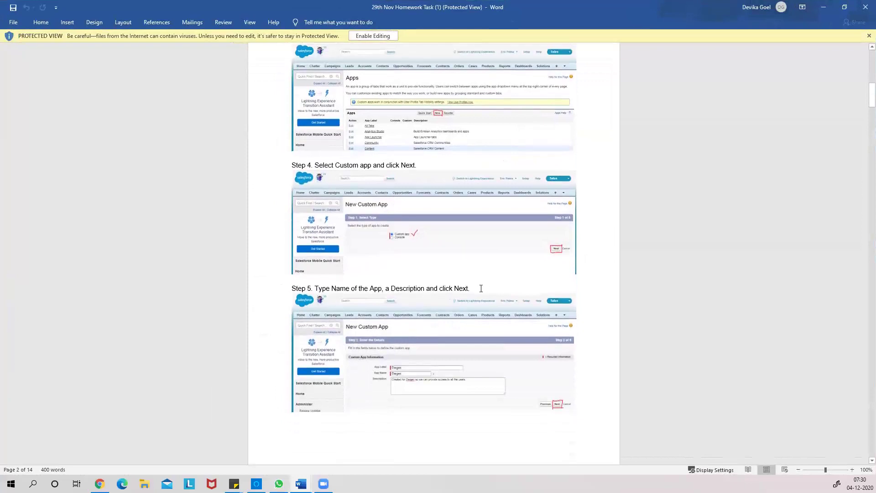
pyautogui.moveTo(481, 289); pyautogui.dragTo(276, 288)
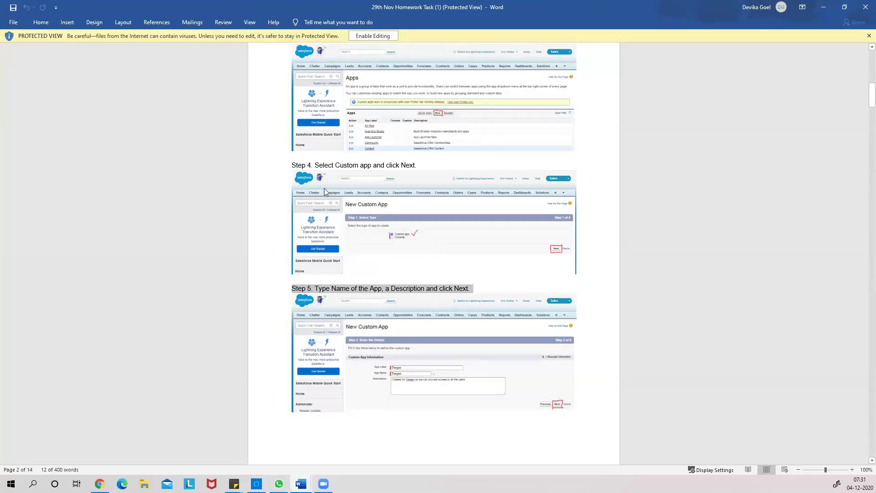
pyautogui.scroll(3, 320, 123)
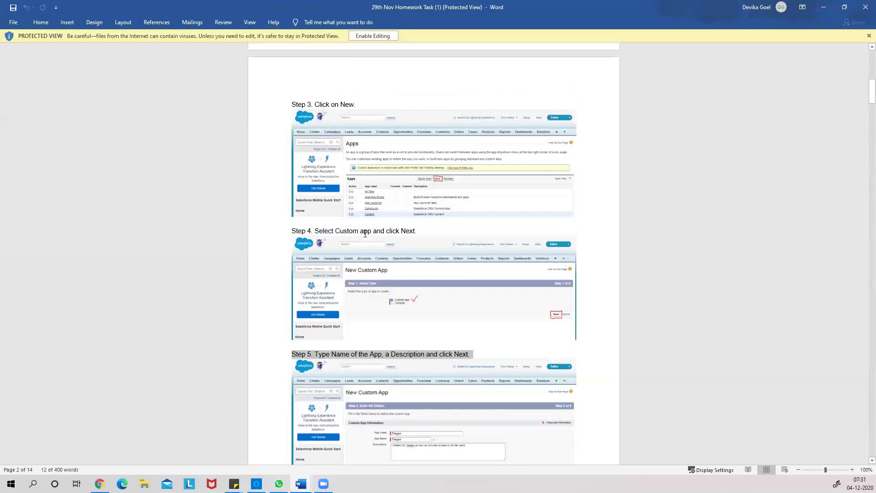
pyautogui.scroll(-2, 311, 375)
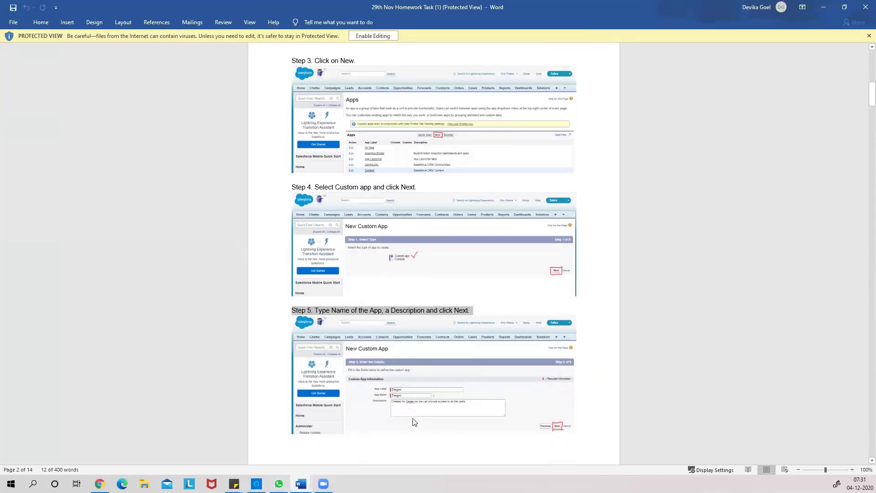
# Review Step 6 on adding an image, highlighting the wording about the Admin section in part b and checking its Documents screenshot
pyautogui.scroll(-5, 415, 423)
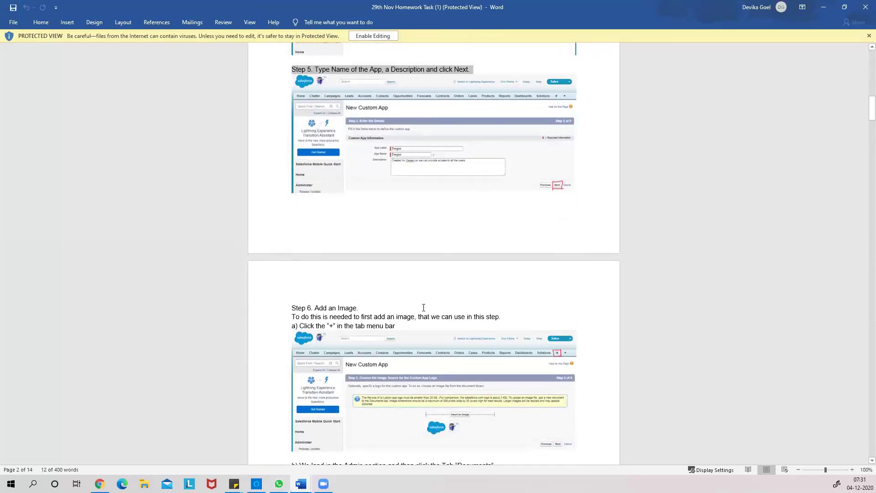
pyautogui.scroll(-2, 433, 300)
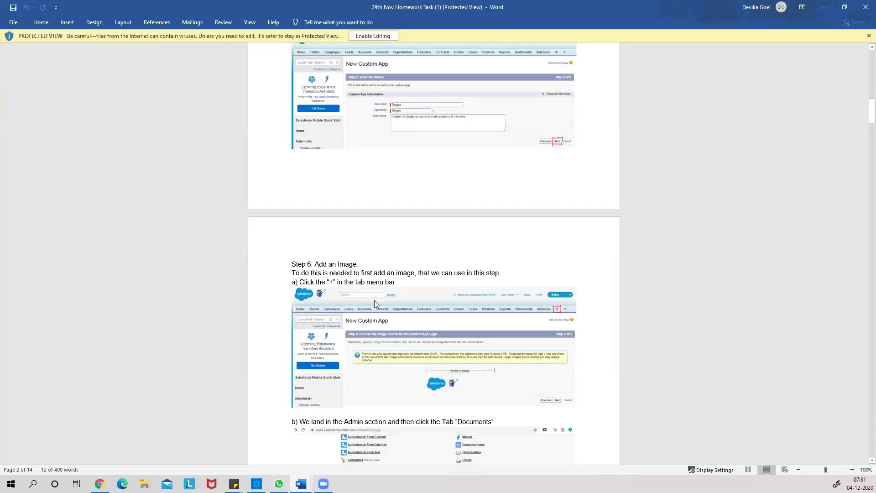
pyautogui.scroll(-5, 374, 303)
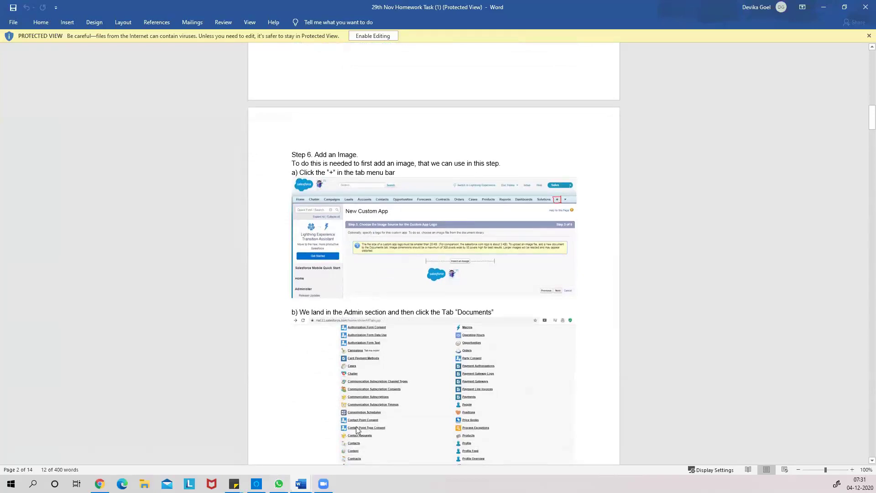
pyautogui.moveTo(338, 312); pyautogui.dragTo(451, 312)
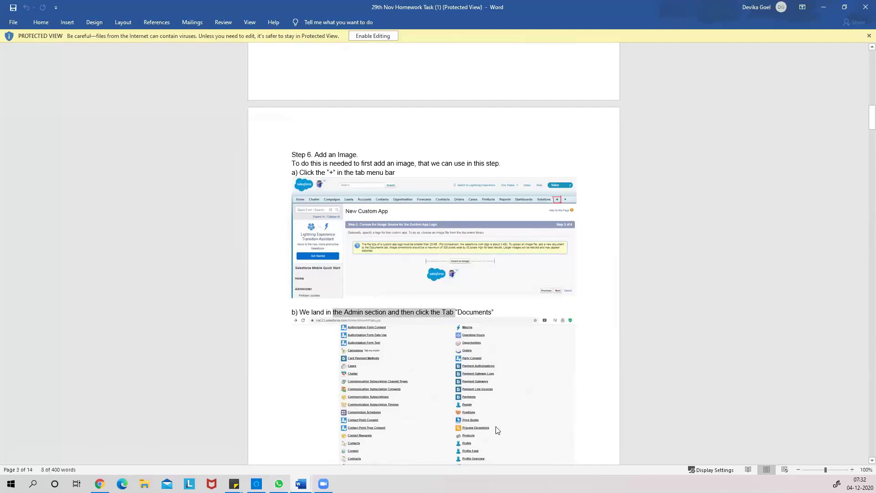
pyautogui.scroll(-5, 498, 430)
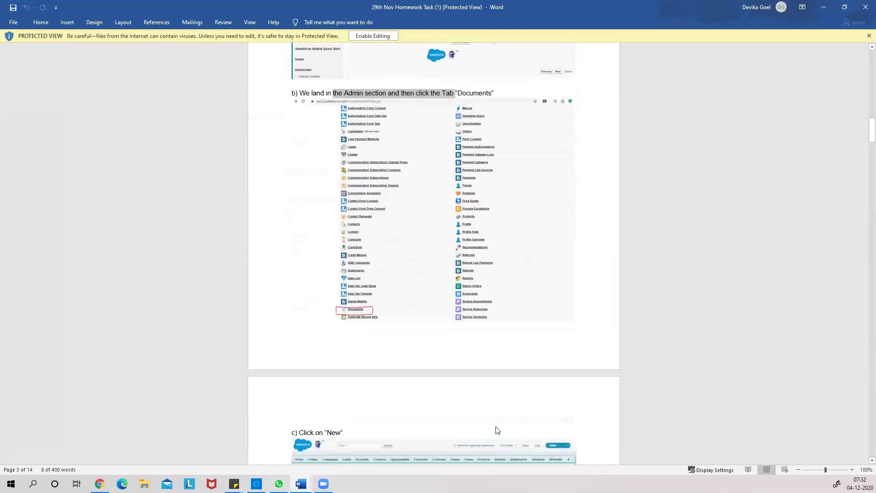
pyautogui.scroll(7, 498, 431)
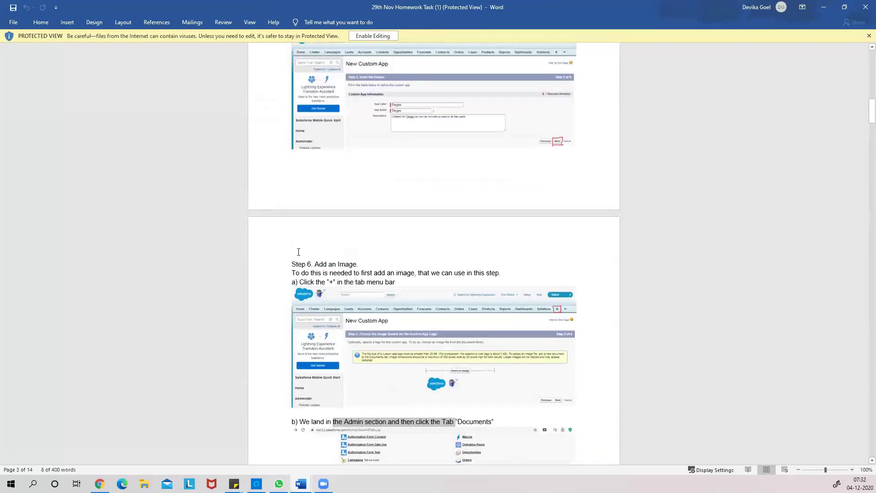
# Highlight the "Add an Image" heading of Step 6 and the part b line about the Documents tab, checking its screenshot
pyautogui.click(296, 264)
pyautogui.moveTo(315, 264); pyautogui.dragTo(343, 265)
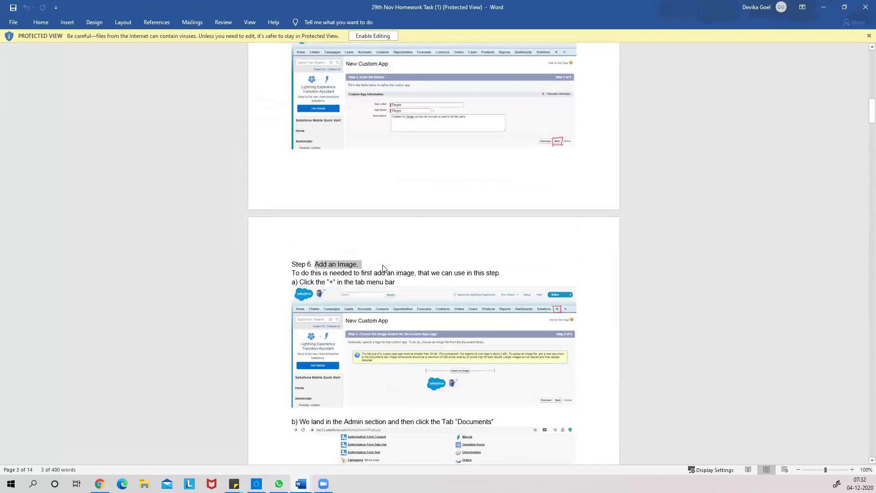
pyautogui.scroll(-10, 479, 286)
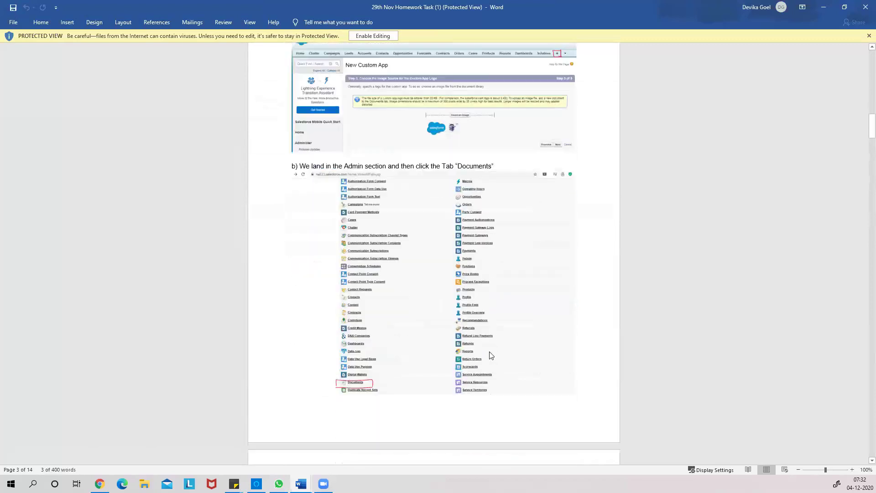
pyautogui.scroll(3, 442, 279)
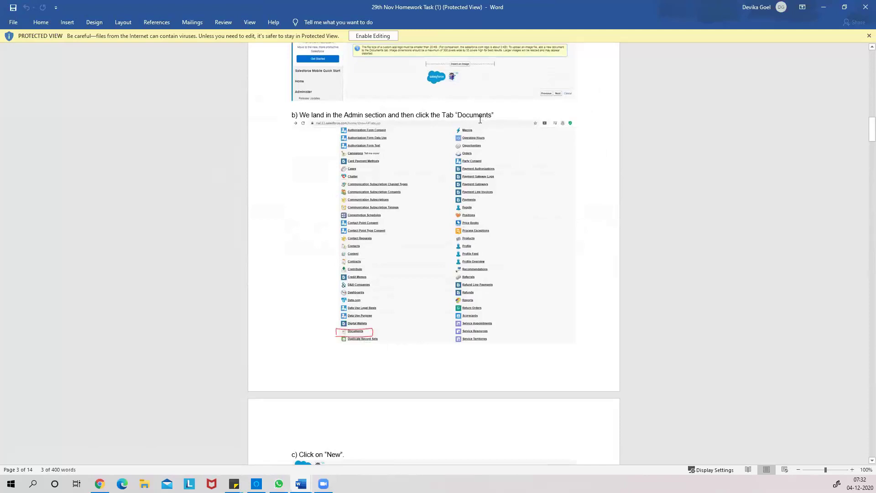
pyautogui.scroll(-3, 358, 387)
pyautogui.scroll(7, 360, 386)
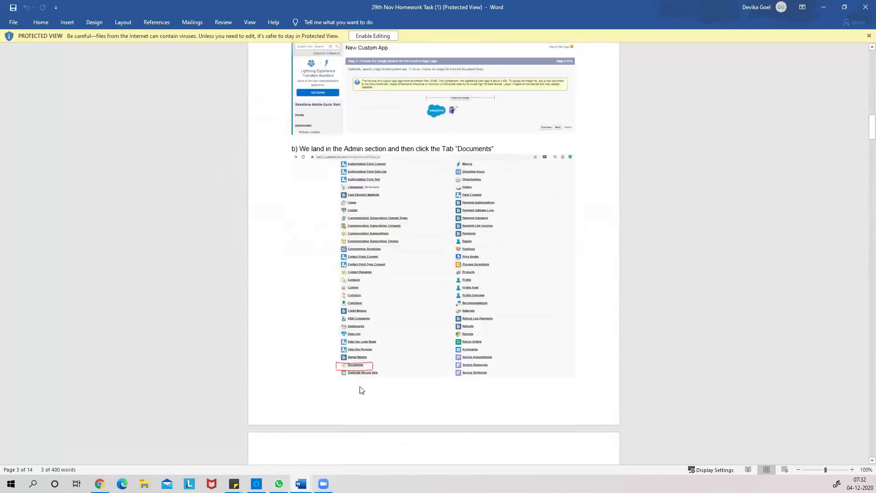
pyautogui.scroll(6, 352, 348)
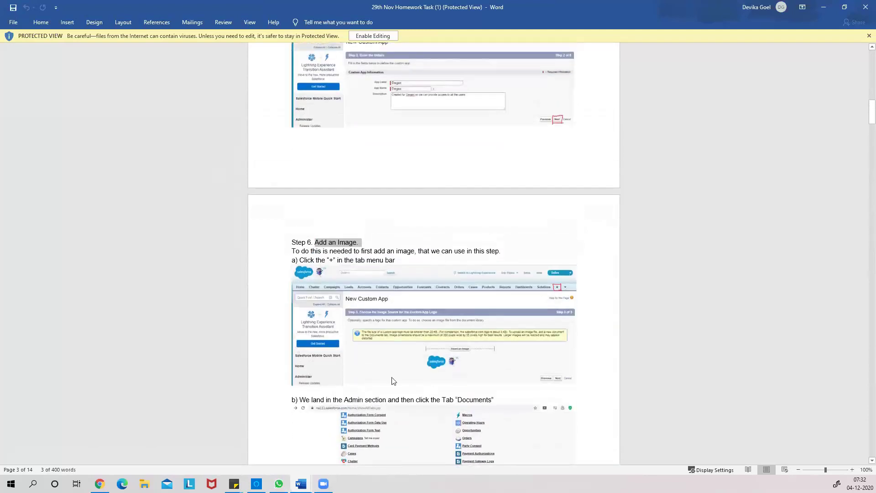
pyautogui.moveTo(293, 399); pyautogui.dragTo(497, 401)
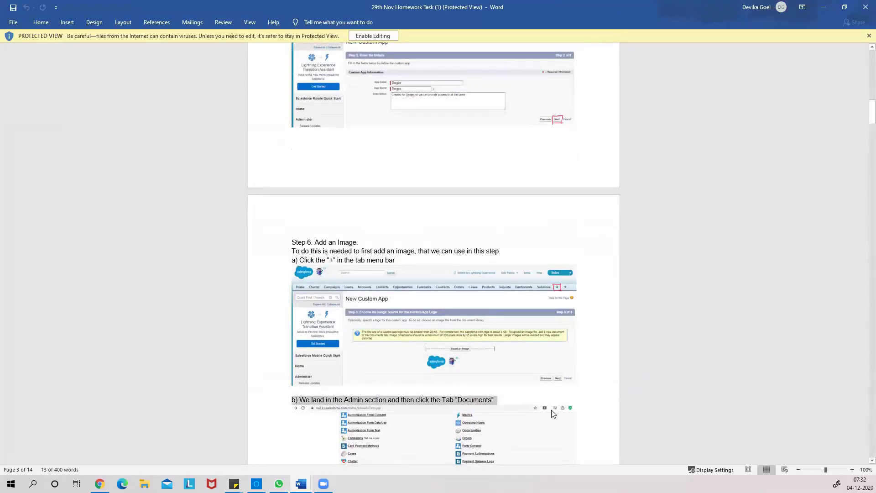
# Review parts c and d of Step 6 on creating a new document and uploading the logo file
pyautogui.scroll(-18, 553, 413)
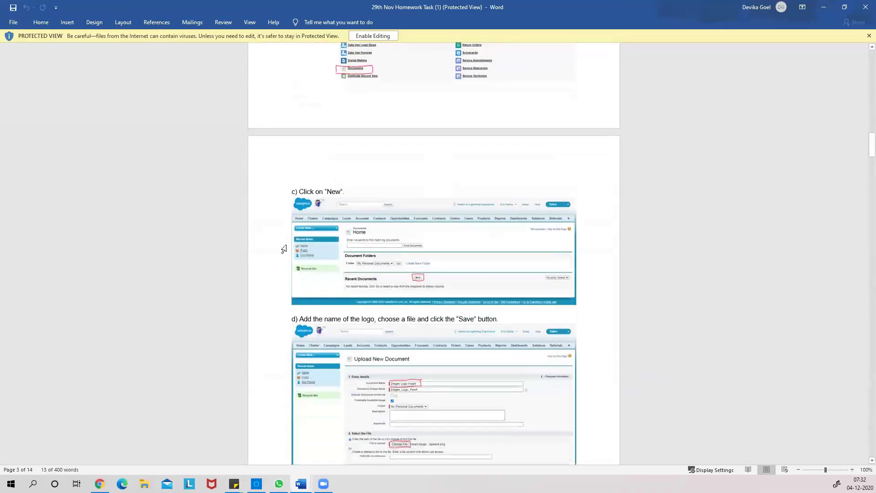
pyautogui.scroll(-6, 289, 391)
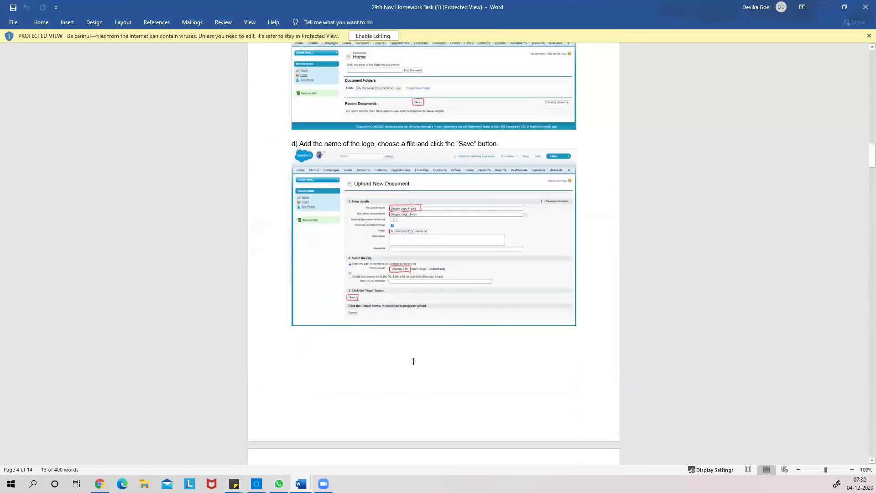
pyautogui.scroll(-13, 413, 361)
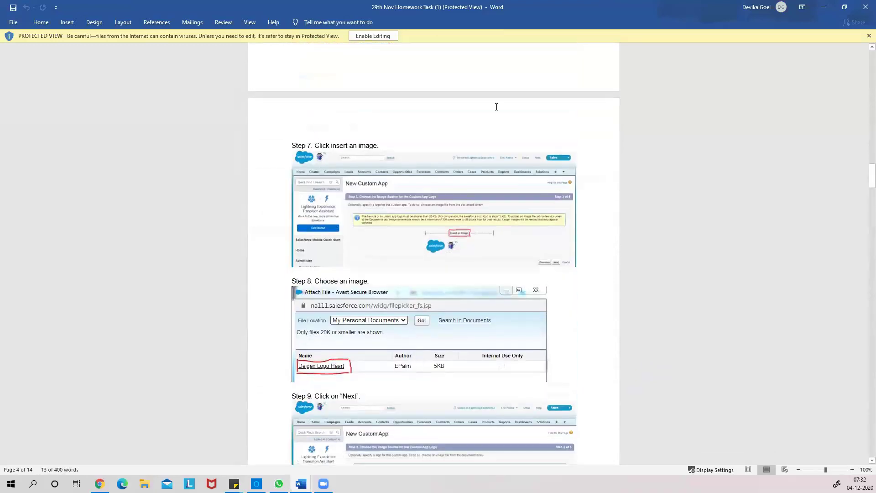
pyautogui.scroll(13, 487, 228)
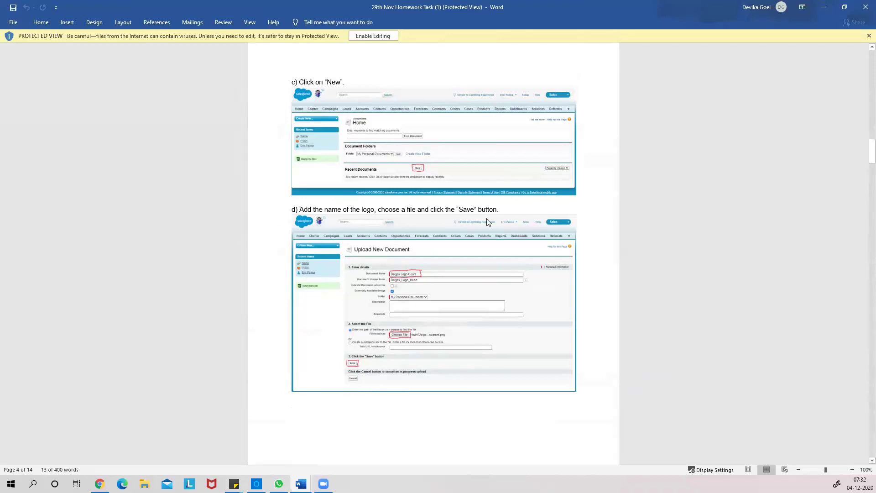
pyautogui.scroll(-4, 393, 399)
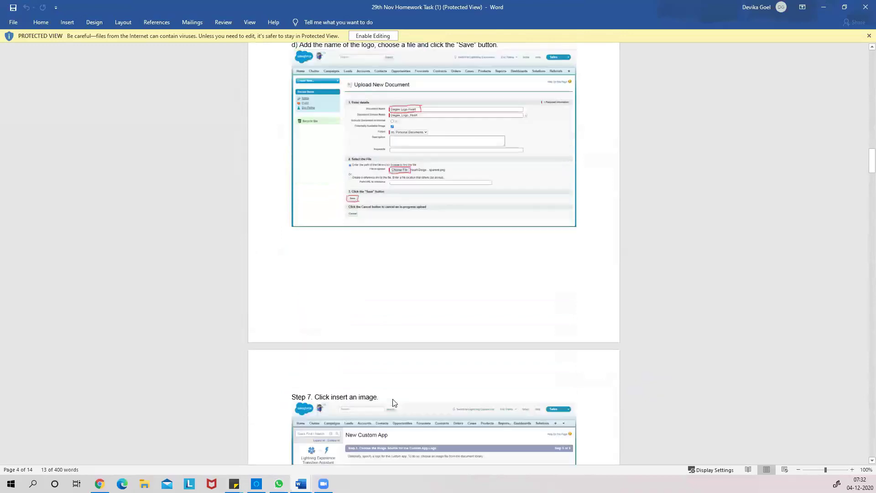
pyautogui.scroll(-7, 395, 402)
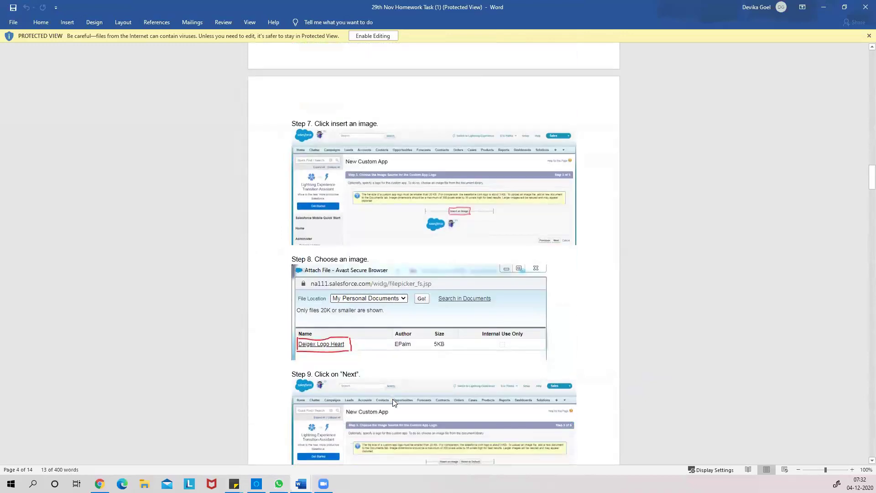
pyautogui.scroll(12, 394, 401)
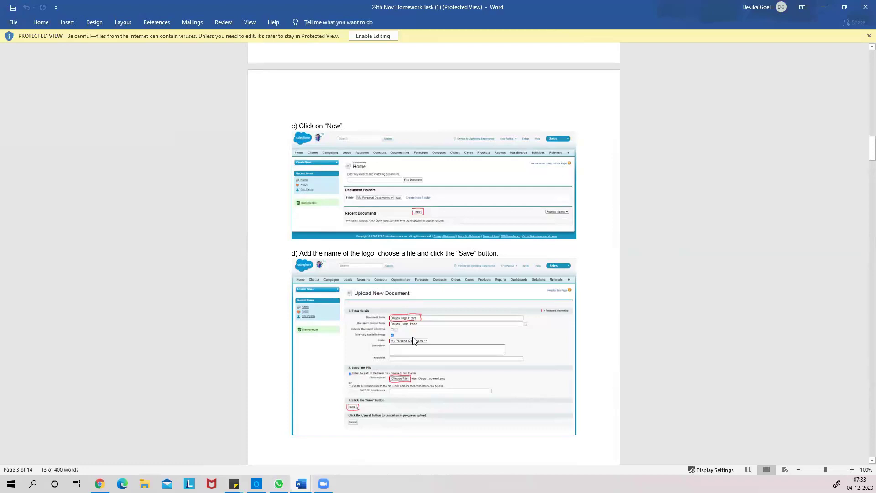
# Read Steps 7 to 9 on inserting and choosing the logo image for the custom app
pyautogui.scroll(-10, 414, 340)
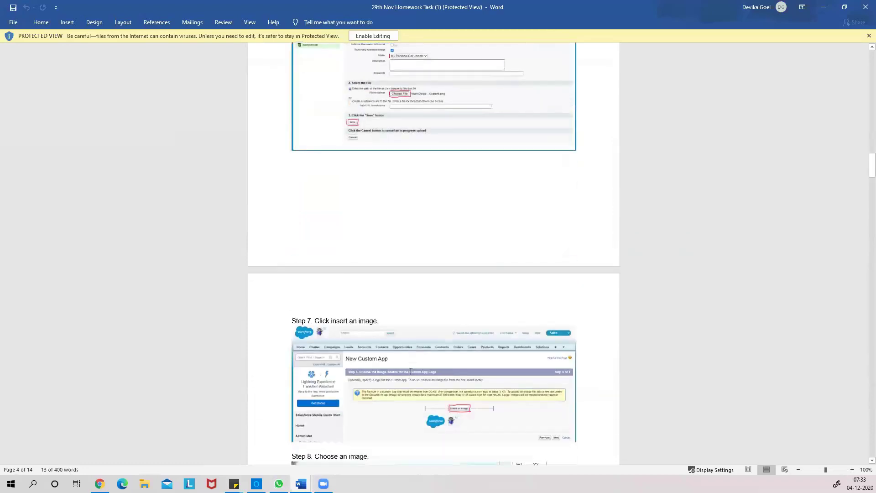
pyautogui.scroll(-8, 411, 371)
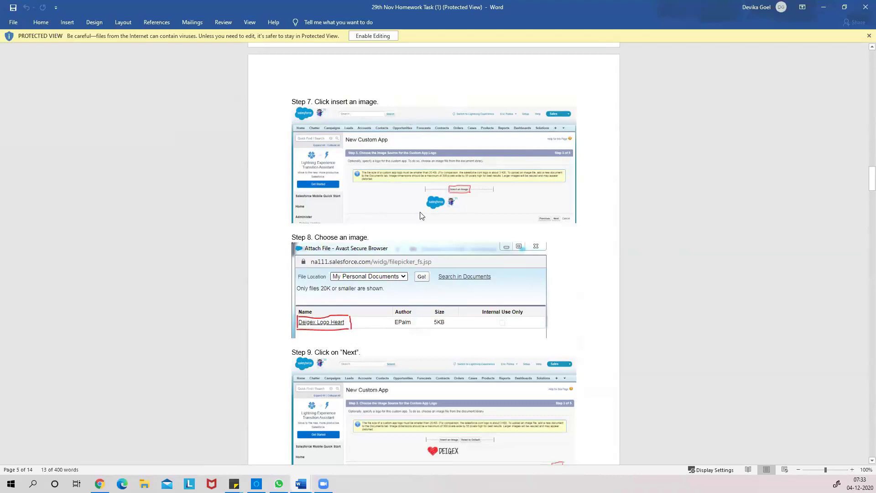
pyautogui.scroll(-3, 365, 358)
pyautogui.scroll(-2, 365, 358)
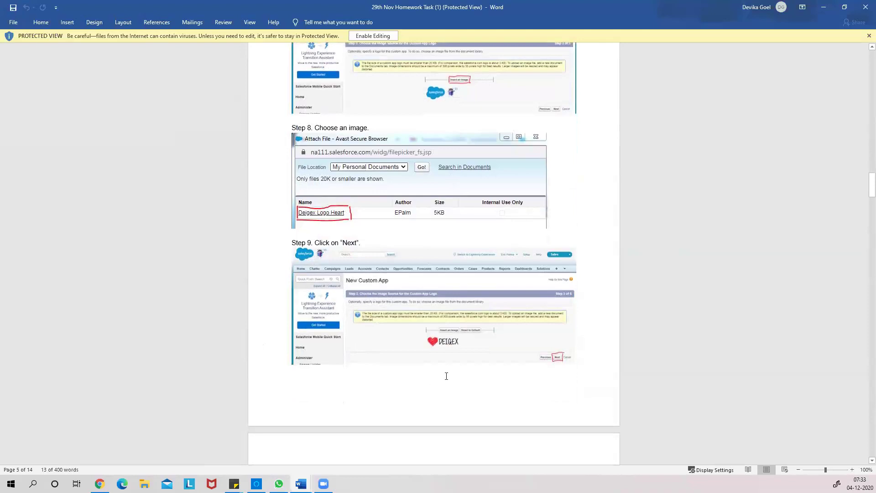
# Review Steps 10 to 12 on selecting tabs, choosing visible user profiles and verifying the app in the Apps list screenshot
pyautogui.scroll(-9, 446, 376)
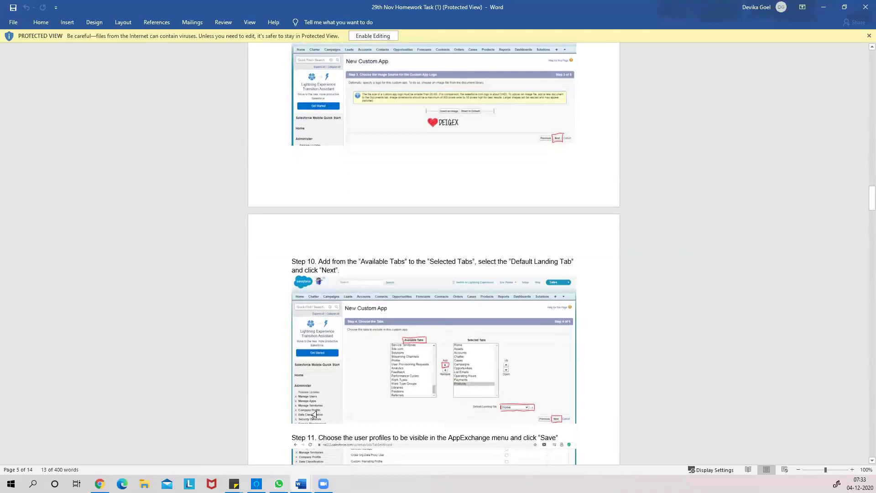
pyautogui.scroll(-8, 499, 346)
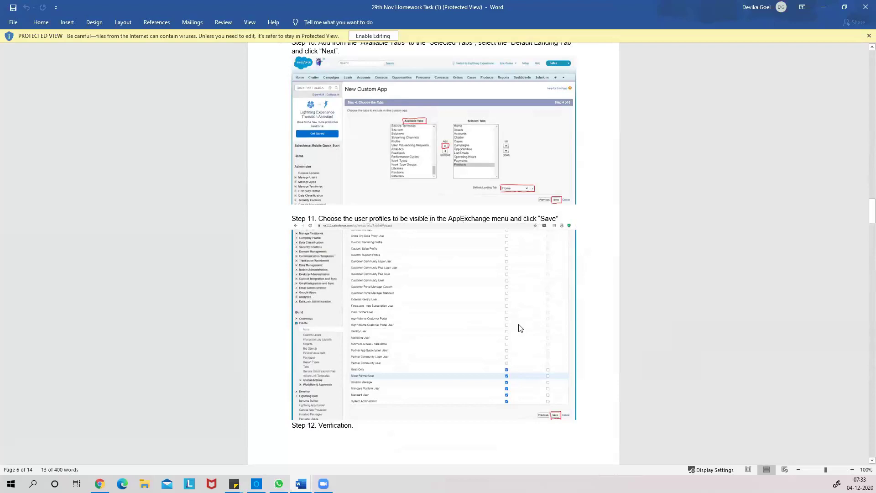
pyautogui.scroll(-5, 489, 373)
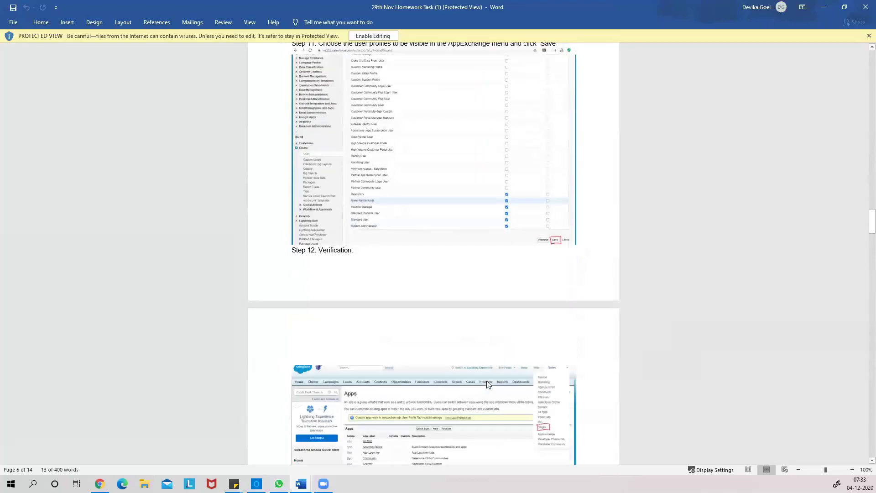
pyautogui.scroll(-10, 486, 381)
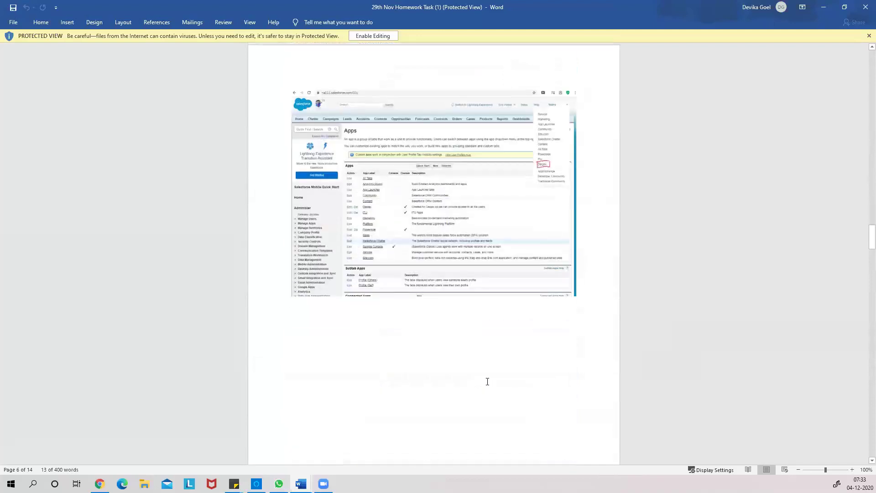
pyautogui.scroll(8, 487, 381)
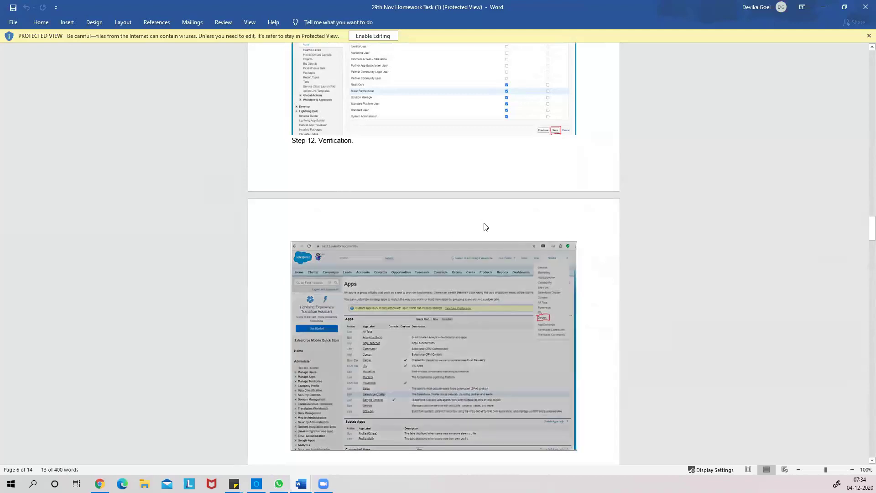
pyautogui.scroll(-6, 423, 400)
# Examine the DEIGEX app's home page screenshot and read Step 13 under Object Creation
pyautogui.scroll(-7, 422, 404)
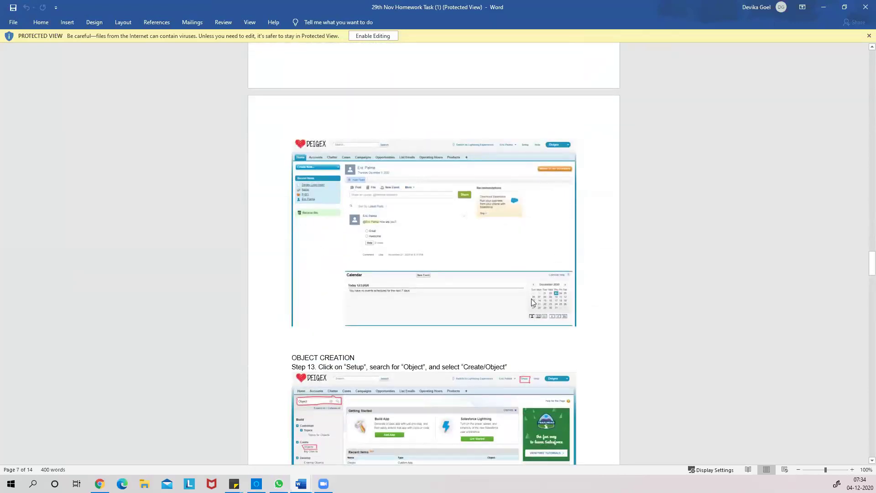
pyautogui.scroll(-2, 485, 301)
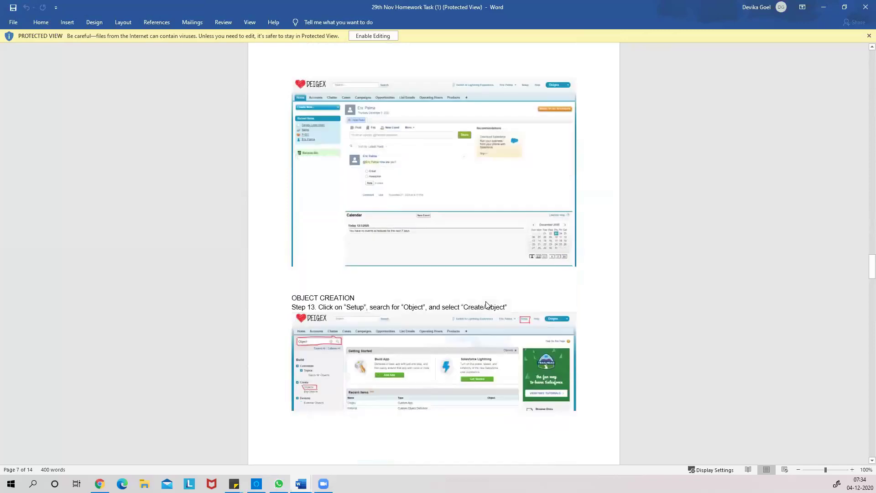
pyautogui.scroll(2, 483, 303)
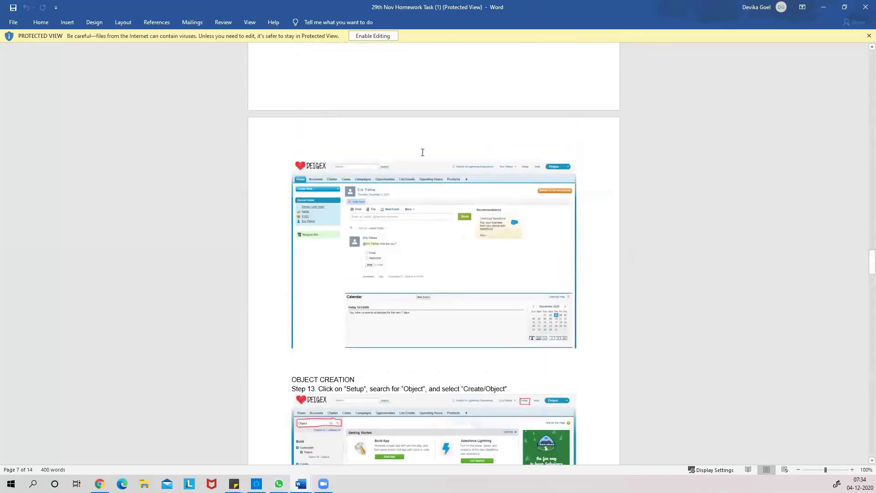
pyautogui.scroll(-3, 358, 327)
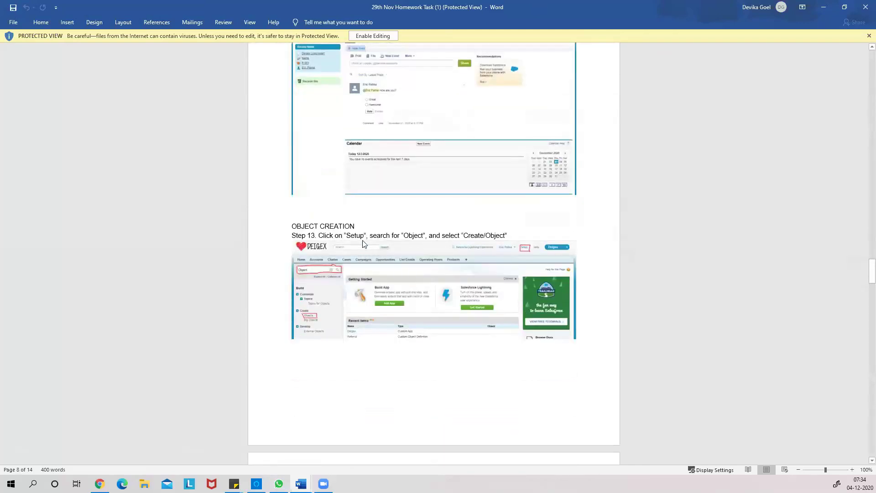
# Review Steps 14 and 15 on creating a new custom object and filling in its label, plural label, name and description
pyautogui.scroll(-6, 469, 252)
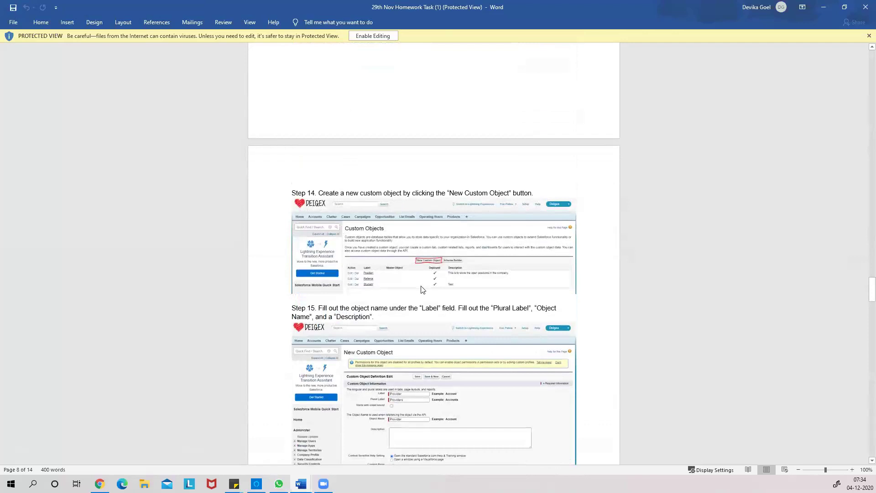
pyautogui.scroll(2, 442, 240)
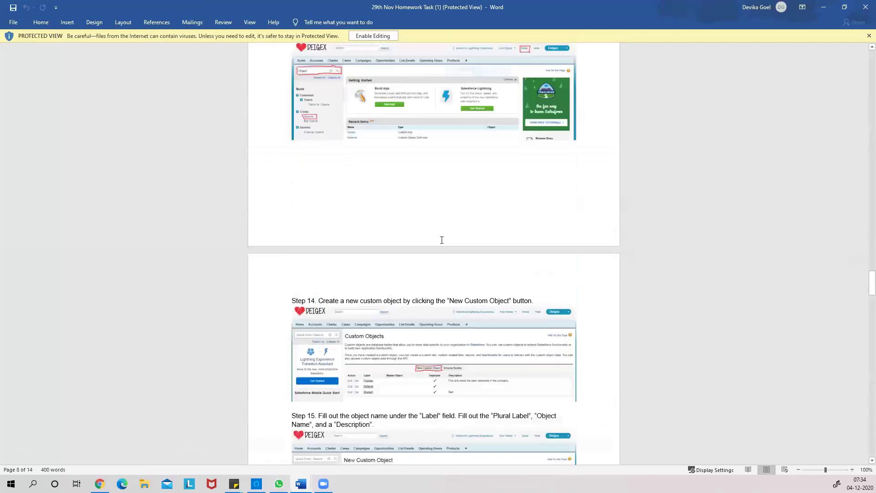
pyautogui.scroll(1, 441, 240)
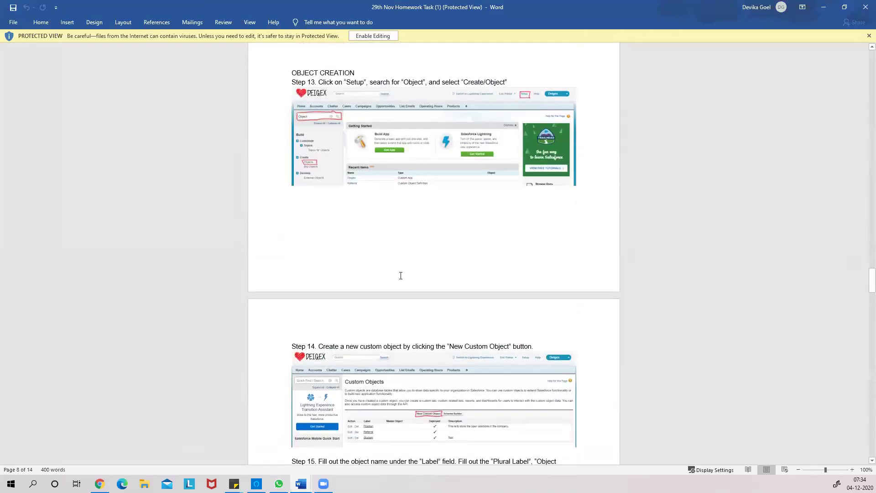
pyautogui.scroll(-3, 401, 276)
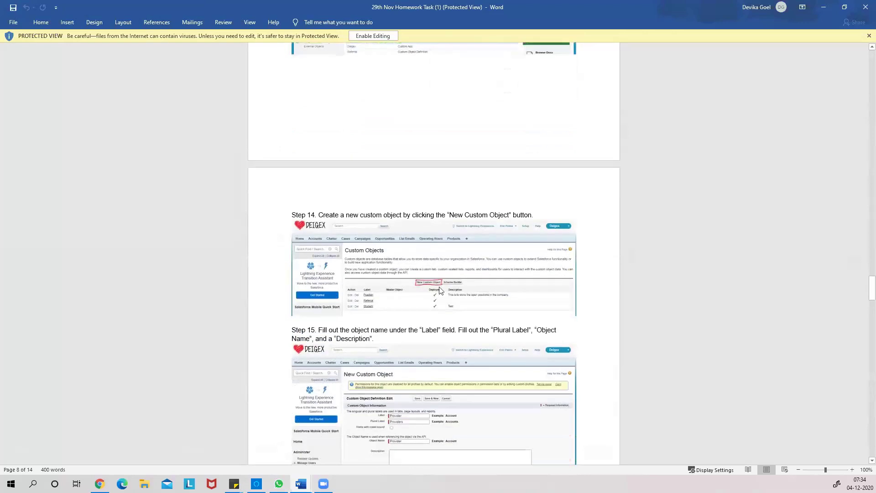
pyautogui.scroll(-2, 437, 287)
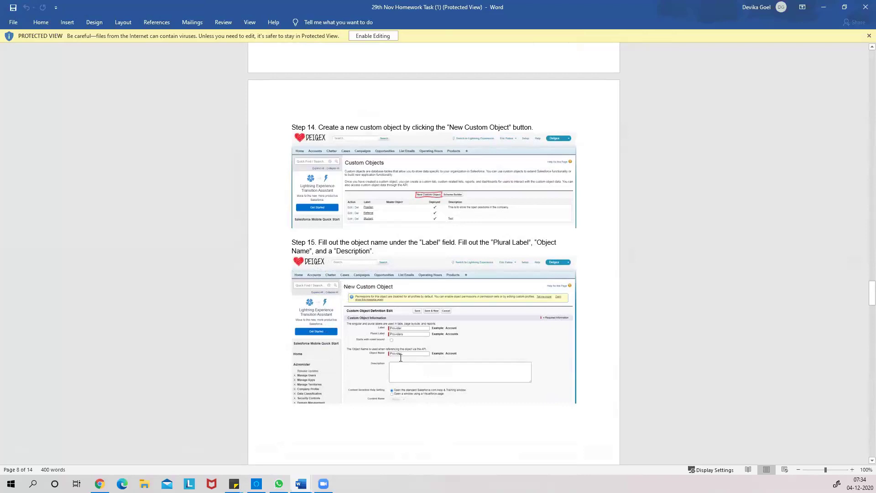
# Examine Step 16 on the record name, format, optional features, search status and object creation options
pyautogui.scroll(-7, 401, 356)
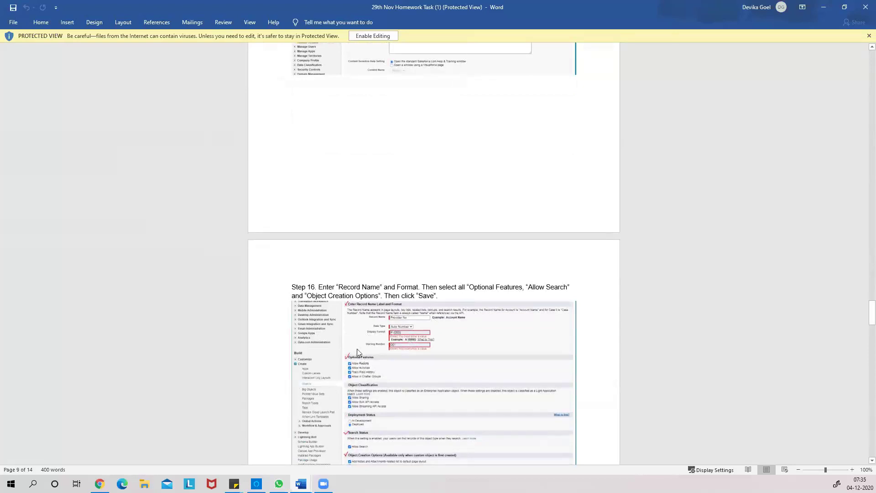
pyautogui.scroll(-3, 365, 365)
pyautogui.scroll(1, 372, 373)
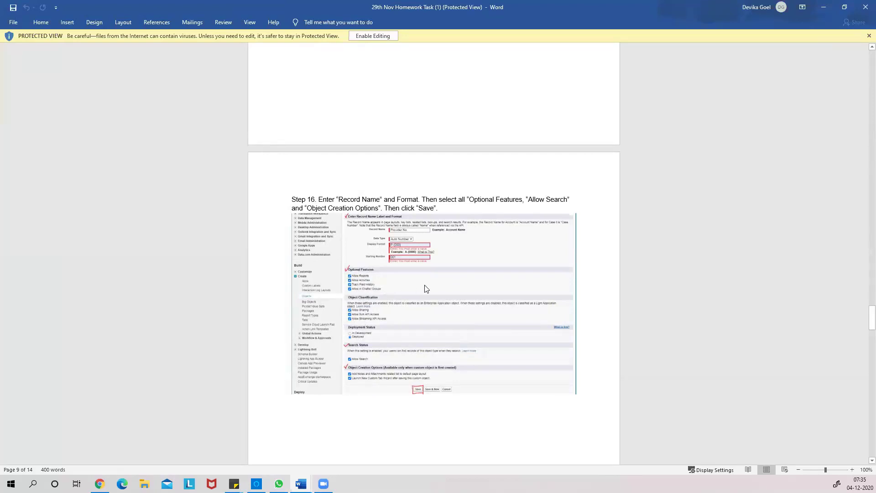
# Read Steps 17 and 18 on choosing a tab style and setting tab visibility for the profiles
pyautogui.scroll(-8, 424, 292)
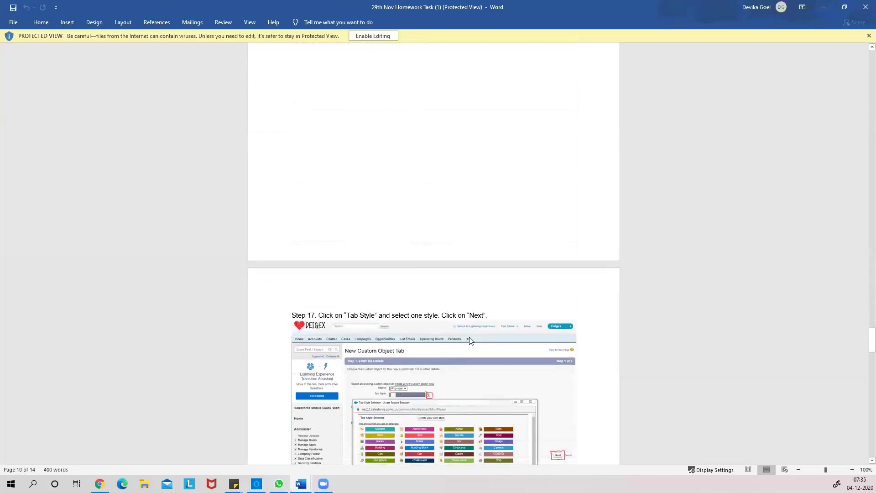
pyautogui.scroll(-4, 469, 340)
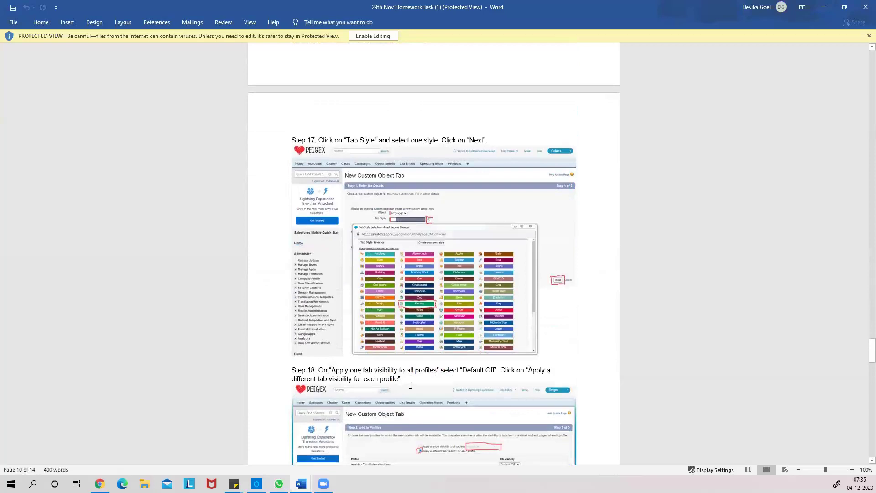
pyautogui.scroll(-3, 411, 385)
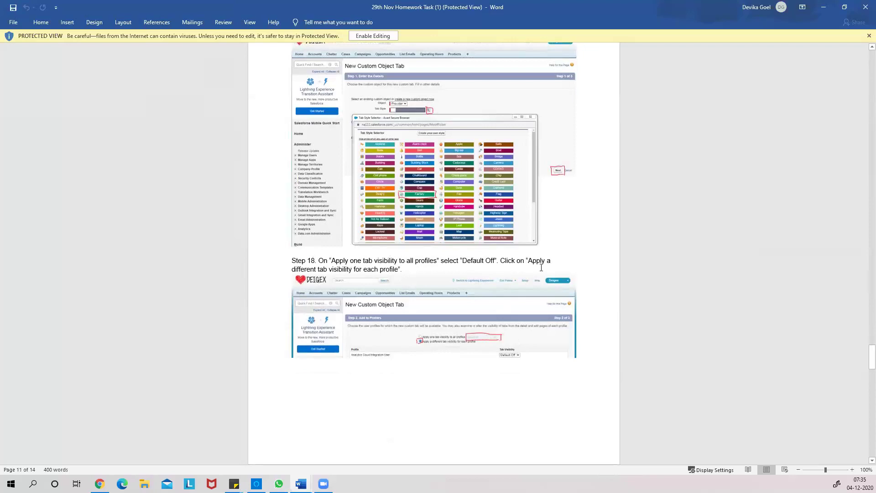
# Read Steps 18 to 20 on per-profile tab visibility, choosing the profiles to share with and deselecting Include Tab for the apps
pyautogui.scroll(-7, 414, 374)
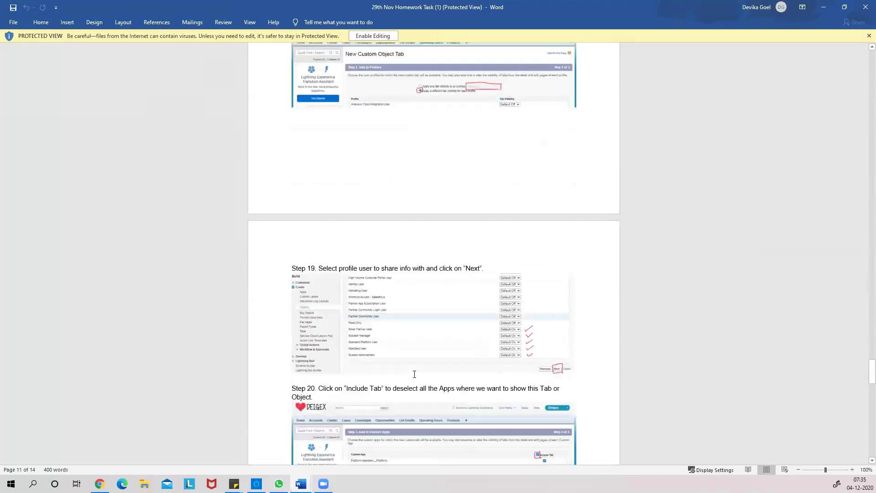
pyautogui.scroll(4, 414, 374)
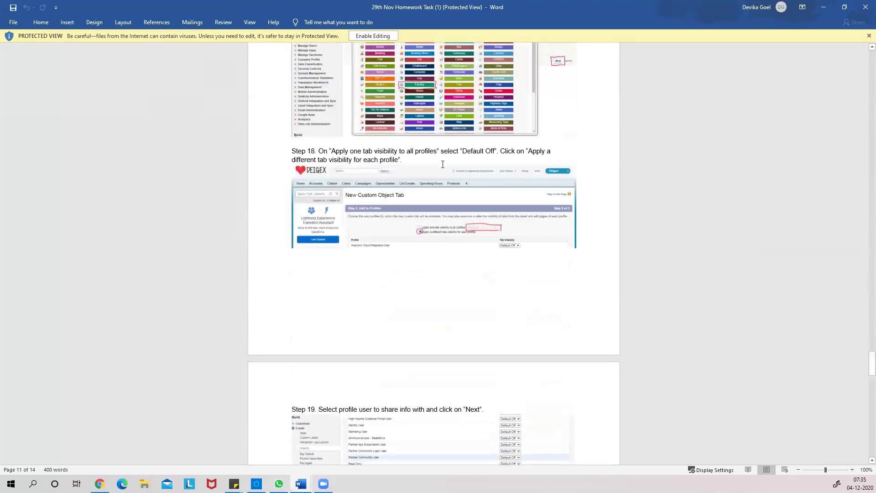
pyautogui.scroll(-4, 366, 366)
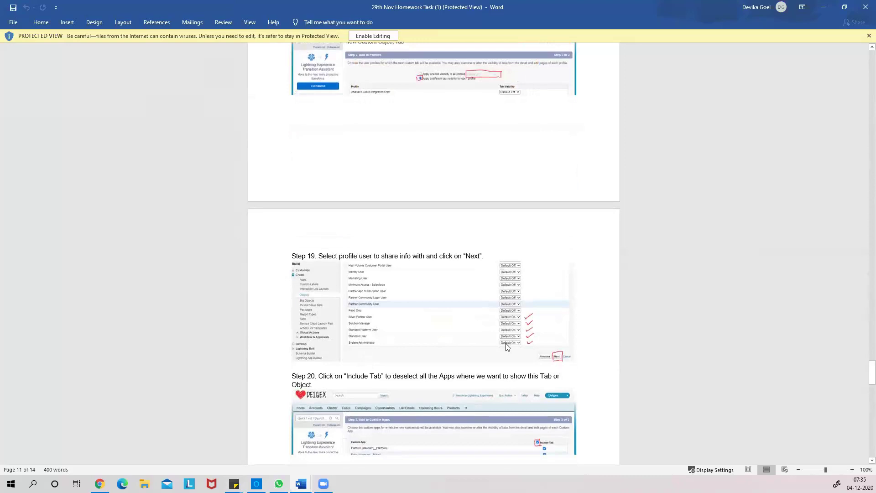
pyautogui.scroll(-3, 505, 343)
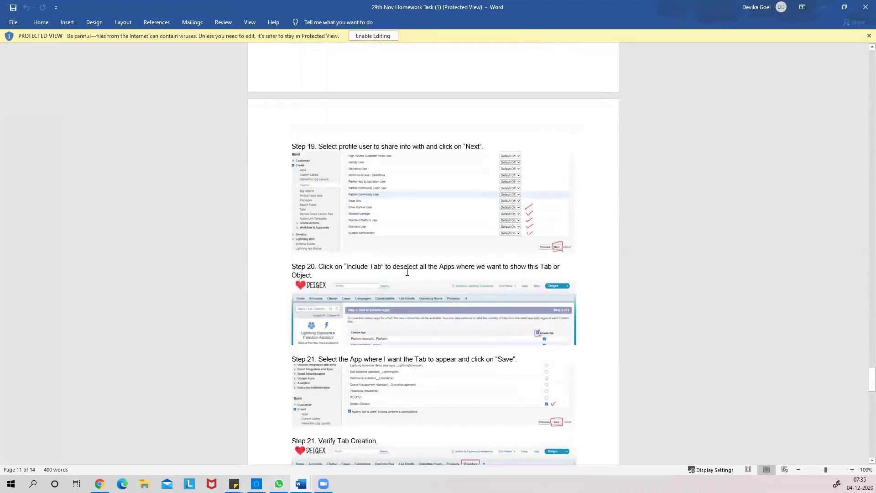
# Look through the remaining steps on saving the tab, creating Tab2 and Tab3, customizing the tabs and verifying the changes
pyautogui.scroll(-10, 452, 362)
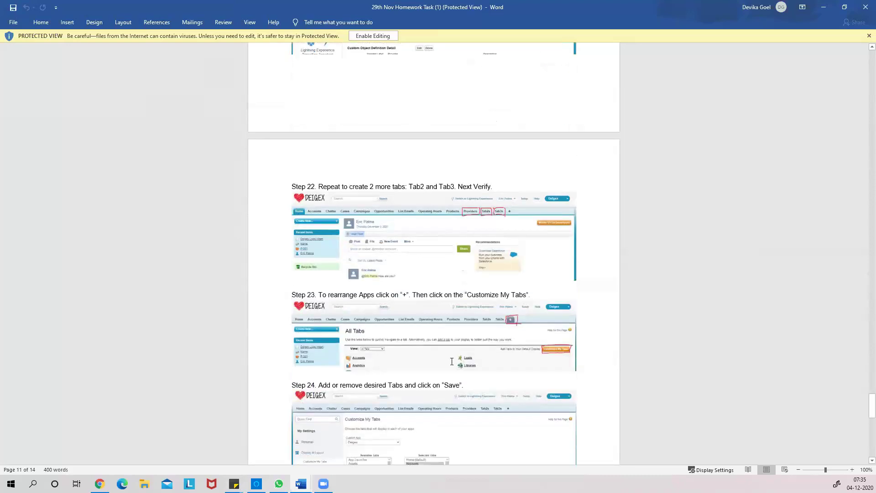
pyautogui.scroll(-20, 452, 362)
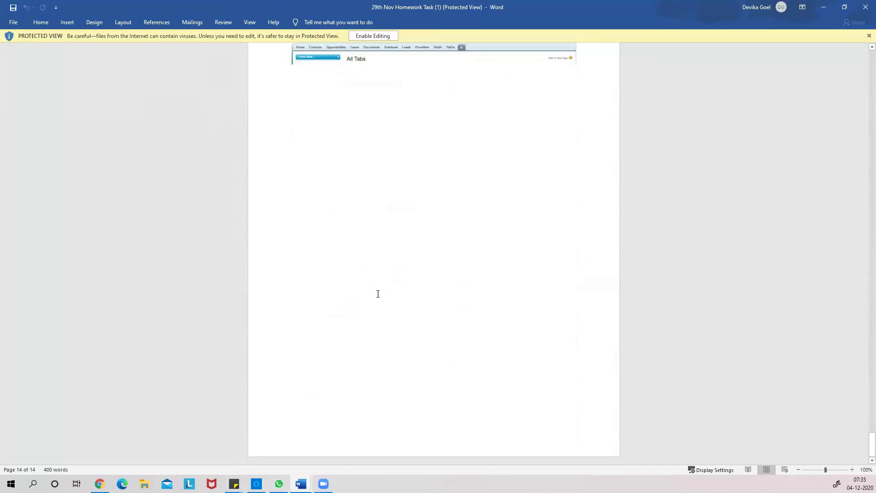
pyautogui.scroll(9, 377, 307)
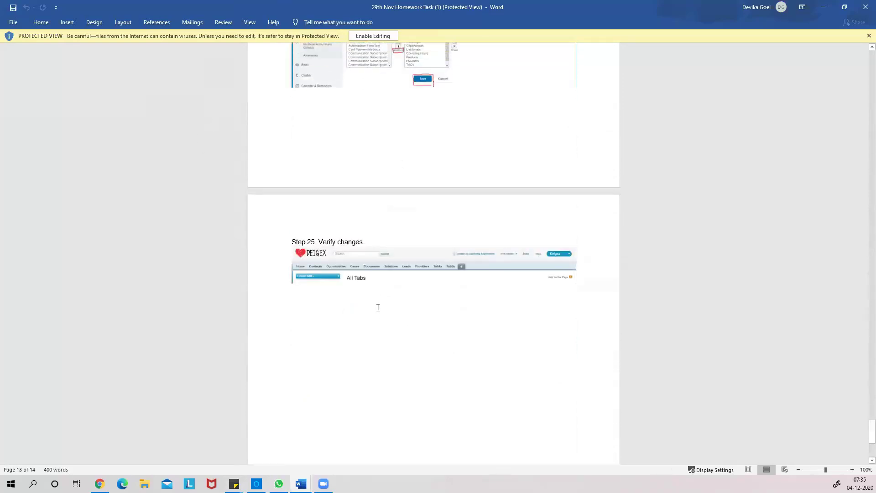
# Close the 29th Nov homework document, maximize App_Creation and review its custom app details and logo insertion
pyautogui.click(864, 8)
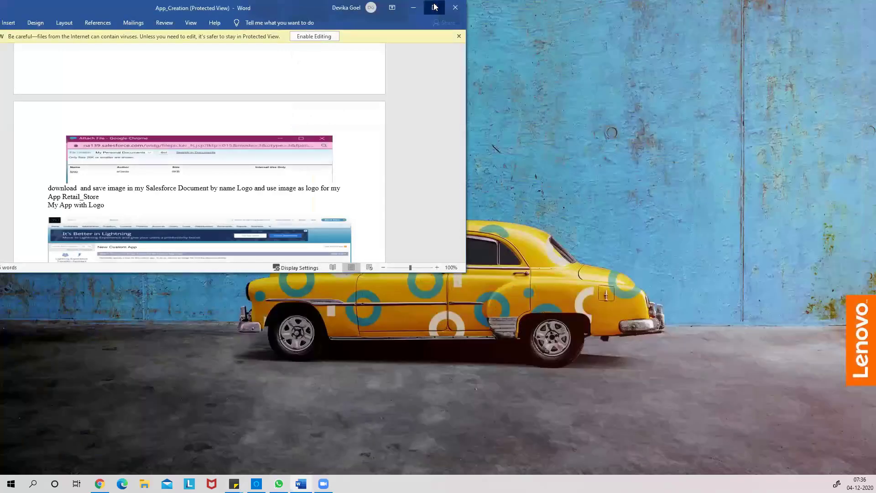
pyautogui.click(435, 7)
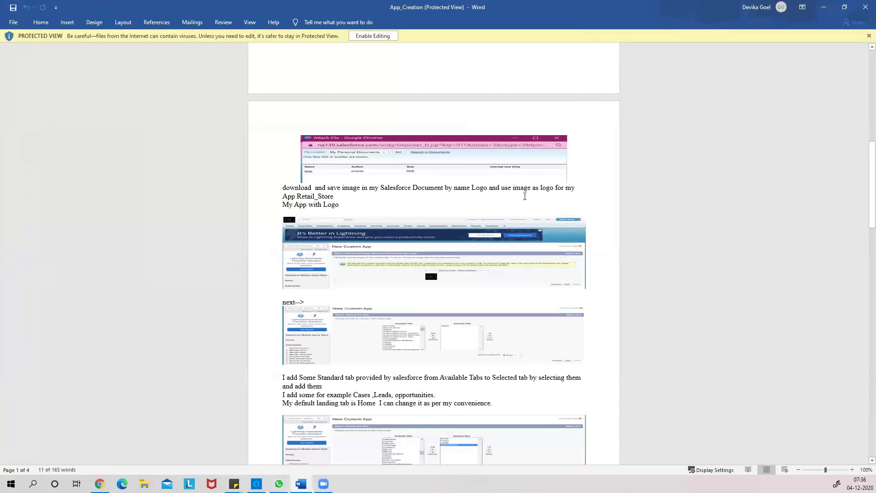
pyautogui.scroll(5, 331, 223)
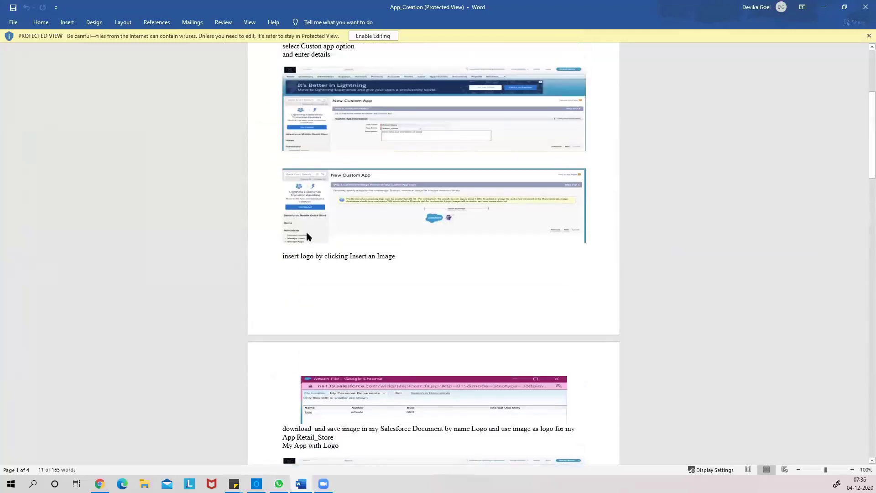
pyautogui.scroll(2, 396, 253)
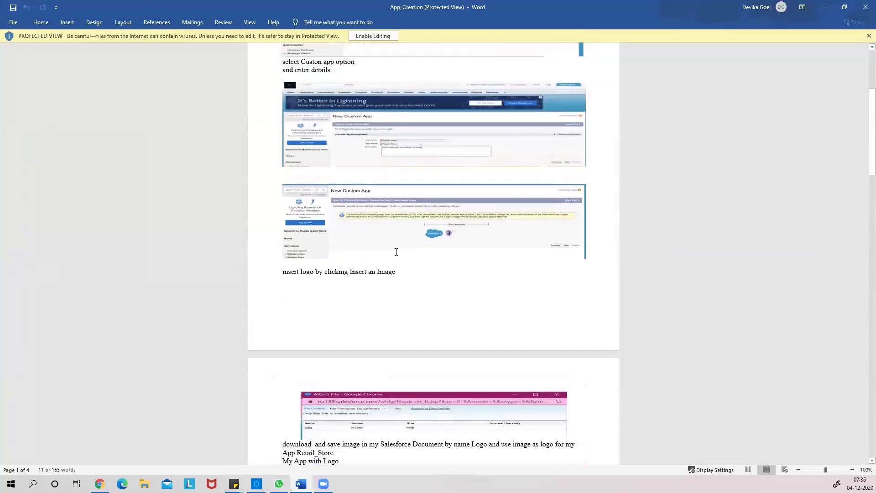
pyautogui.scroll(-5, 438, 344)
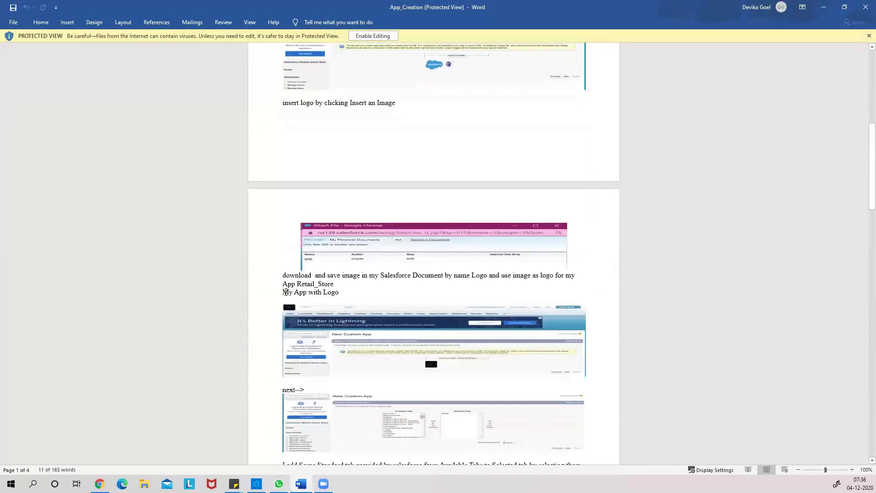
# Highlight and read the App_Creation notes on the app with logo and adding standard tabs such as Cases, Leads and Opportunities
pyautogui.tripleClick(293, 292)
pyautogui.scroll(-4, 519, 404)
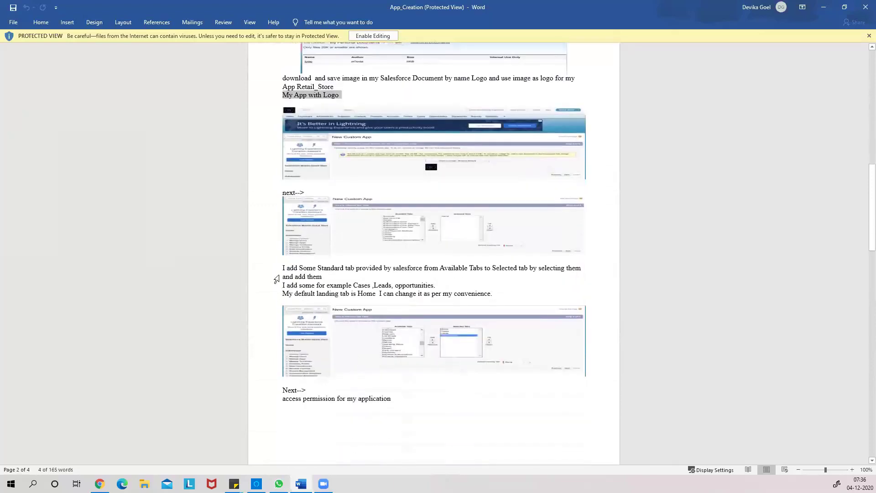
pyautogui.moveTo(284, 268); pyautogui.dragTo(532, 294)
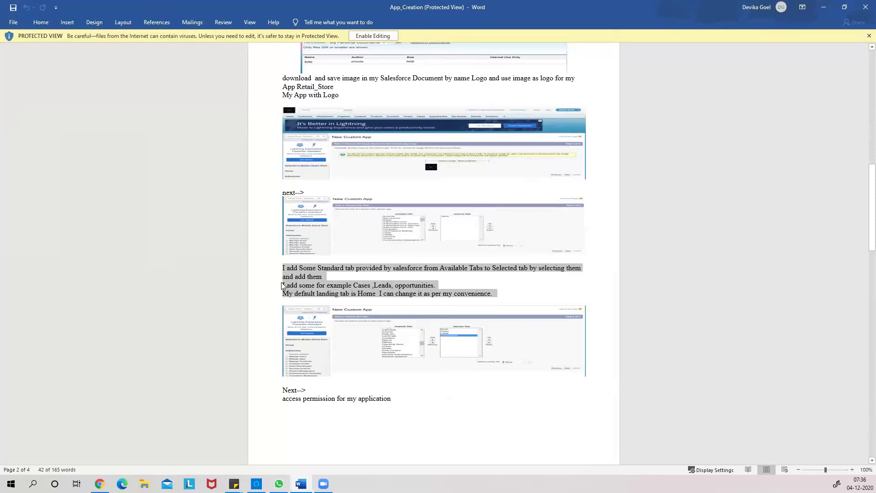
pyautogui.moveTo(282, 286); pyautogui.dragTo(436, 285)
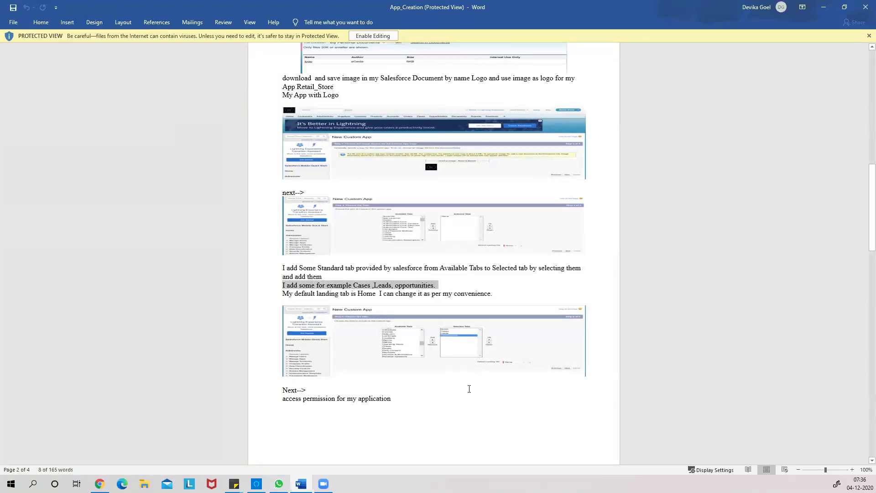
# Highlight and read the notes on access permission, saving the custom Retail_Store application and customizing its tabs
pyautogui.scroll(-4, 467, 391)
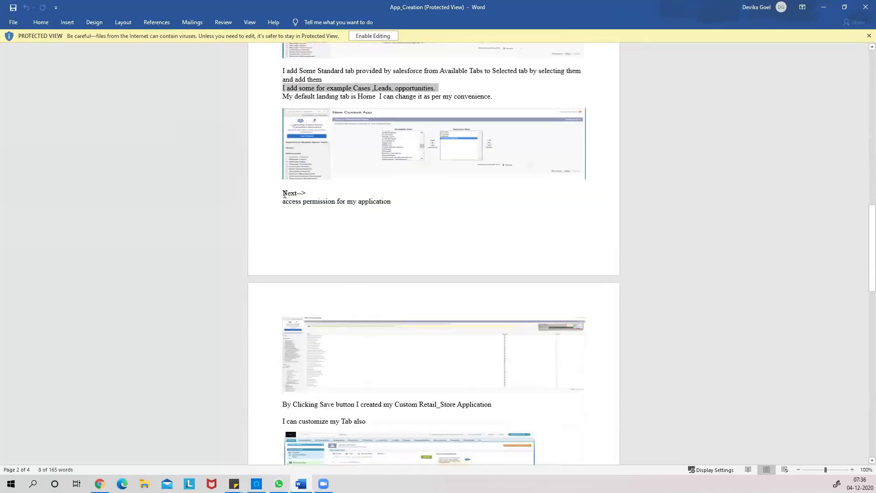
pyautogui.moveTo(282, 191); pyautogui.dragTo(409, 203)
pyautogui.scroll(-2, 438, 311)
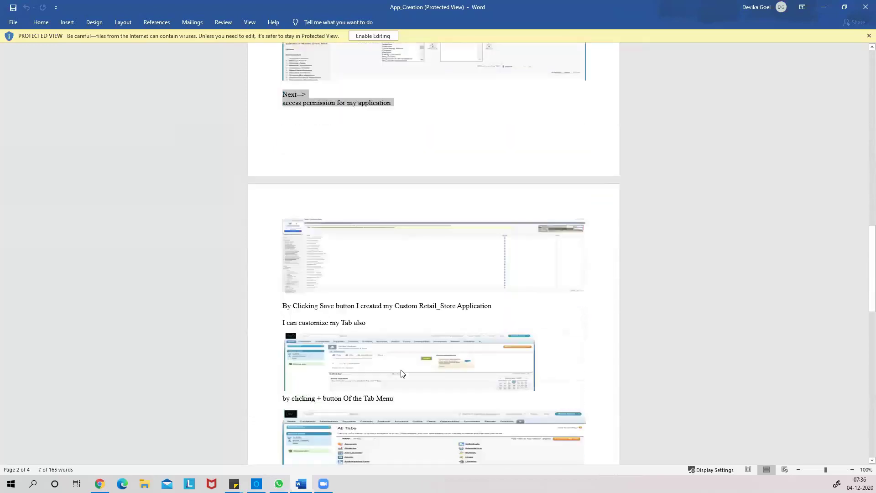
pyautogui.moveTo(282, 295); pyautogui.dragTo(469, 313)
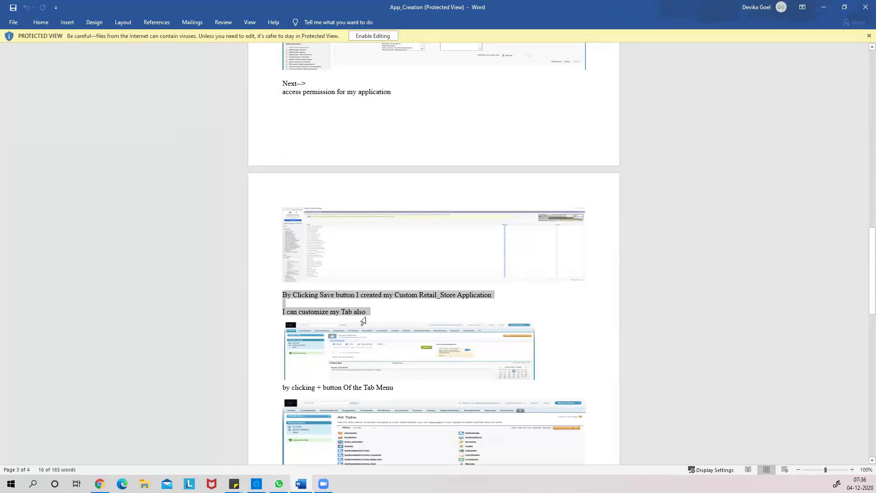
# Review the notes on adding and removing tabs through Customize My Tabs, check the document's last page and close the document
pyautogui.scroll(-3, 363, 320)
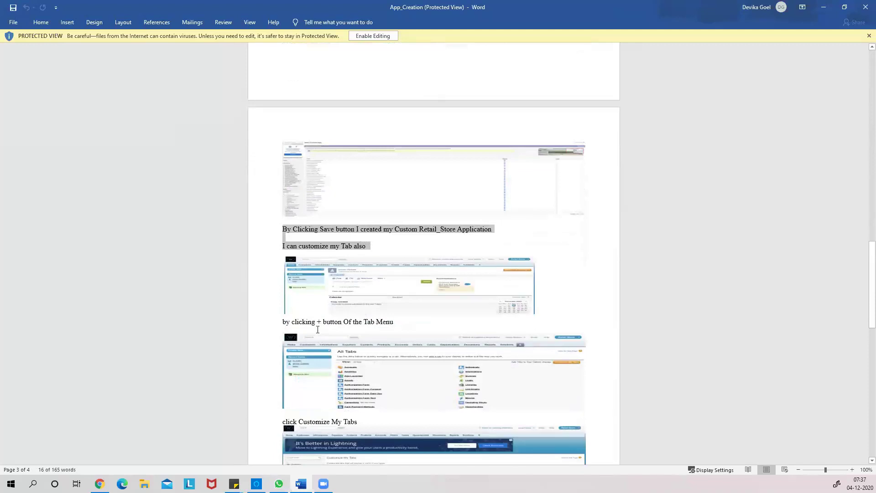
pyautogui.scroll(-10, 392, 322)
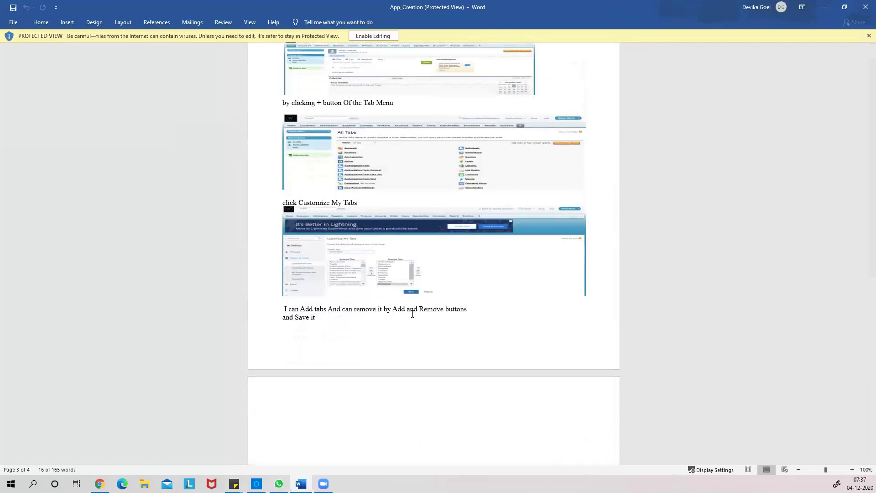
pyautogui.scroll(-15, 413, 314)
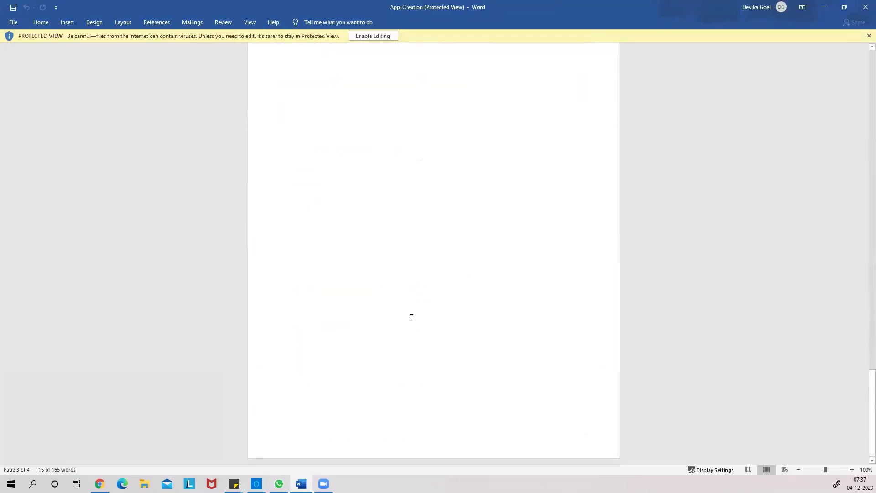
pyautogui.scroll(15, 409, 327)
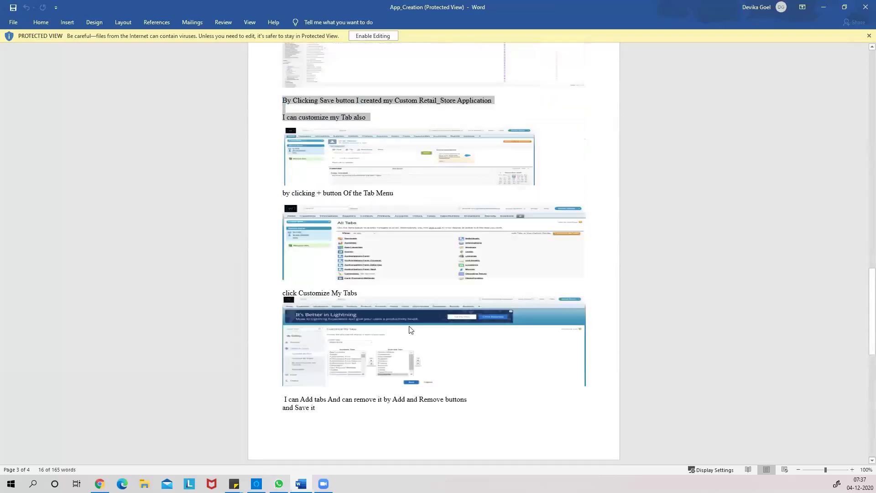
pyautogui.scroll(20, 414, 313)
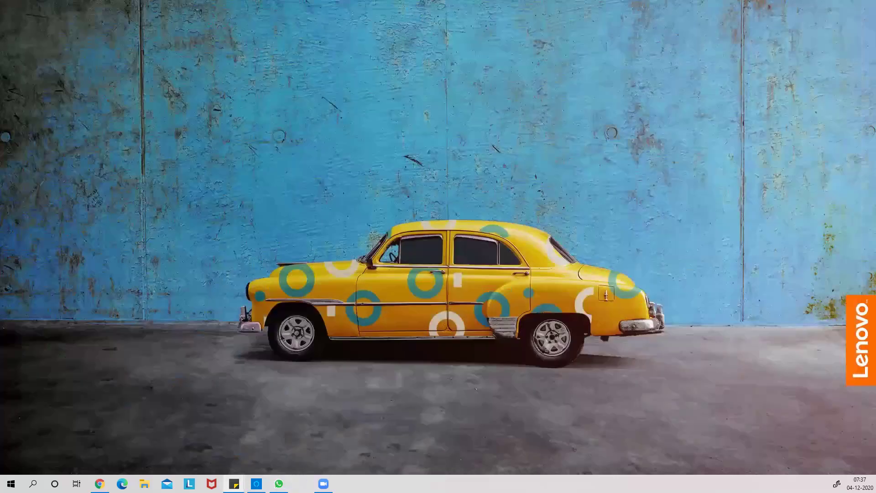
# Switch to Chrome and bring up the Lead New Custom Field page in Salesforce
pyautogui.hotkey('alt', 'Tab')
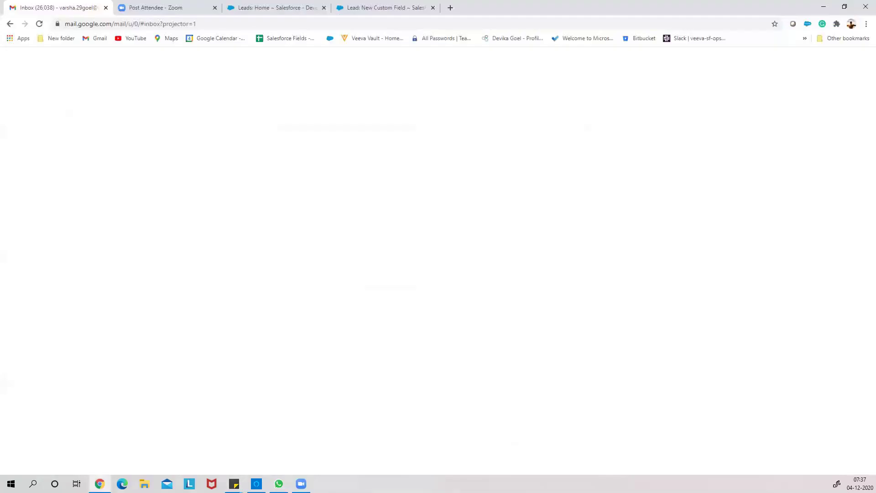
pyautogui.click(172, 7)
pyautogui.click(243, 6)
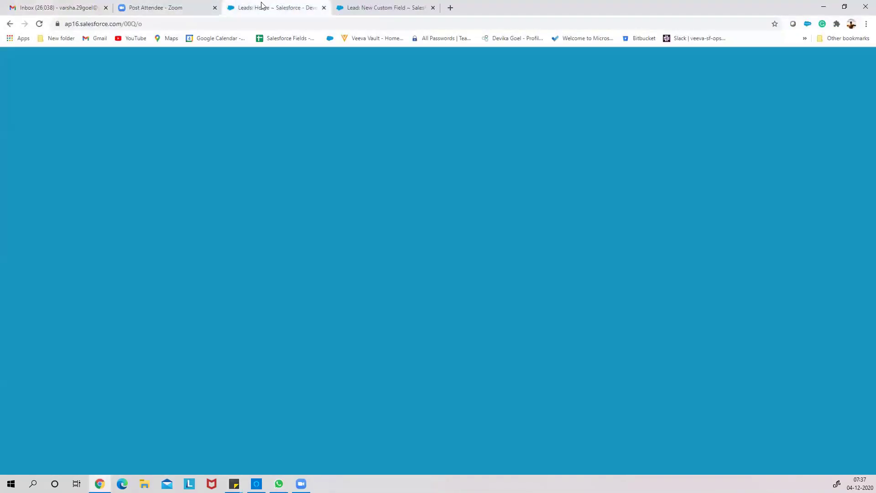
pyautogui.click(396, 7)
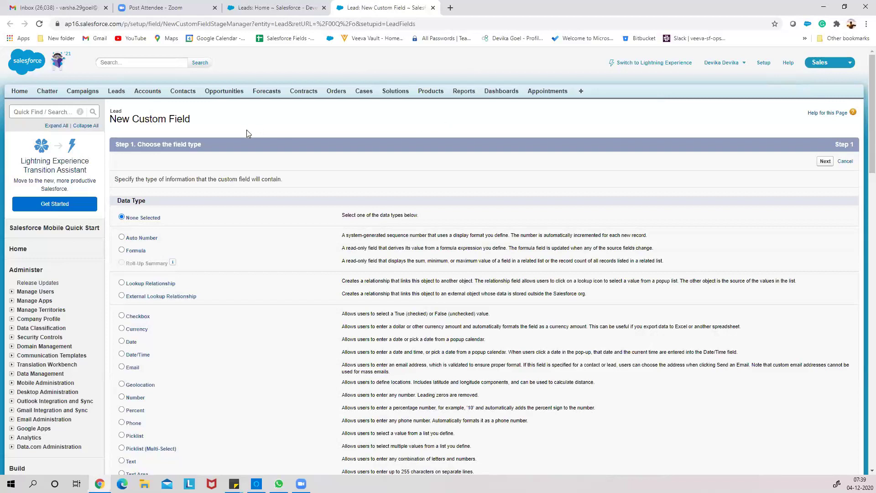
# Expand Manage Users in the Salesforce setup and open the All Users list
pyautogui.click(11, 292)
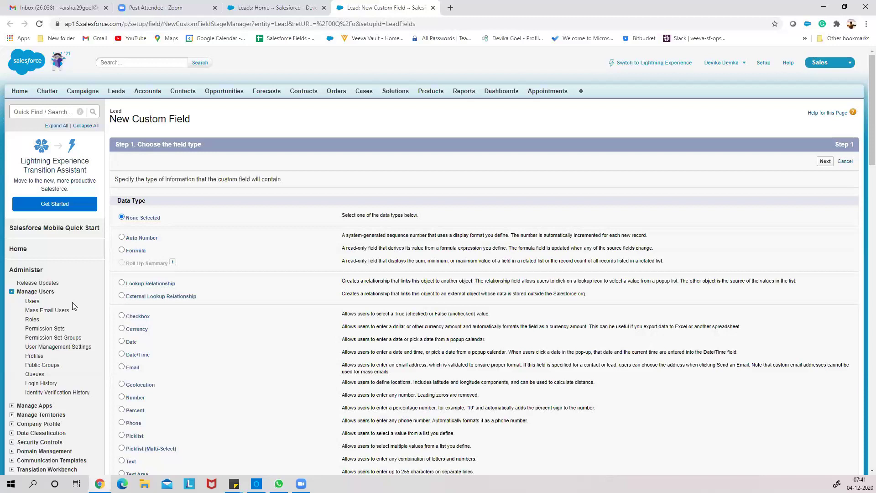
pyautogui.click(31, 302)
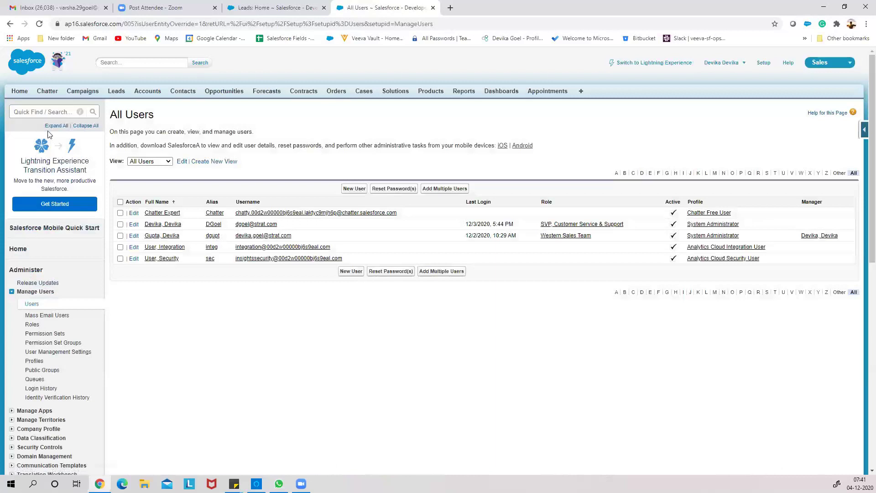
pyautogui.click(48, 114)
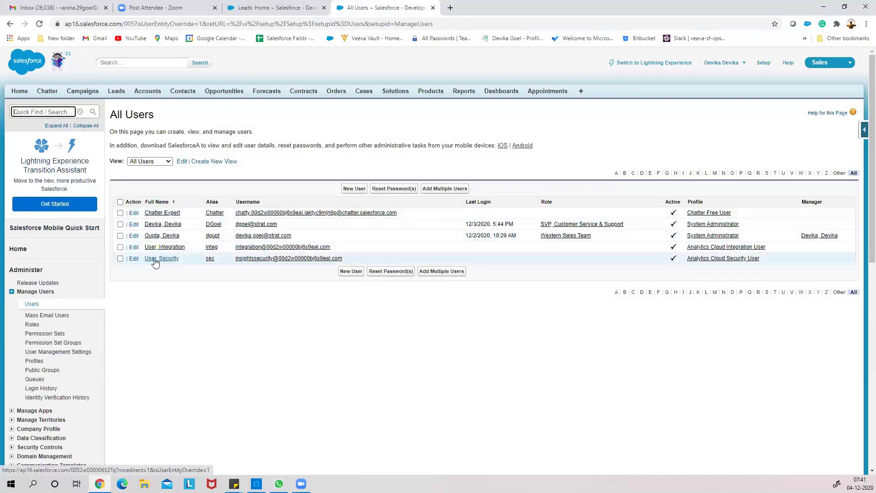
pyautogui.click(252, 190)
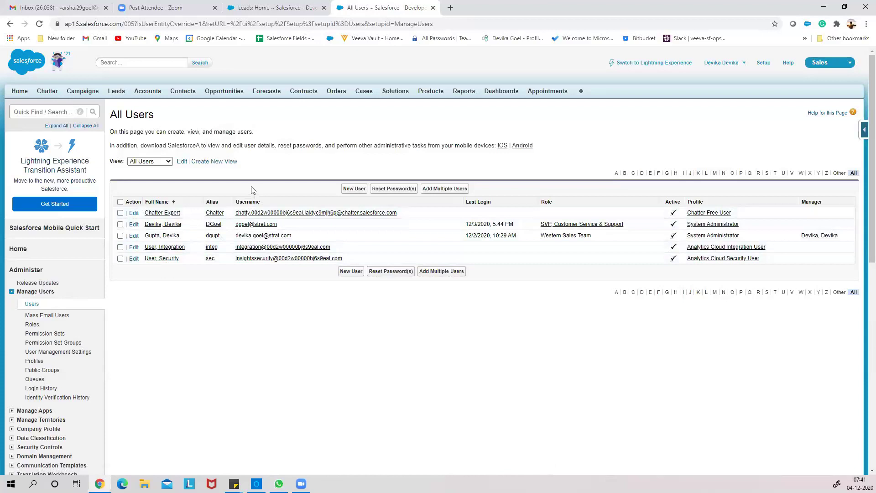
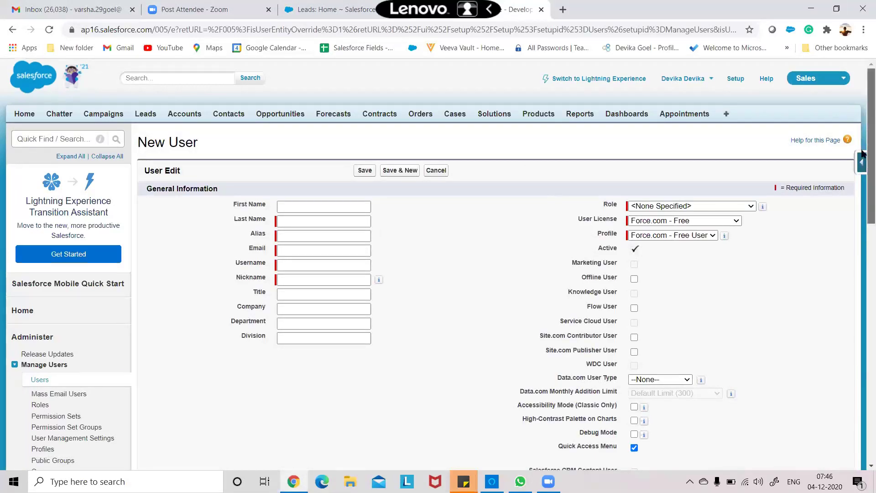
# Examine the New User form's General Information fields, including the required Alias, Email, Username and Nickname and the nickname help
pyautogui.moveTo(870, 183); pyautogui.dragTo(863, 120)
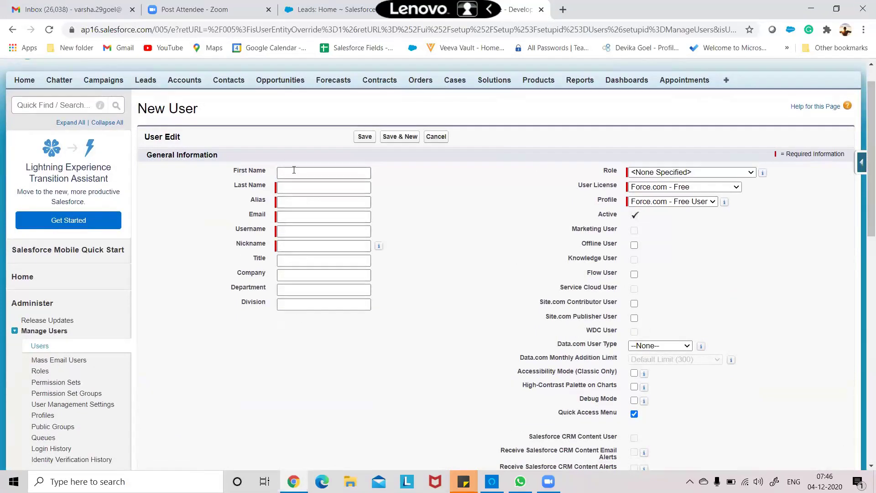
pyautogui.click(286, 206)
pyautogui.click(343, 247)
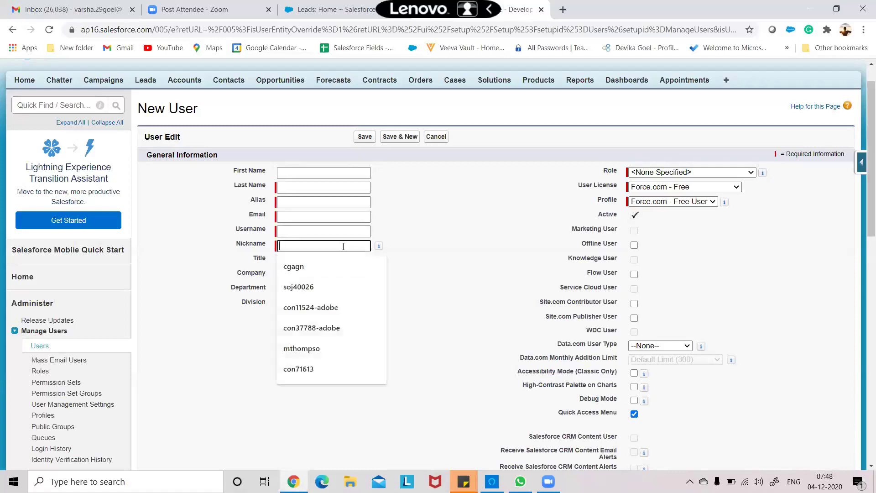
pyautogui.click(468, 267)
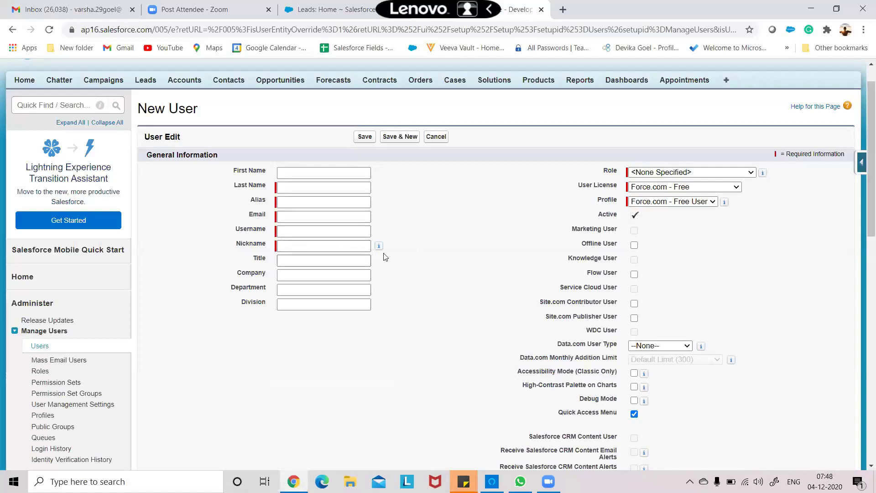
pyautogui.moveTo(380, 250)
pyautogui.scroll(-1, 864, 180)
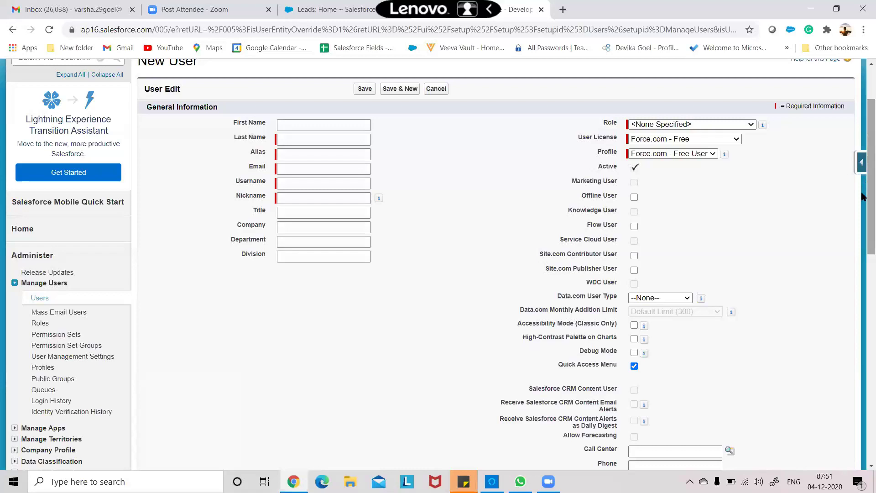
# Examine the remaining General Information fields and the Mailing Address section of the New User form
pyautogui.rightClick(863, 224)
pyautogui.click(862, 185)
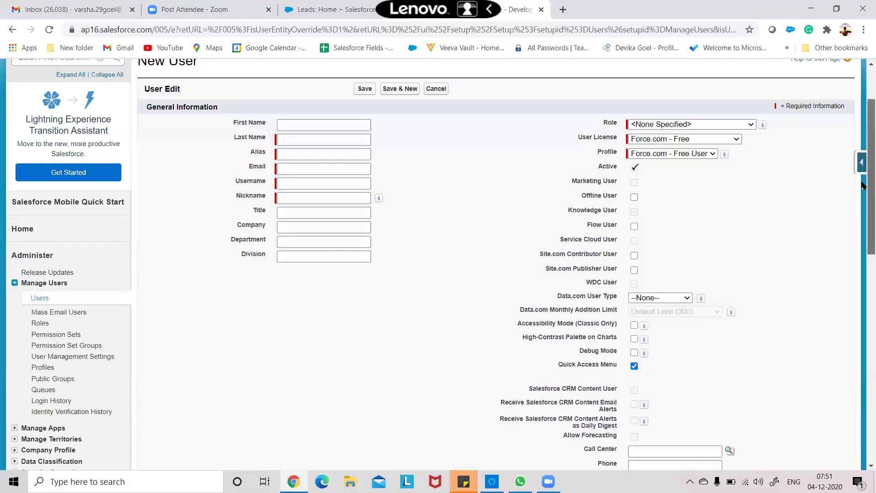
pyautogui.scroll(-3, 862, 209)
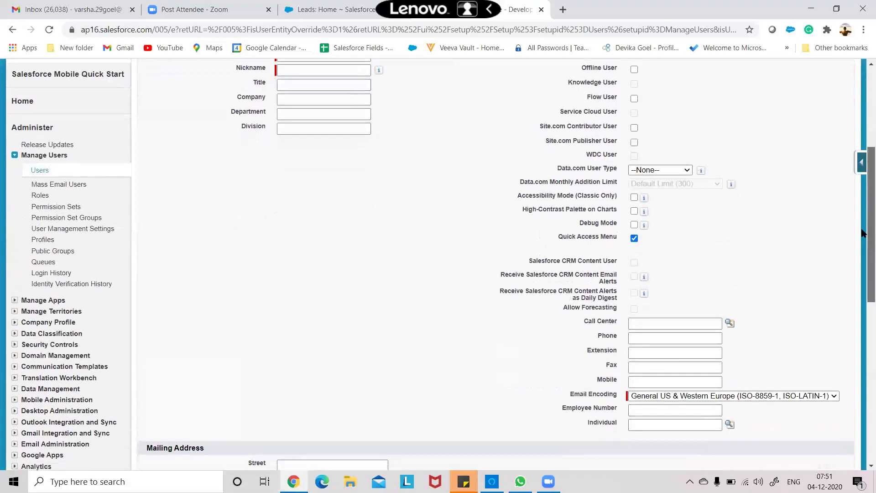
pyautogui.moveTo(863, 233); pyautogui.dragTo(862, 241)
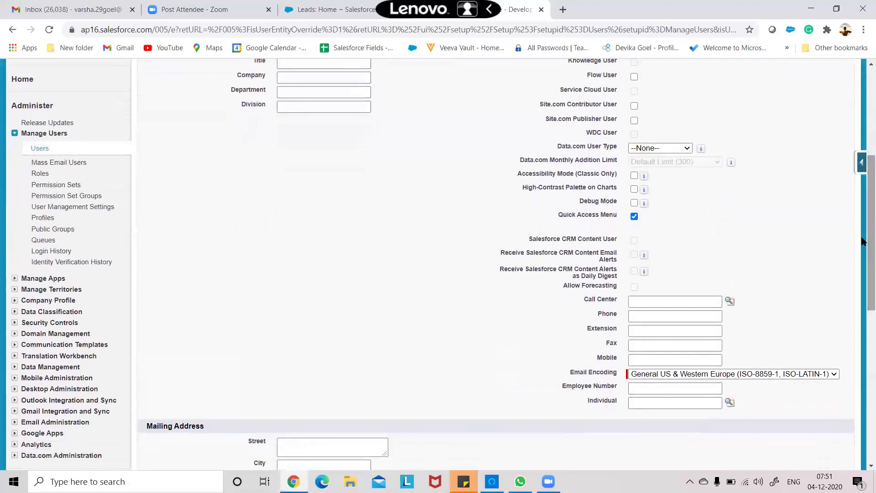
pyautogui.moveTo(862, 241); pyautogui.dragTo(863, 379)
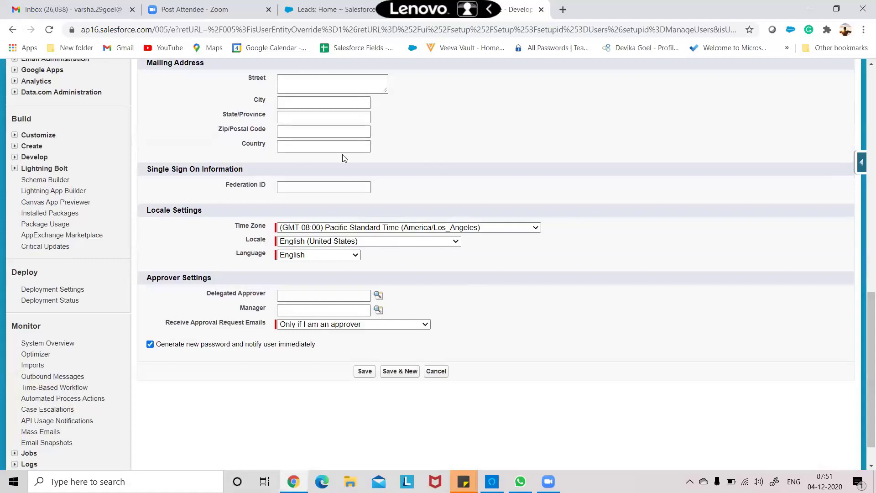
pyautogui.click(333, 144)
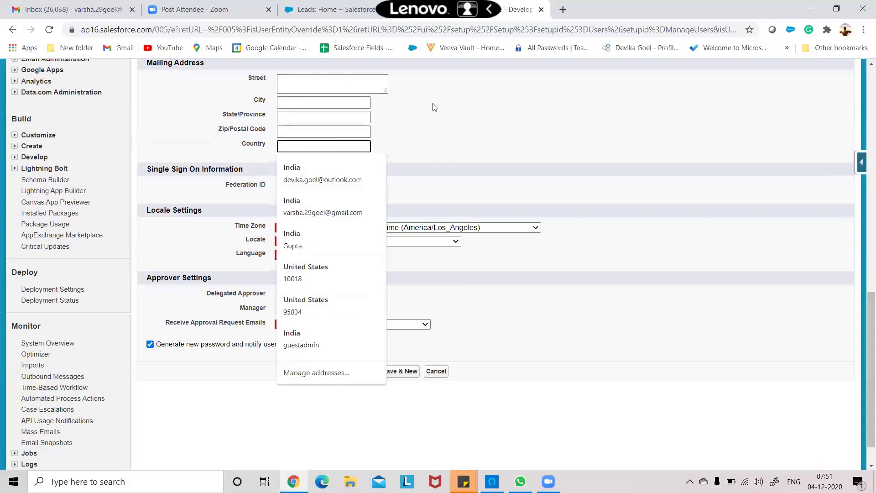
pyautogui.click(469, 112)
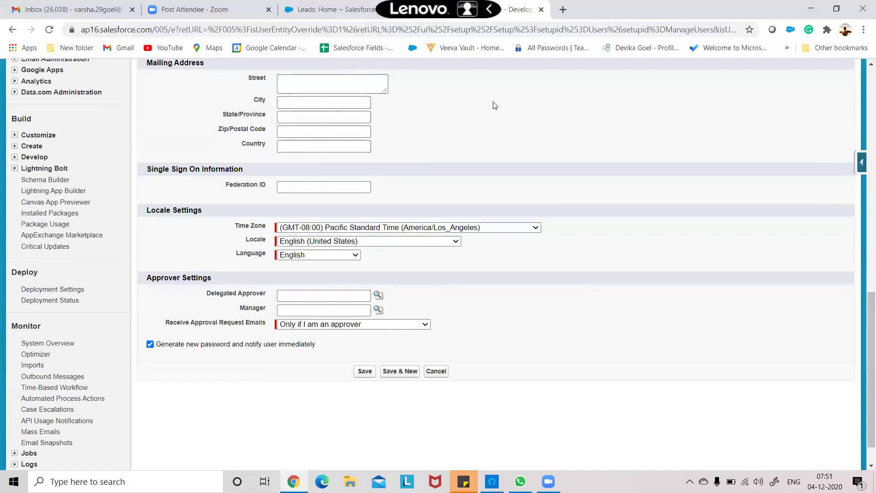
# Examine the Single Sign On and Approver Settings sections, including the Receive Approval Request Emails options and the option to generate a new password
pyautogui.click(299, 192)
pyautogui.click(384, 313)
pyautogui.click(335, 325)
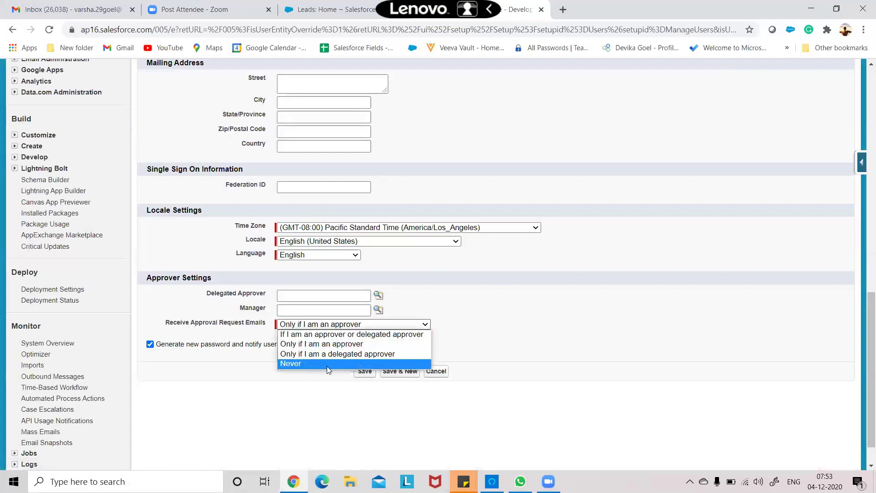
pyautogui.click(525, 335)
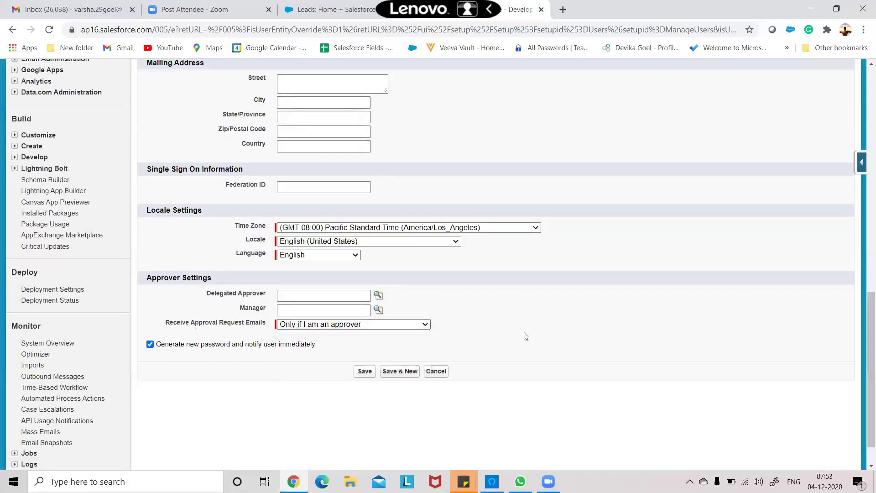
pyautogui.click(149, 345)
pyautogui.click(149, 345)
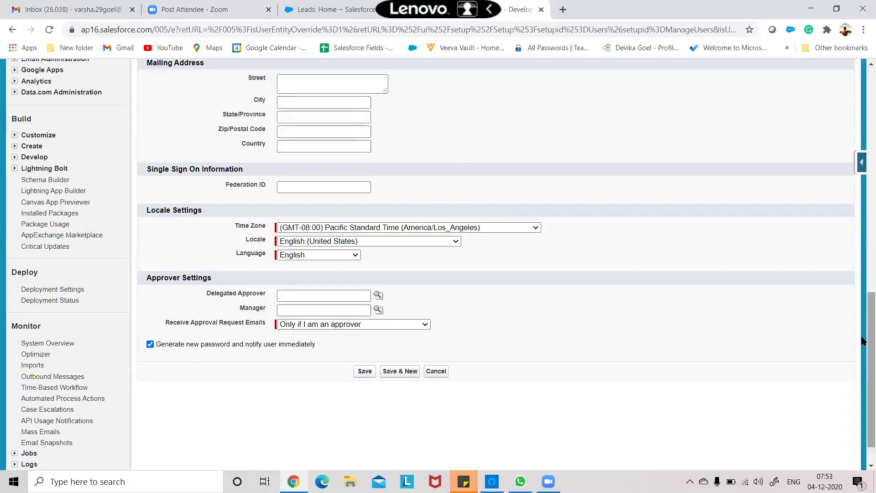
# Look over the New User form again and review the license types offered for User License
pyautogui.moveTo(862, 340); pyautogui.dragTo(851, 91)
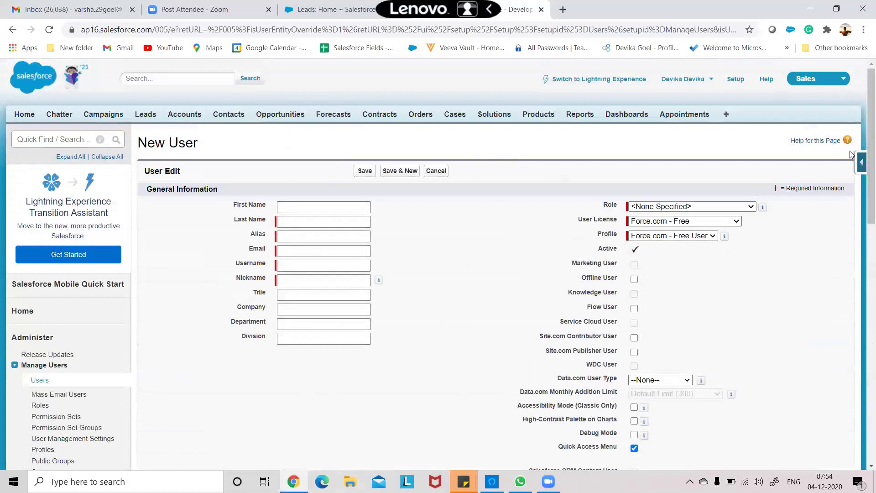
pyautogui.scroll(-10, 853, 148)
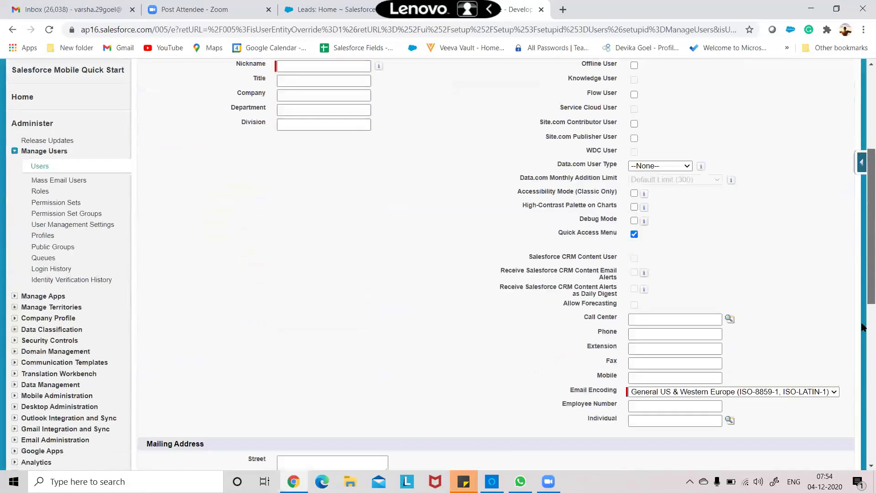
pyautogui.scroll(10, 844, 145)
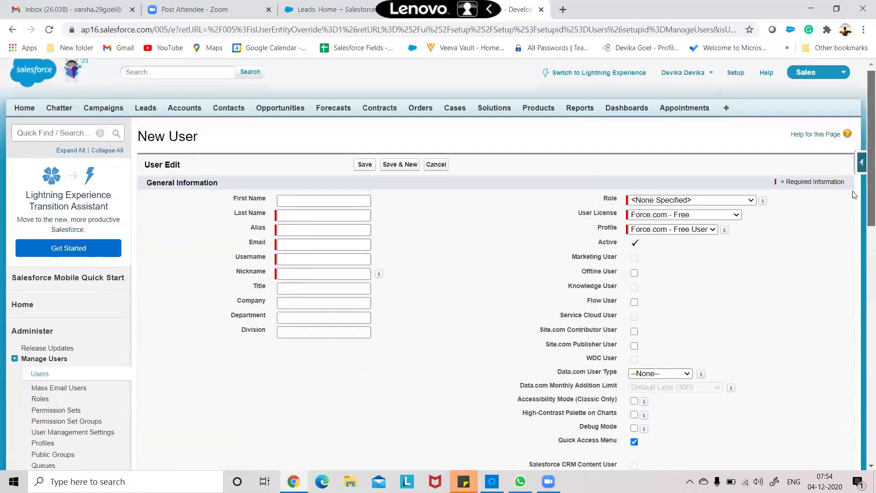
pyautogui.scroll(-3, 858, 205)
pyautogui.scroll(-5, 863, 255)
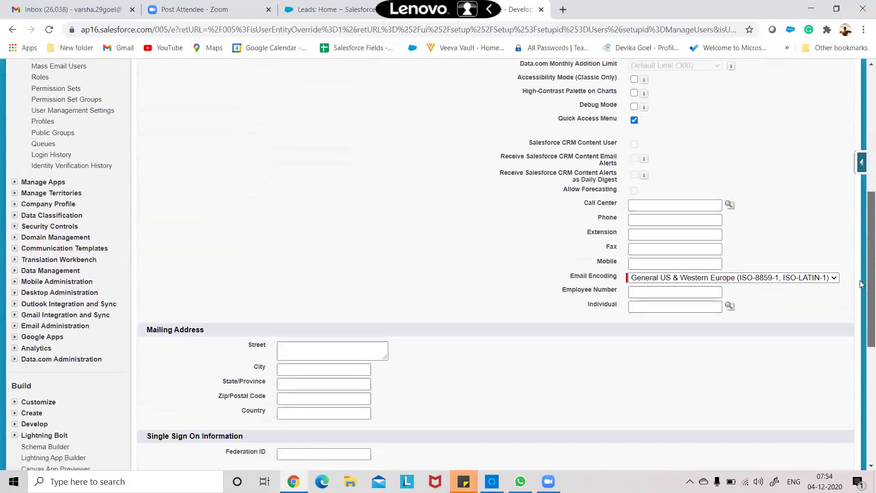
pyautogui.scroll(7, 862, 264)
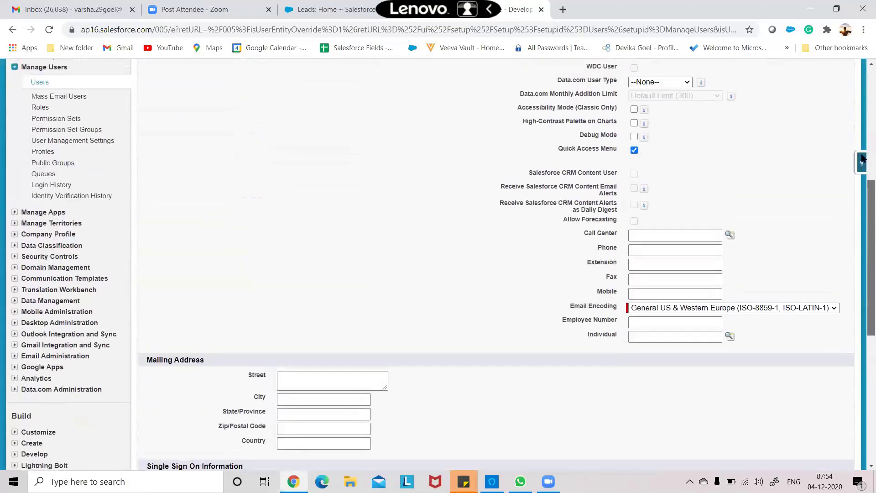
pyautogui.scroll(2, 862, 160)
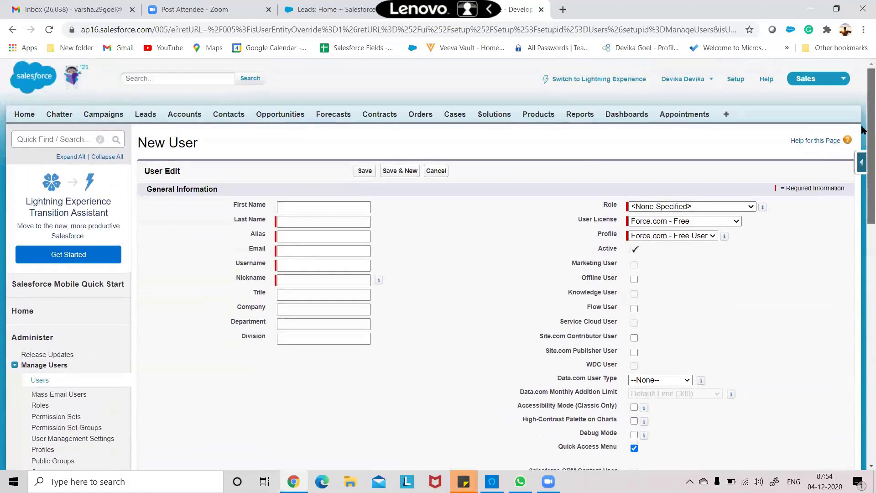
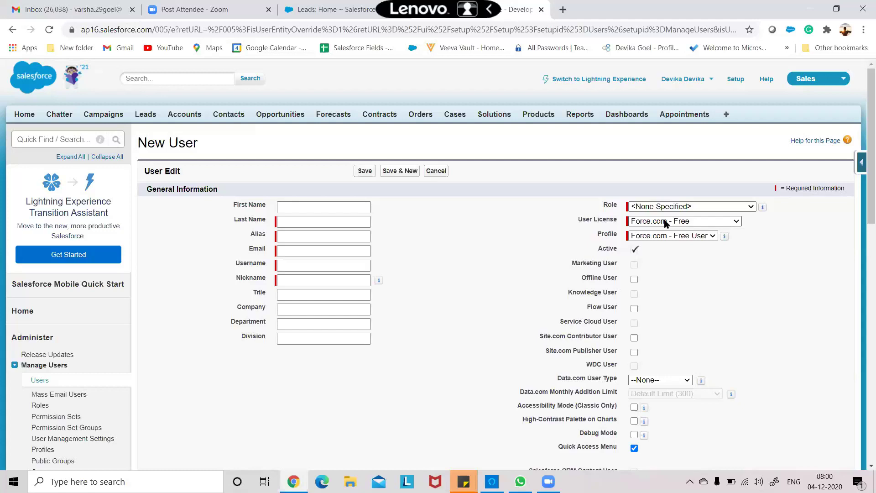
pyautogui.click(666, 223)
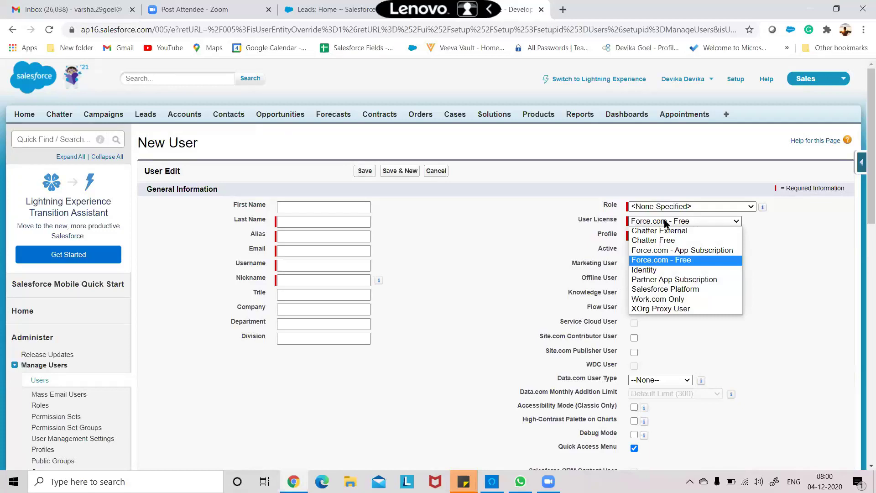
pyautogui.click(666, 222)
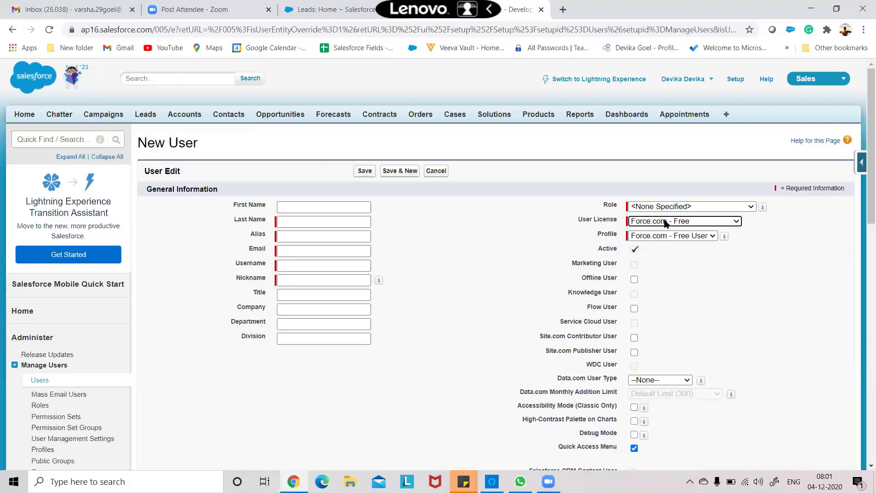
pyautogui.click(666, 222)
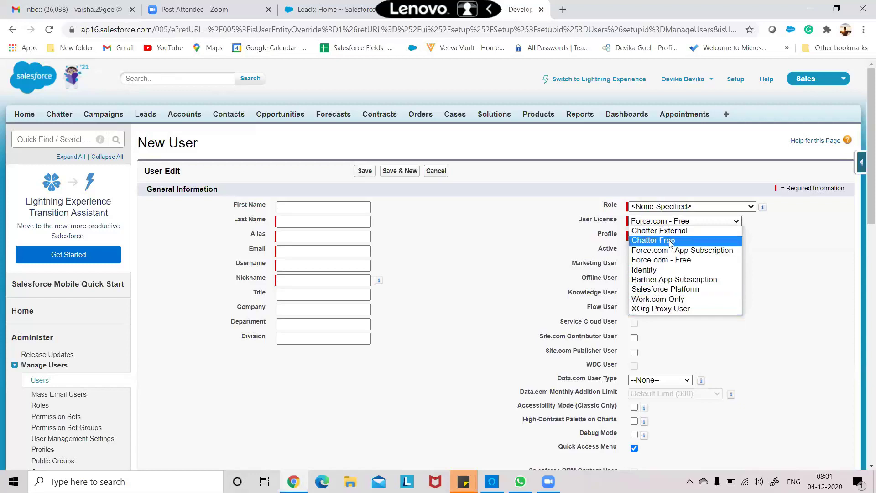
# Open login.salesforce.com in a separate new browser window
pyautogui.click(563, 9)
pyautogui.click(563, 9)
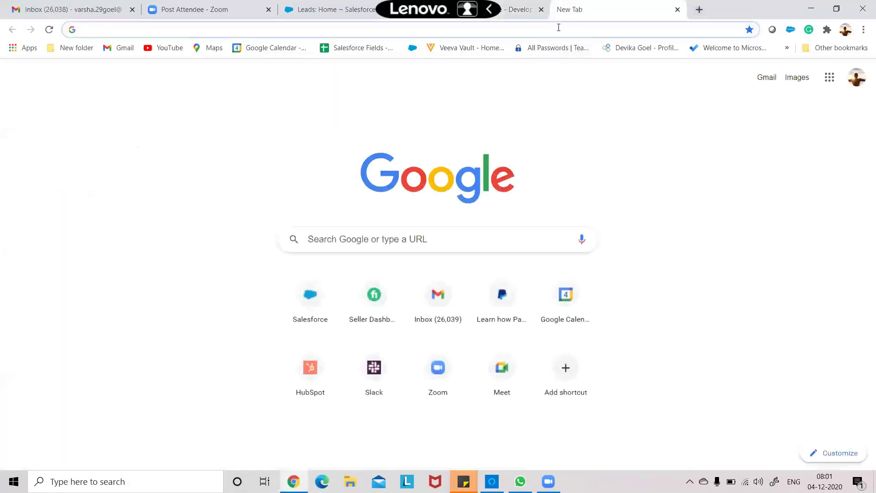
pyautogui.moveTo(577, 10); pyautogui.dragTo(575, 32)
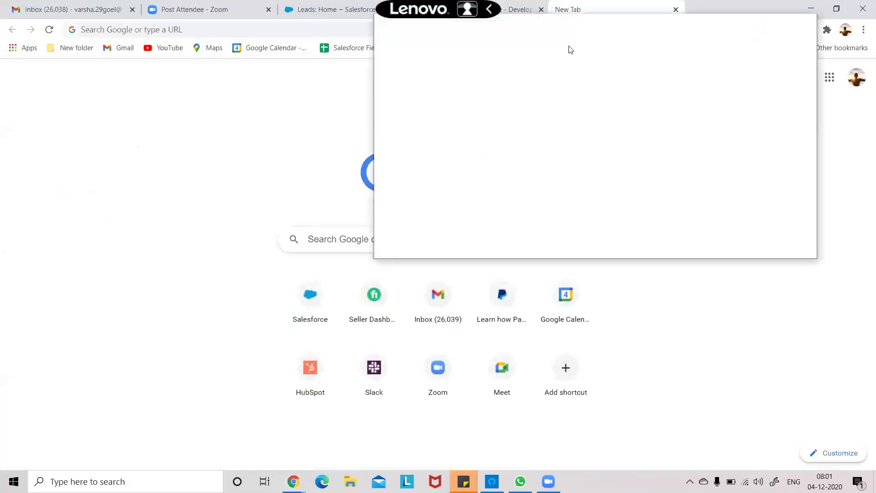
pyautogui.write('login.salesforce.com')
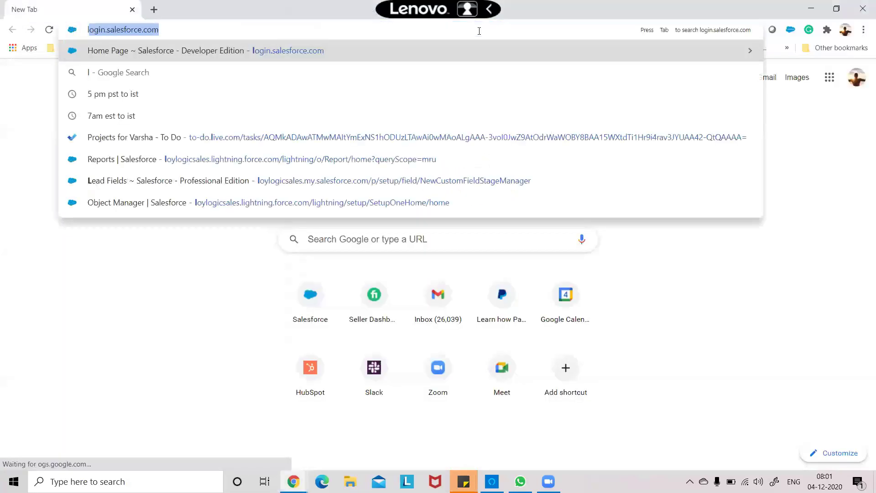
pyautogui.press('Return')
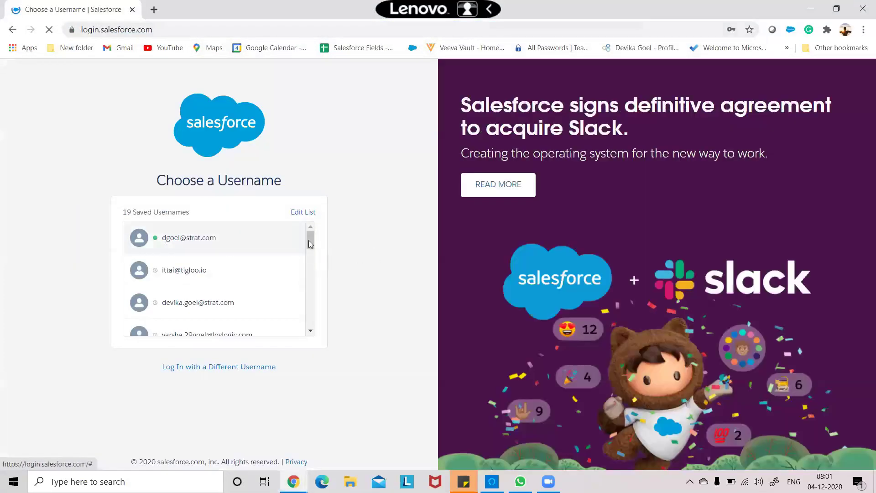
# Choose the saved Loylogic username and log in to its Salesforce org with the account password
pyautogui.moveTo(309, 243); pyautogui.dragTo(309, 256)
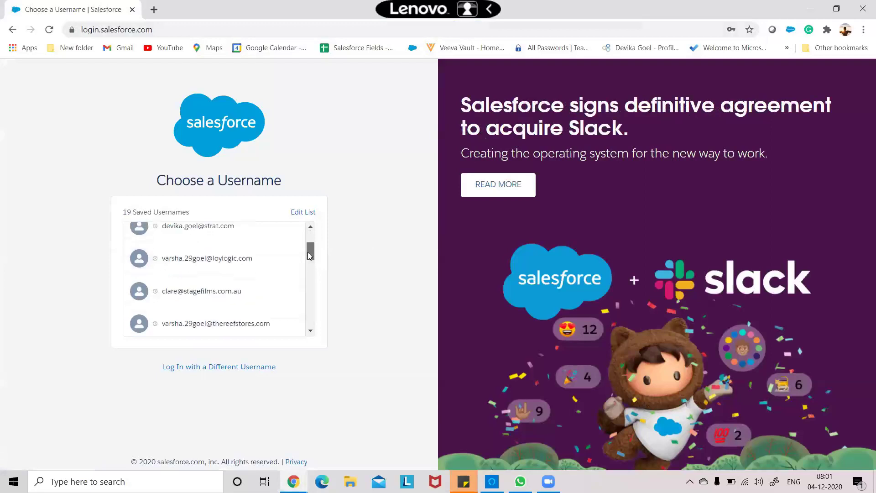
pyautogui.click(248, 260)
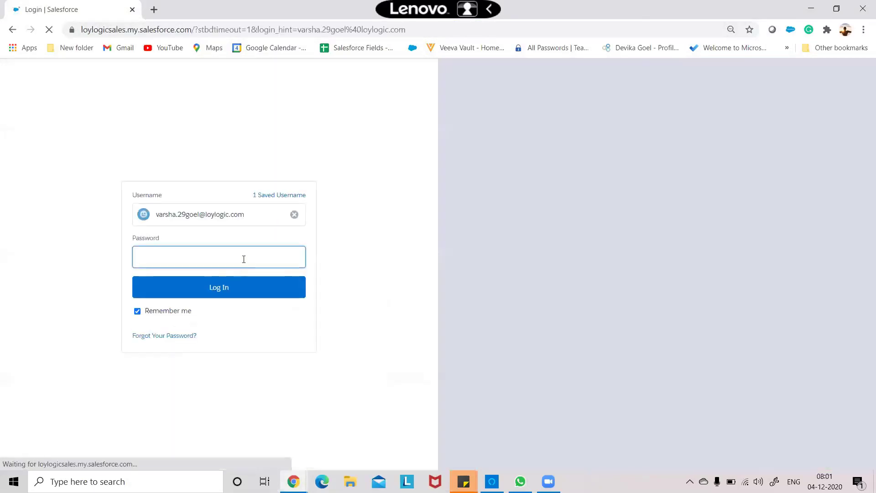
pyautogui.click(244, 259)
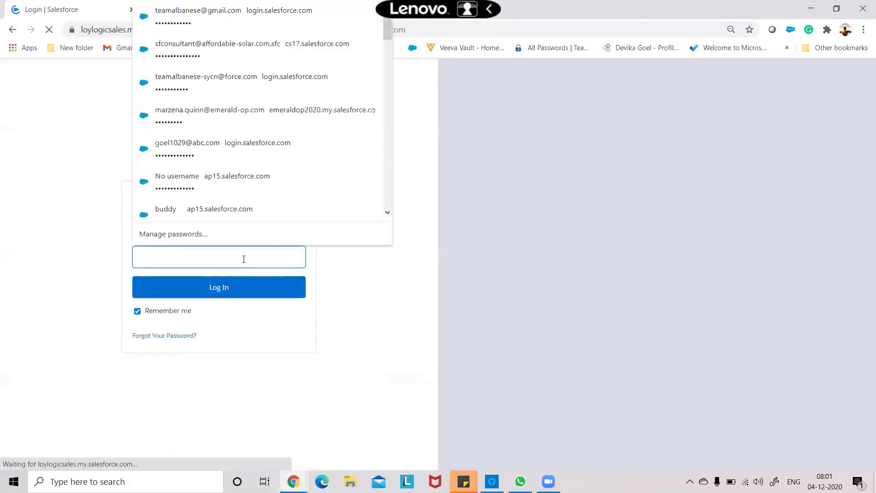
pyautogui.write('••••••••')
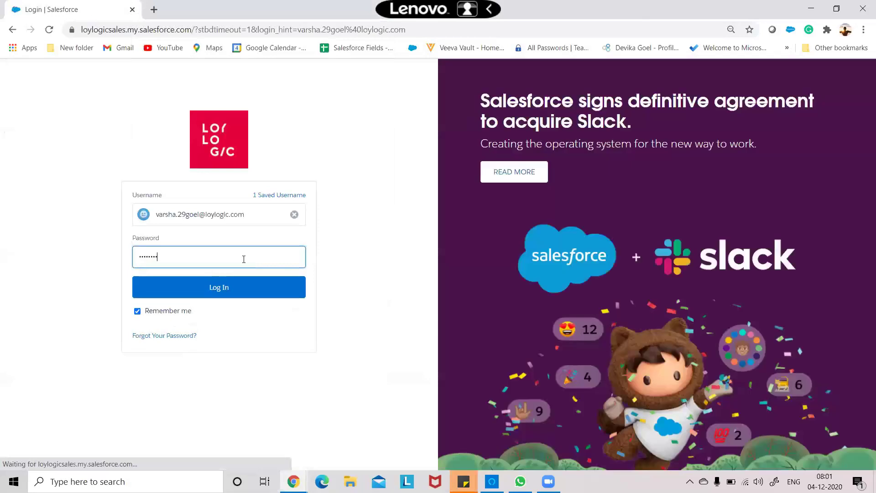
pyautogui.write('••••••')
pyautogui.press('Return')
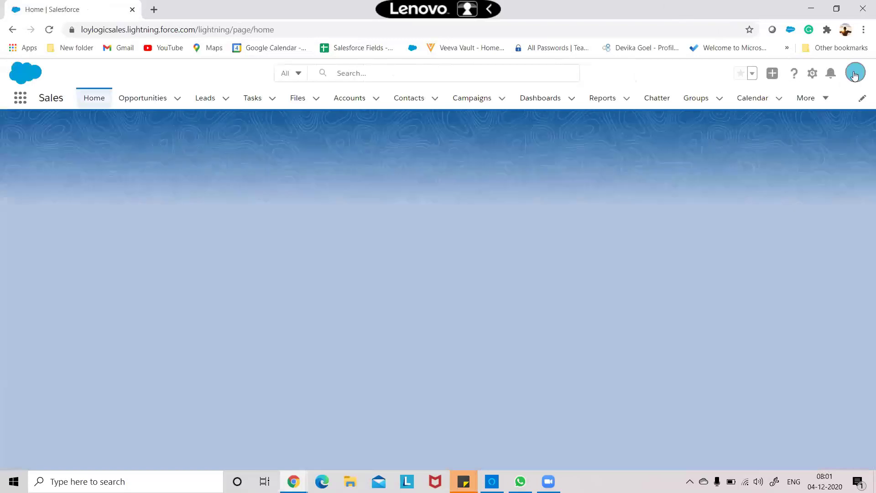
# Switch the Loylogic org from Lightning Experience to Salesforce Classic
pyautogui.click(854, 75)
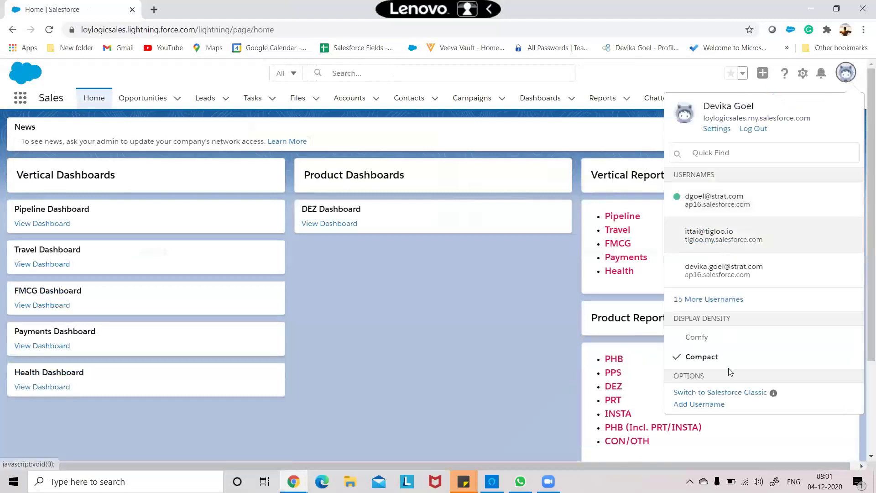
pyautogui.click(723, 391)
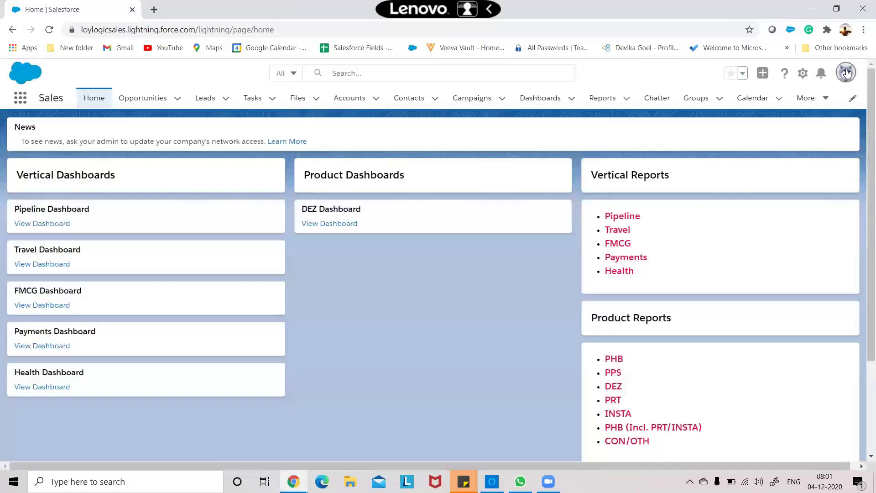
pyautogui.click(846, 73)
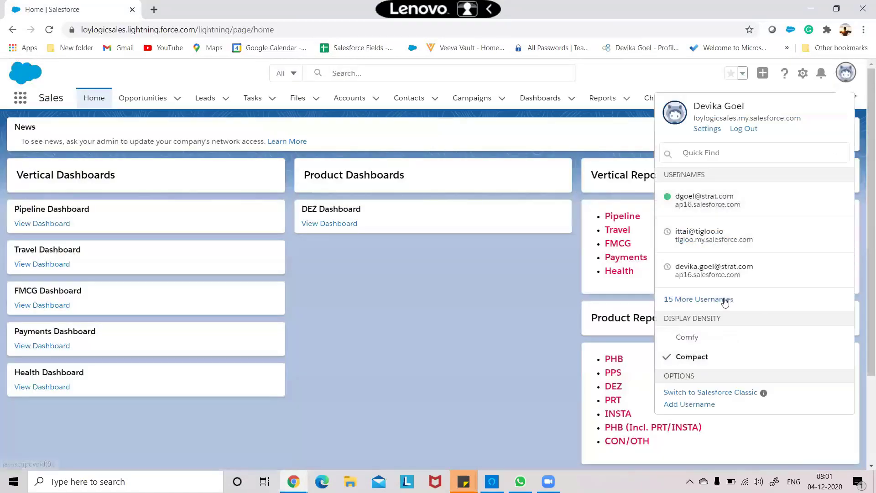
pyautogui.click(712, 393)
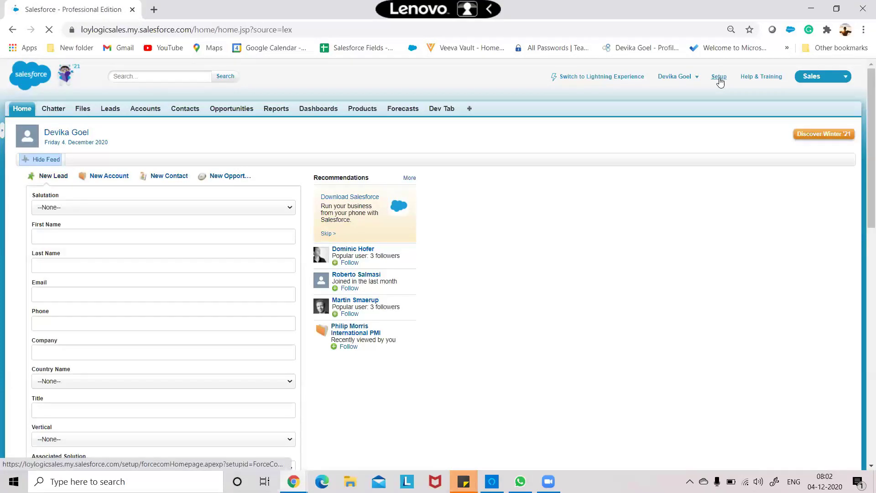
# Open the Loylogic org's setup, expand Manage Users and bring up the All Users list
pyautogui.click(719, 81)
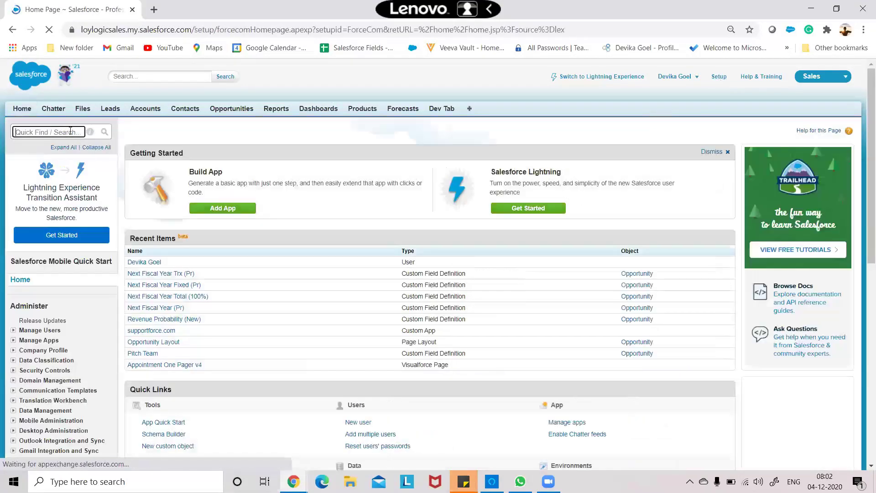
pyautogui.click(13, 330)
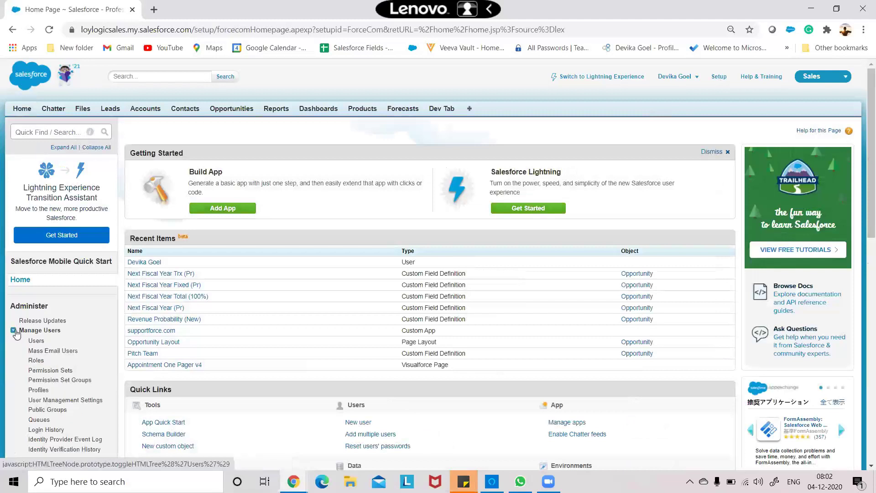
pyautogui.click(37, 342)
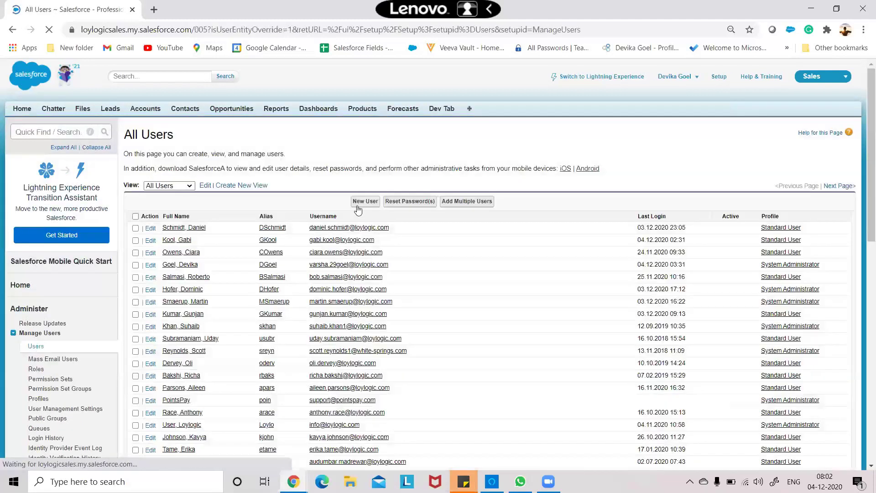
# Start a new user in the Loylogic org and compare its User License options with those in the developer org's New User form
pyautogui.click(365, 201)
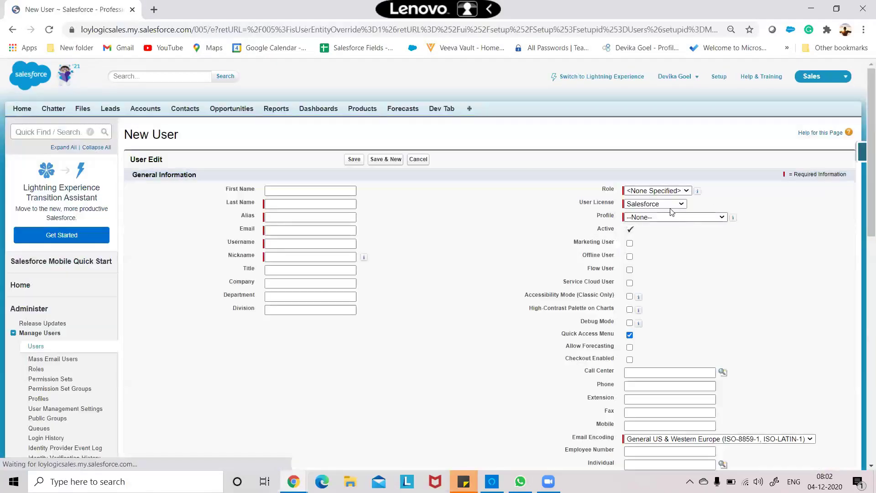
pyautogui.click(667, 204)
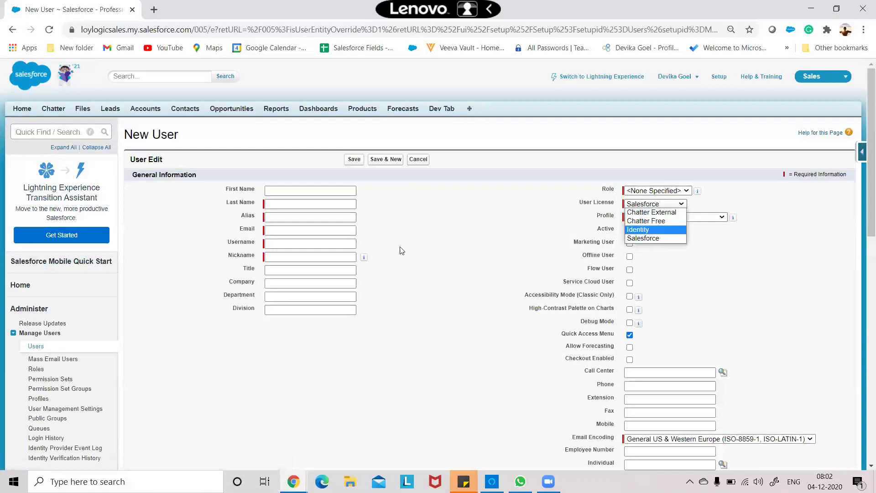
pyautogui.click(324, 490)
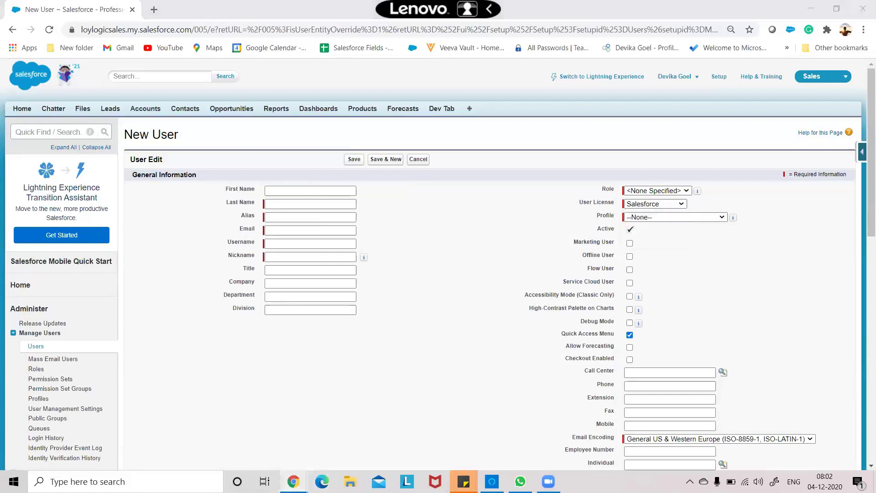
pyautogui.click(269, 437)
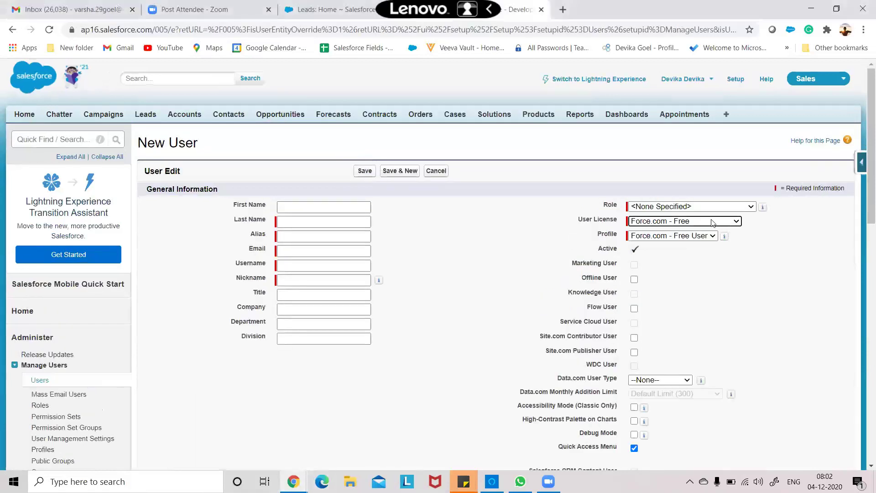
pyautogui.click(713, 223)
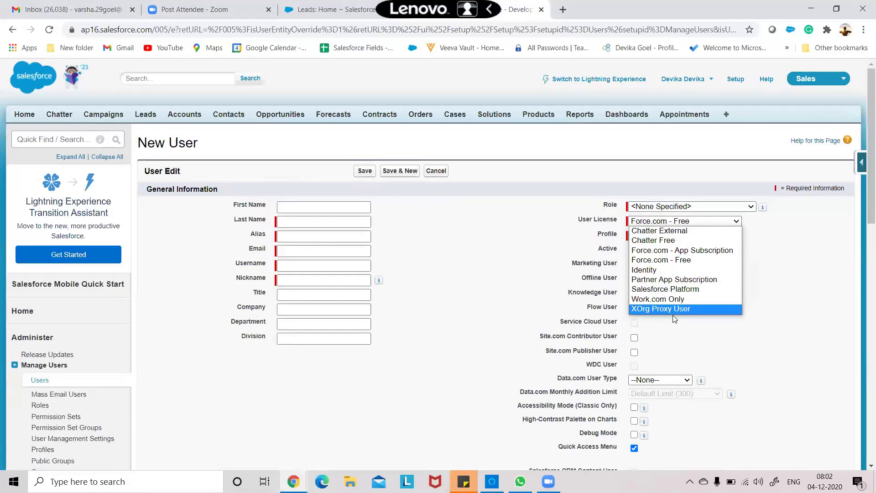
# Cancel the developer org's new user form, open the record of the user with the Western Sales Team role and review its related lists
pyautogui.click(437, 172)
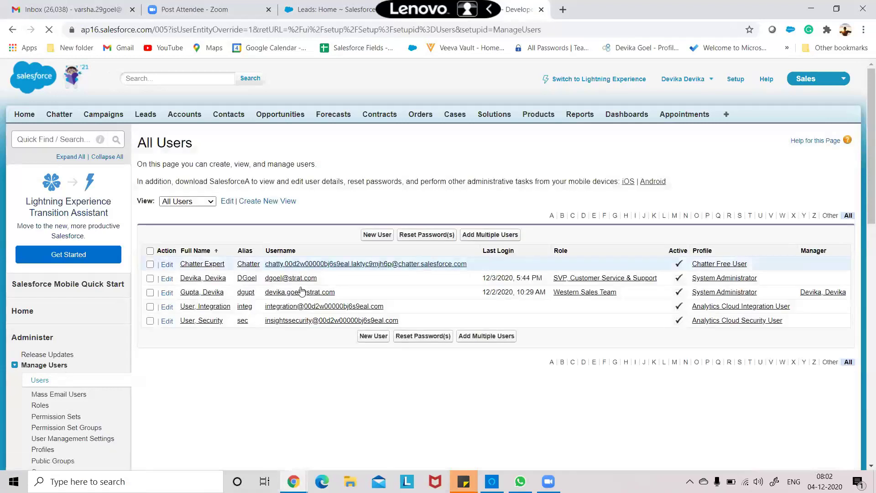
pyautogui.click(212, 293)
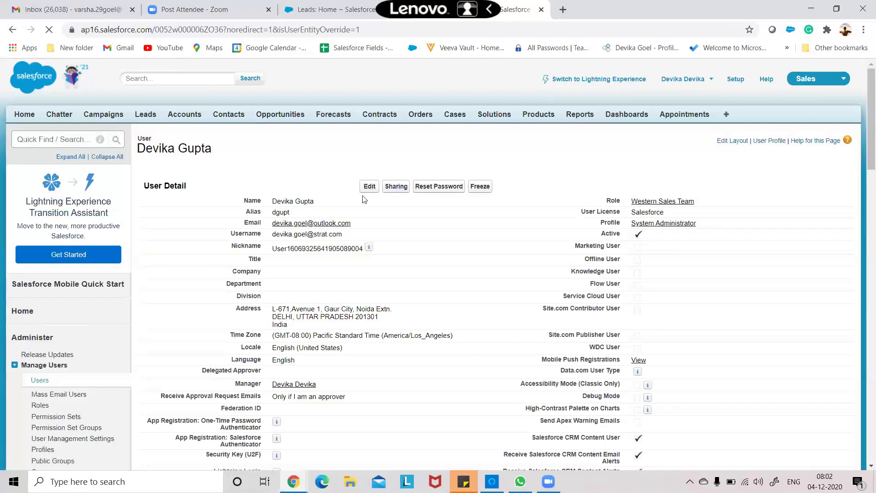
pyautogui.click(571, 222)
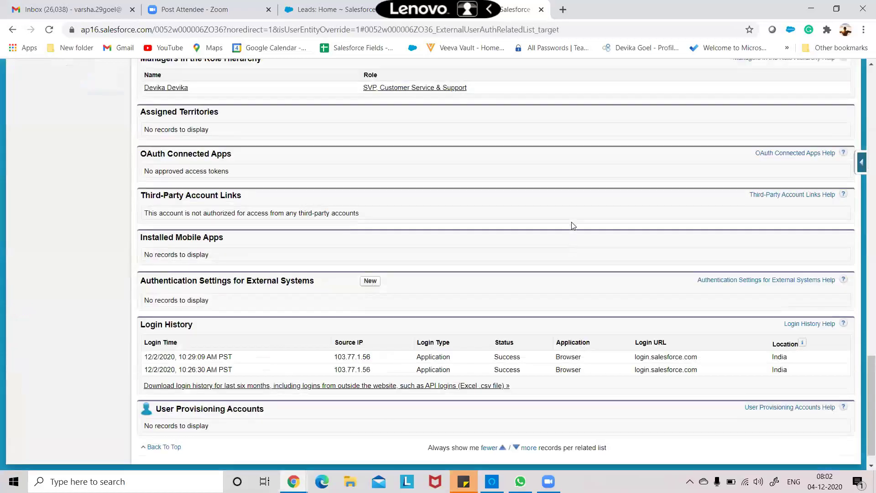
pyautogui.scroll(10, 572, 223)
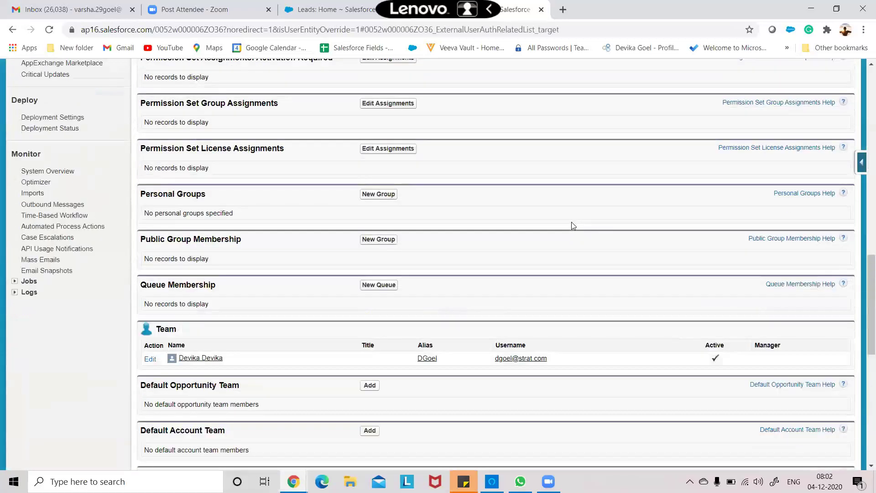
pyautogui.scroll(15, 571, 221)
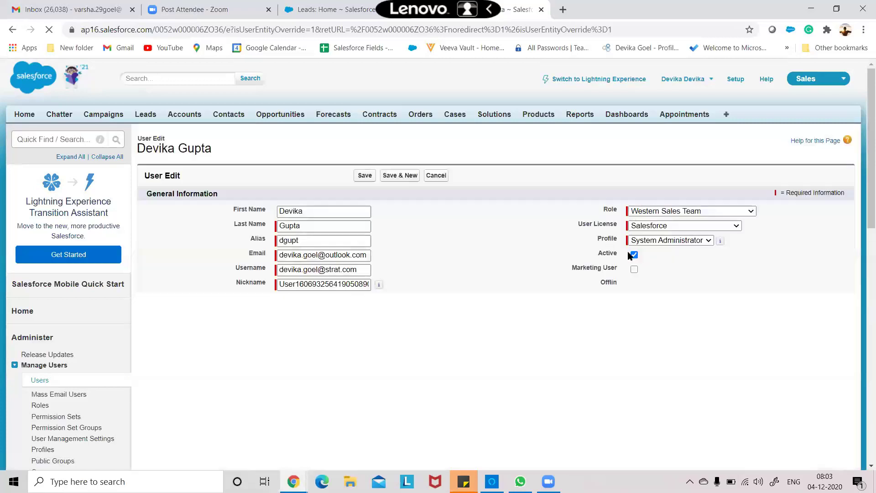
# Deactivate the Western Sales Team user and save, removing them from opportunity teams of open opportunities
pyautogui.click(634, 255)
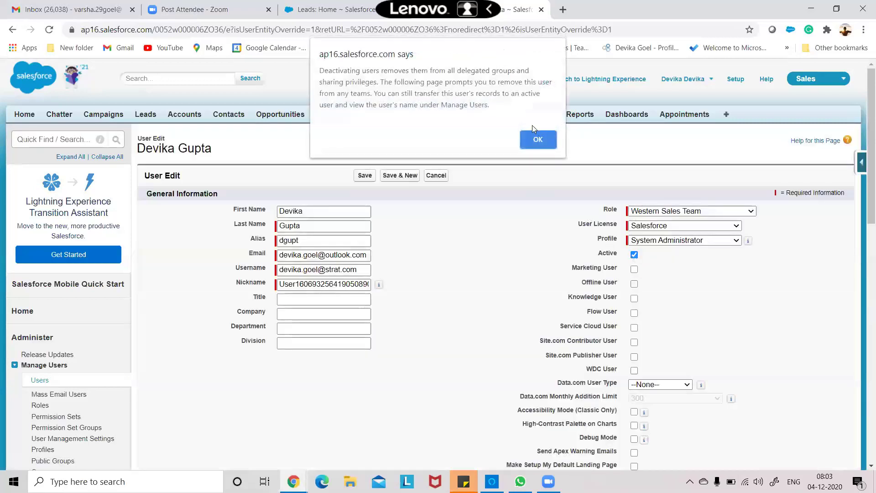
pyautogui.click(538, 139)
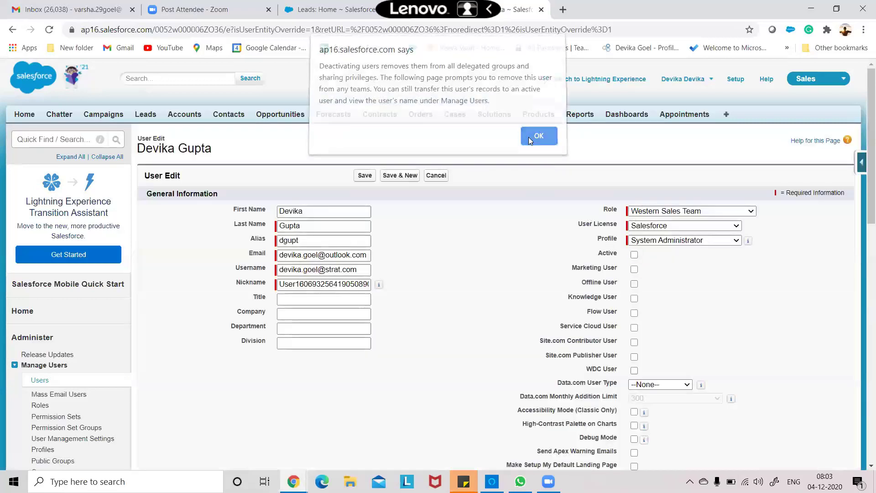
pyautogui.click(365, 176)
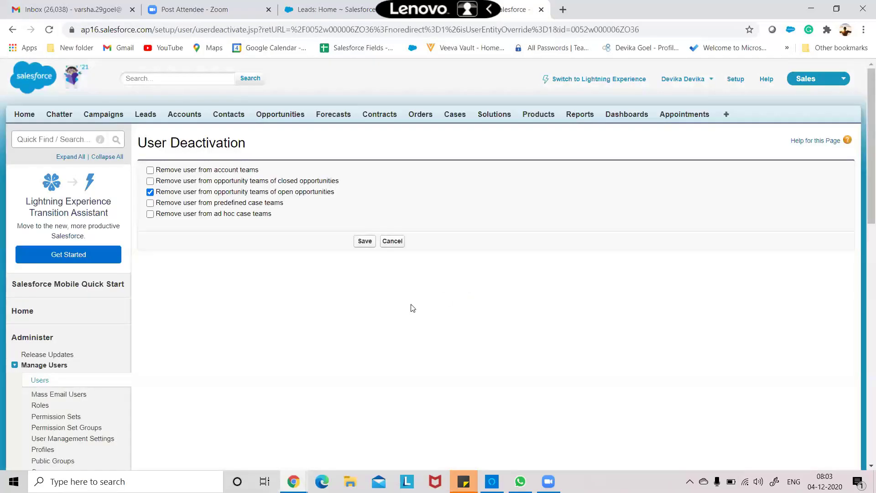
pyautogui.click(366, 241)
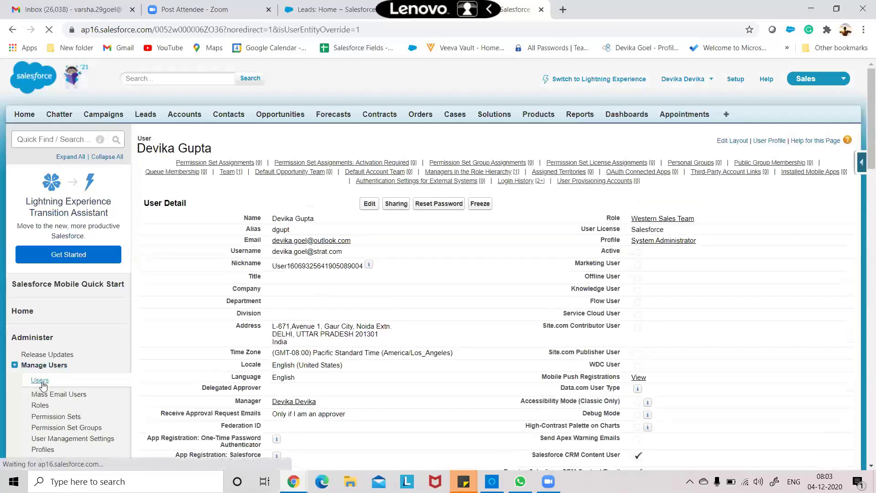
# Return to the All Users list, start a new user and review the User License options again
pyautogui.click(39, 380)
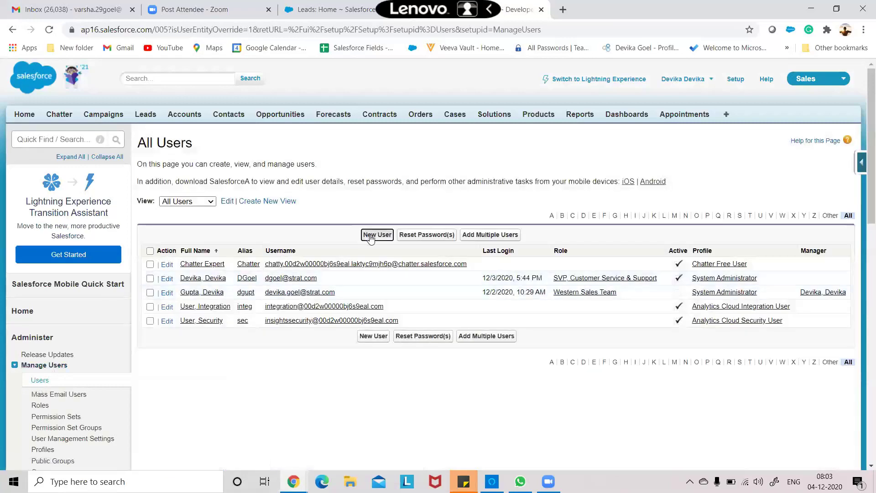
pyautogui.click(388, 339)
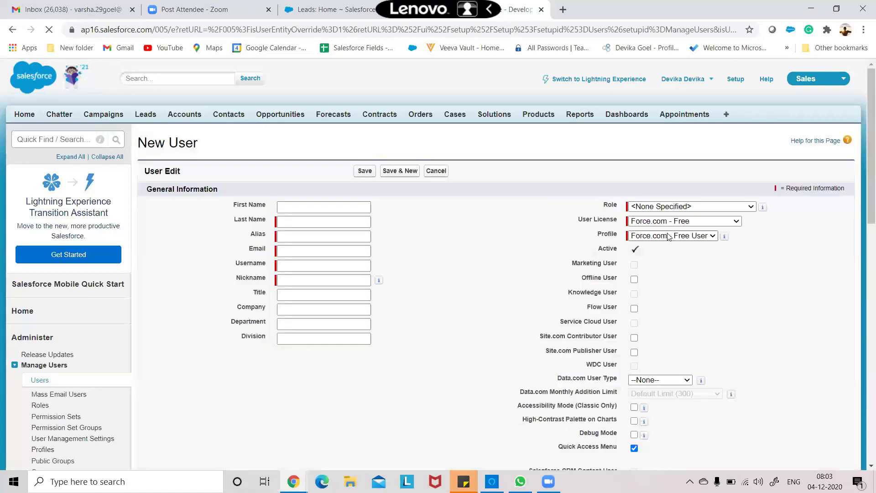
pyautogui.click(683, 224)
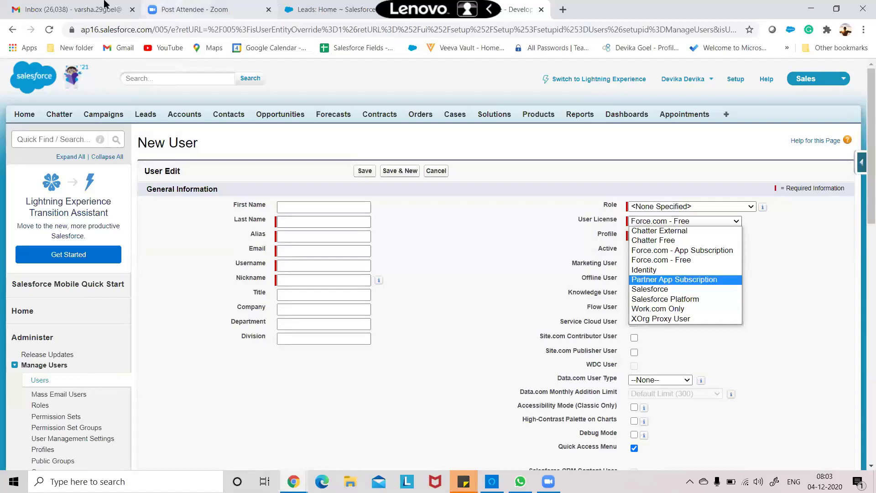
pyautogui.click(56, 139)
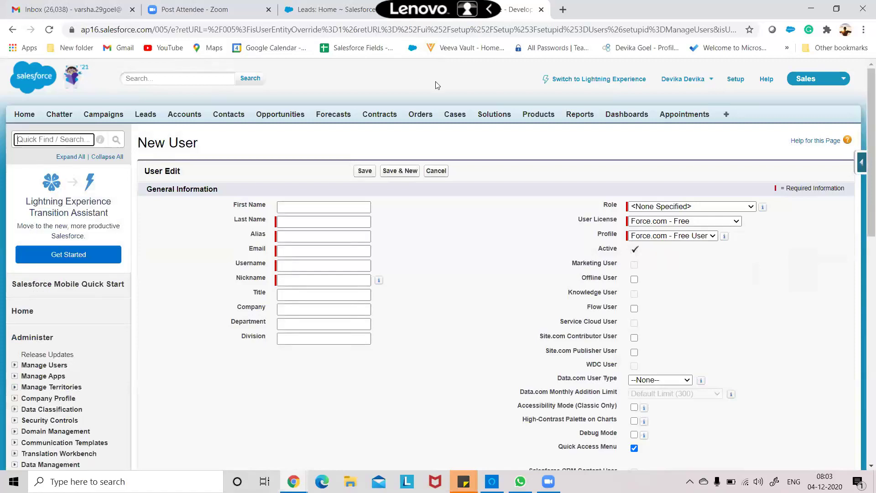
pyautogui.click(686, 222)
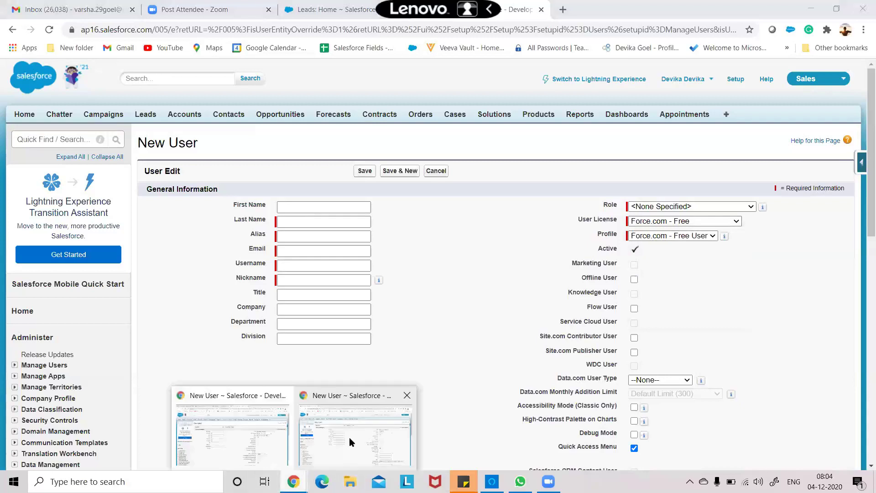
# Switch to the Loylogic org's New User form and check its User License options
pyautogui.click(349, 437)
pyautogui.click(682, 205)
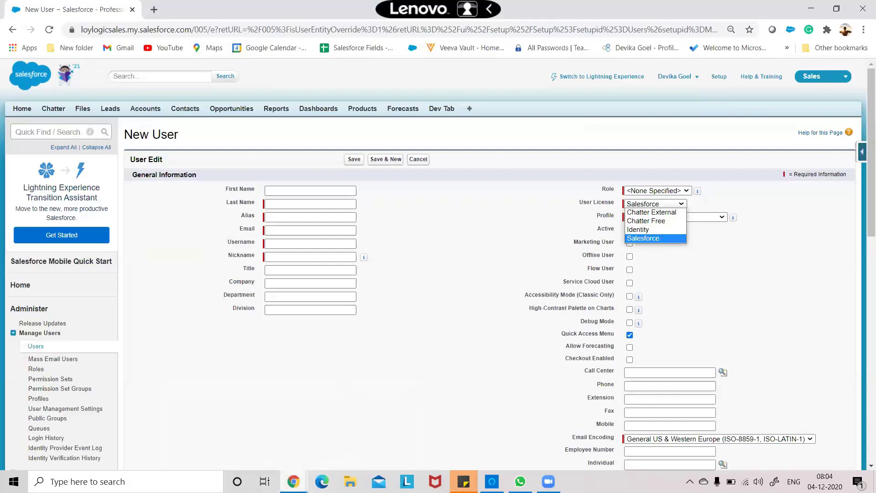
pyautogui.press('Escape')
# Switch back to the developer org and set the new user's license to Salesforce Platform
pyautogui.moveTo(293, 482)
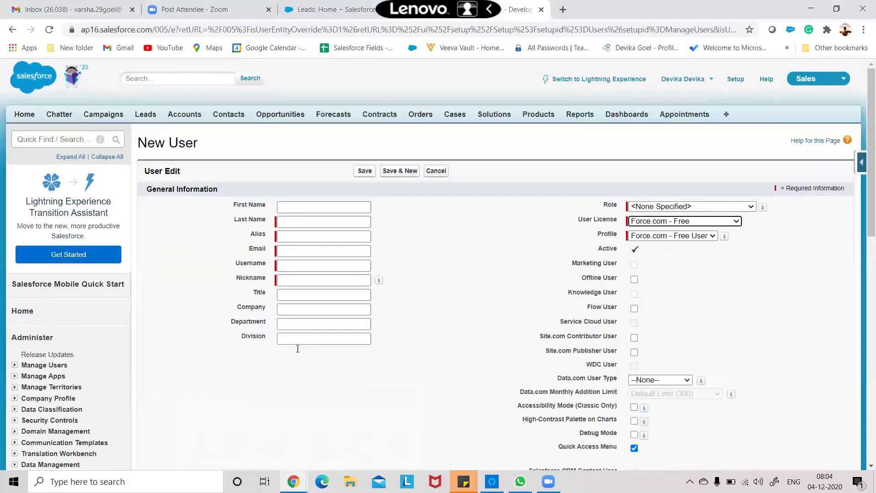
pyautogui.click(230, 438)
pyautogui.click(667, 221)
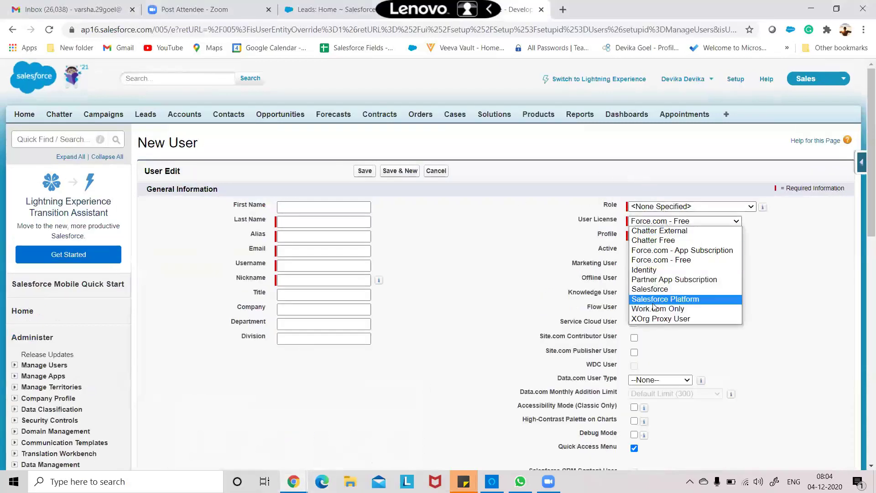
pyautogui.click(653, 303)
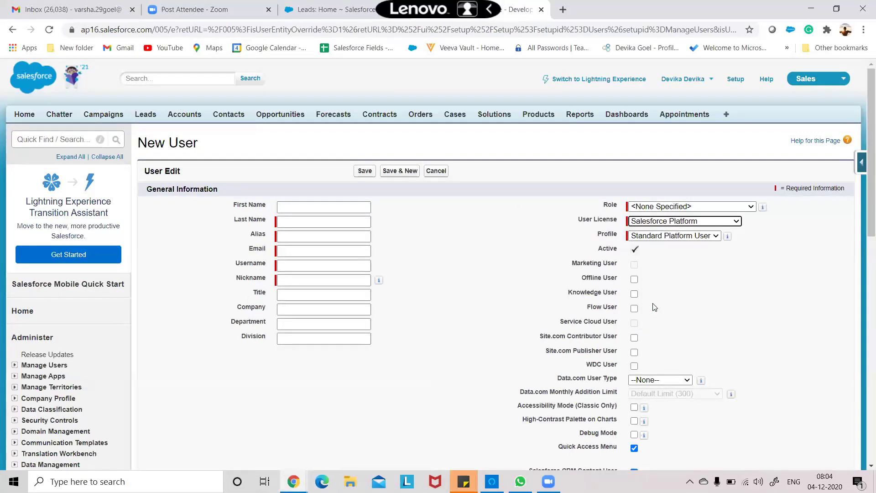
# Look through the developer org's User License options again, keeping Salesforce Platform selected
pyautogui.click(677, 221)
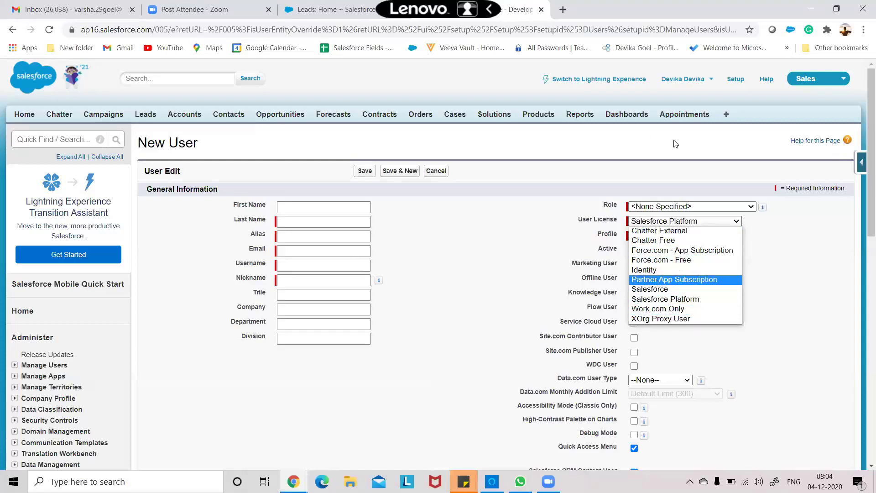
pyautogui.click(681, 300)
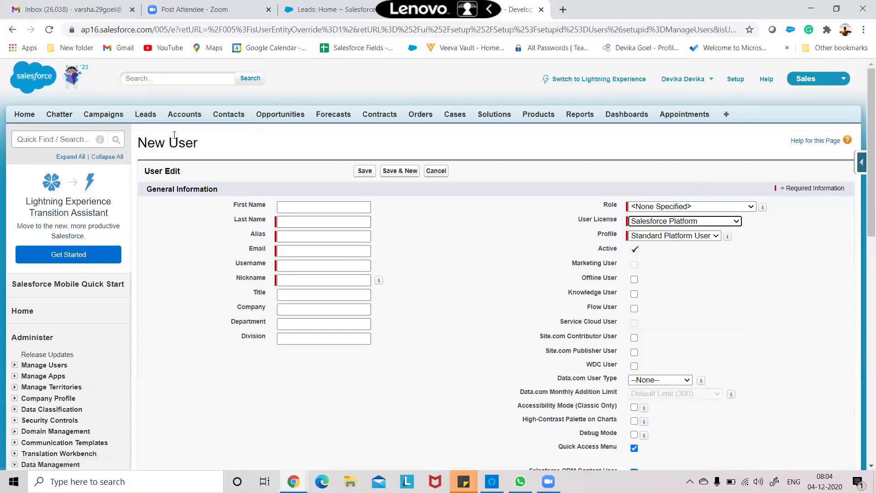
pyautogui.click(679, 221)
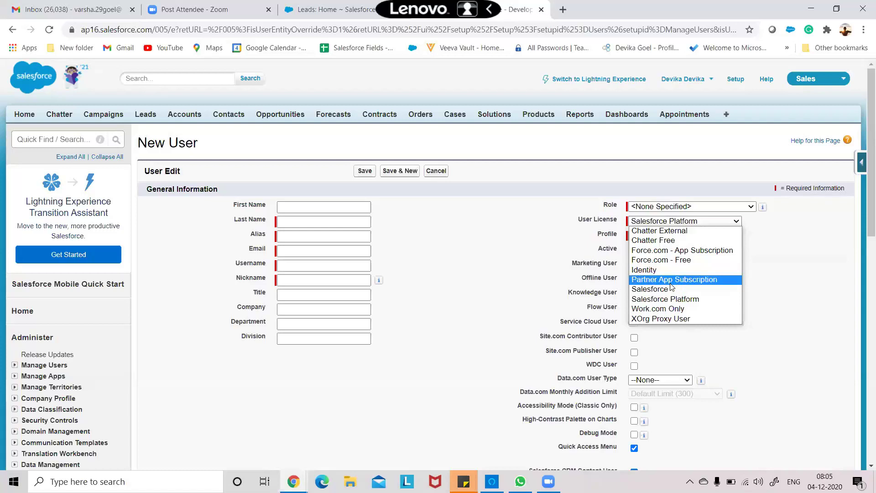
pyautogui.click(474, 268)
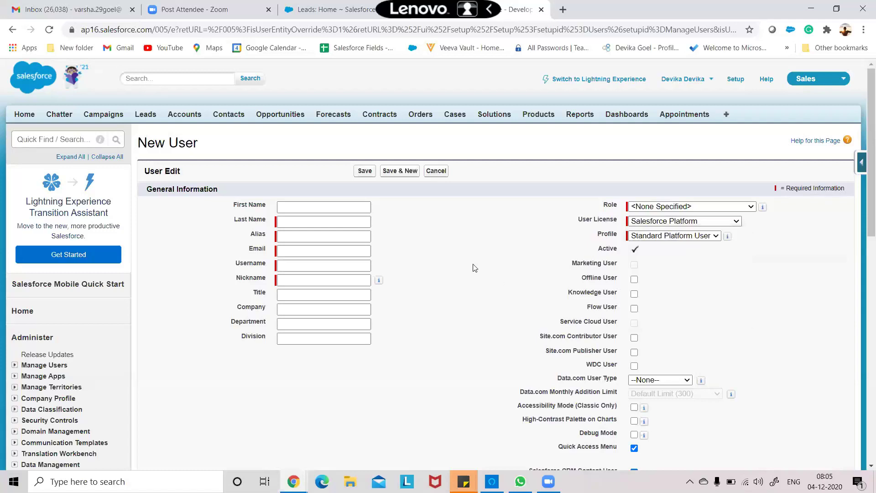
# Find the developer org's Company Information page through a setup search for "compan" and examine its User Licenses section
pyautogui.click(86, 140)
pyautogui.write('compa')
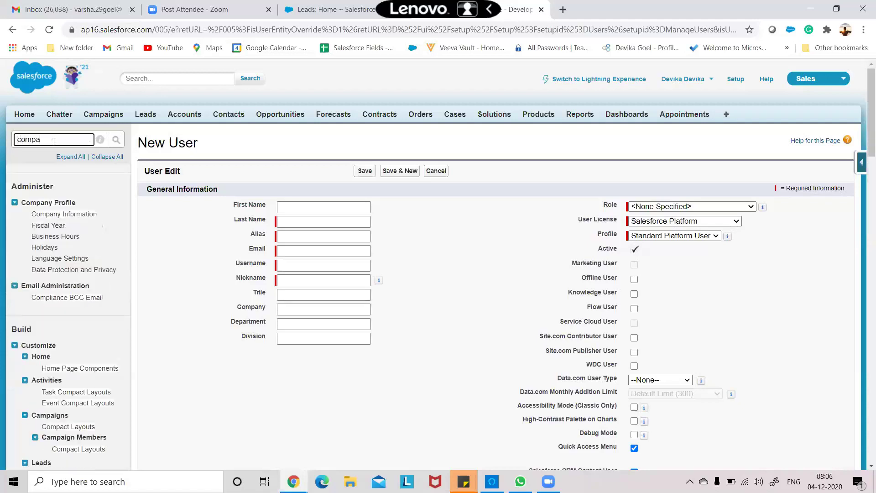
pyautogui.write('n')
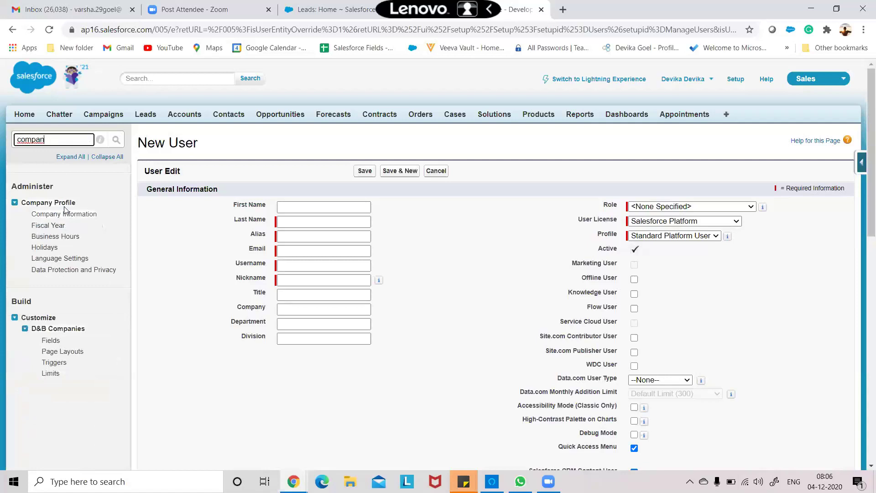
pyautogui.click(59, 216)
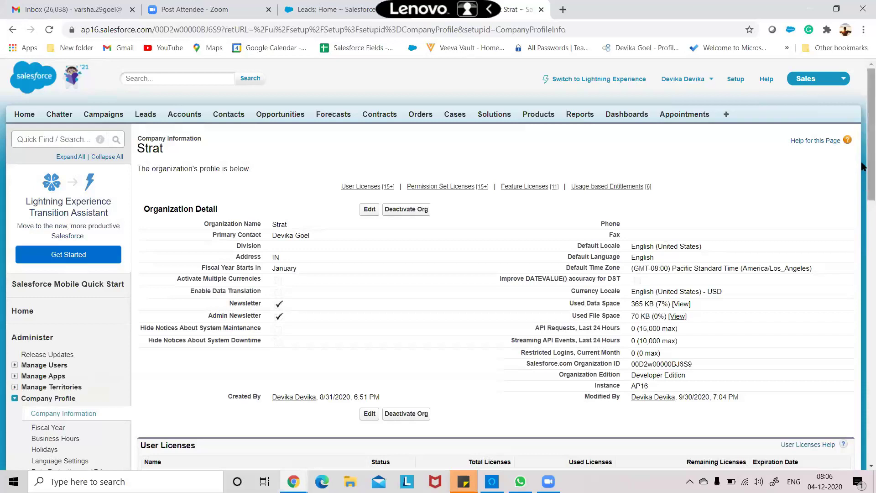
pyautogui.moveTo(862, 170); pyautogui.dragTo(863, 196)
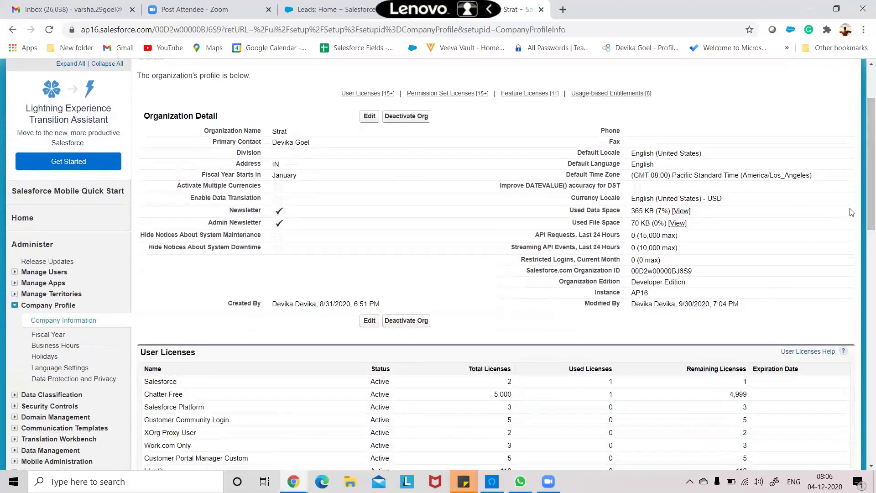
pyautogui.scroll(-1, 154, 351)
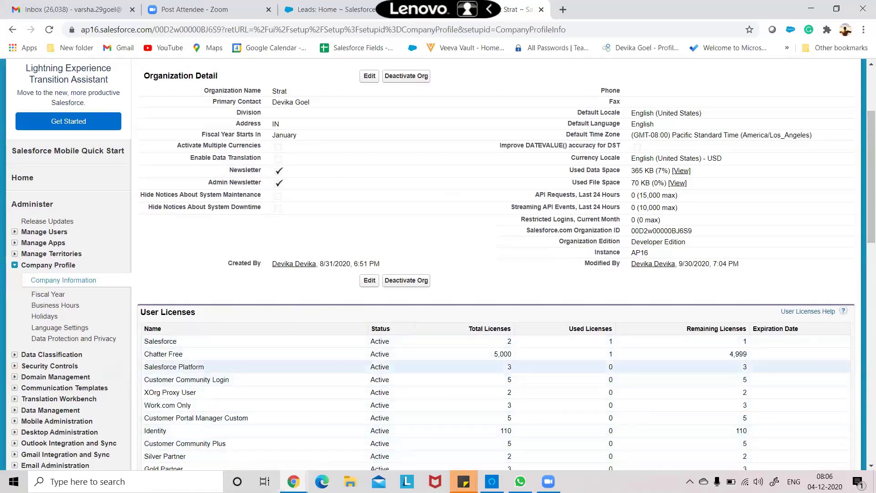
# Switch to the Loylogic org, search its setup for "company" and open the Company Information page
pyautogui.moveTo(293, 481)
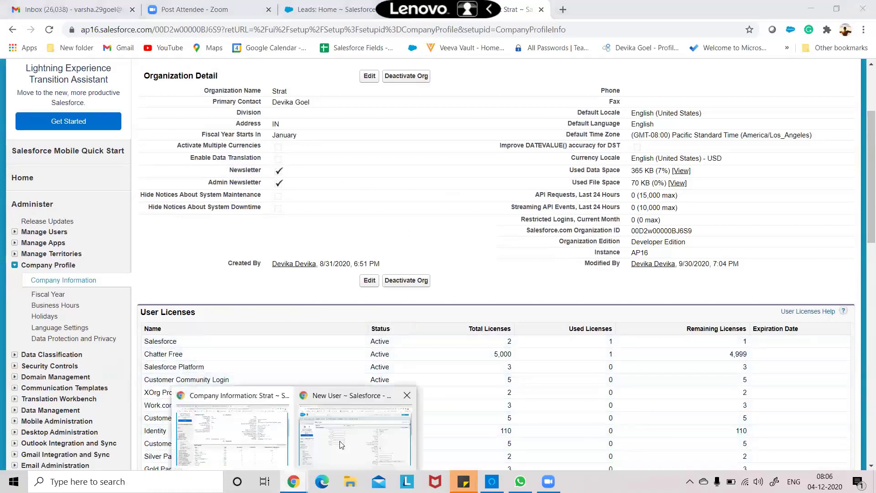
pyautogui.click(342, 445)
pyautogui.write('company')
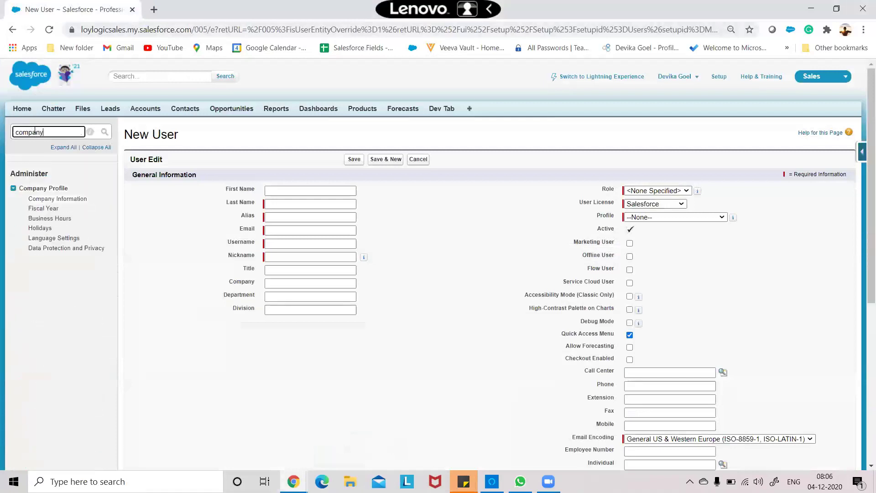
pyautogui.click(62, 201)
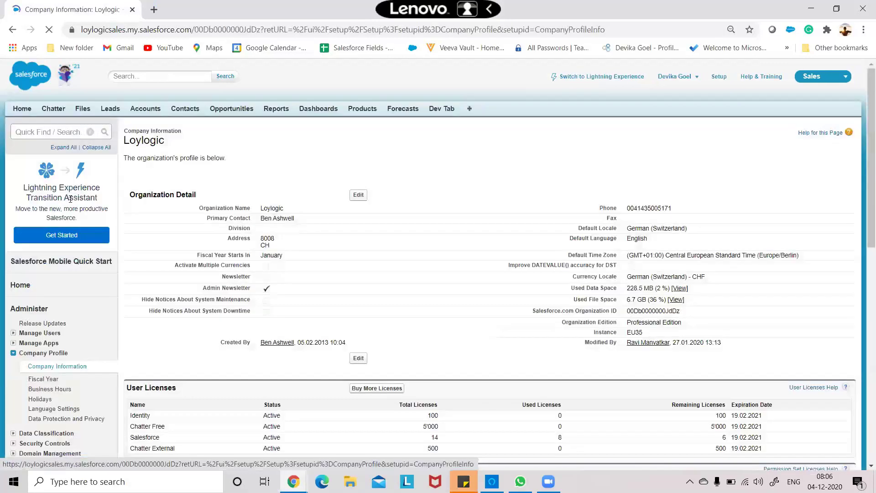
# Examine the total, used and remaining counts for the Salesforce license in the Loylogic org's User Licenses table
pyautogui.scroll(-2, 221, 281)
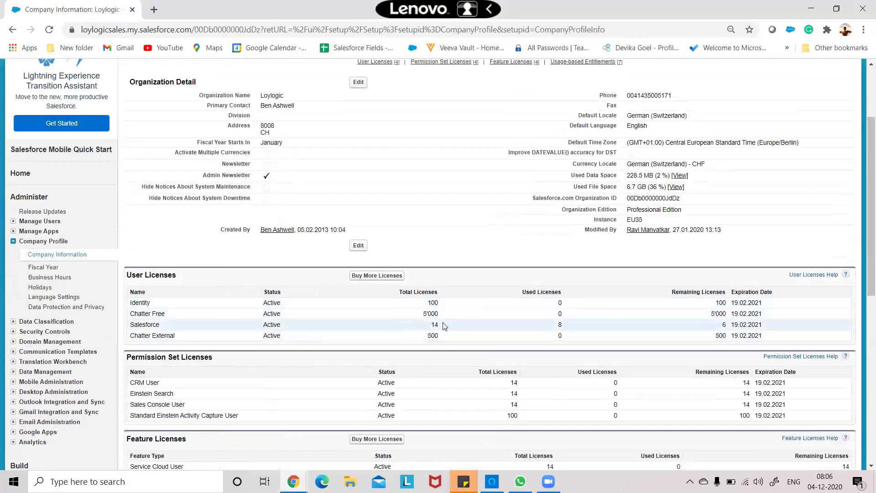
pyautogui.moveTo(421, 322); pyautogui.dragTo(557, 320)
pyautogui.click(571, 331)
pyautogui.doubleClick(723, 325)
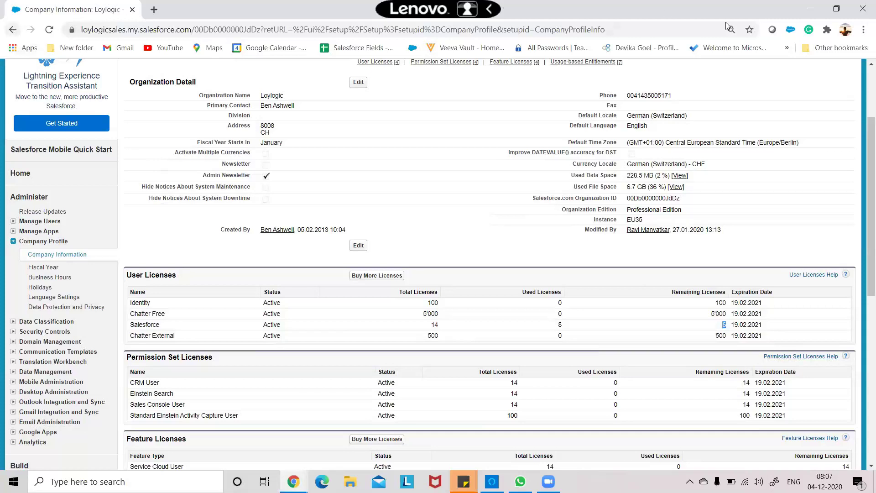
# Close the Loylogic window and review the User Licenses on the developer org's Company Information page
pyautogui.click(862, 12)
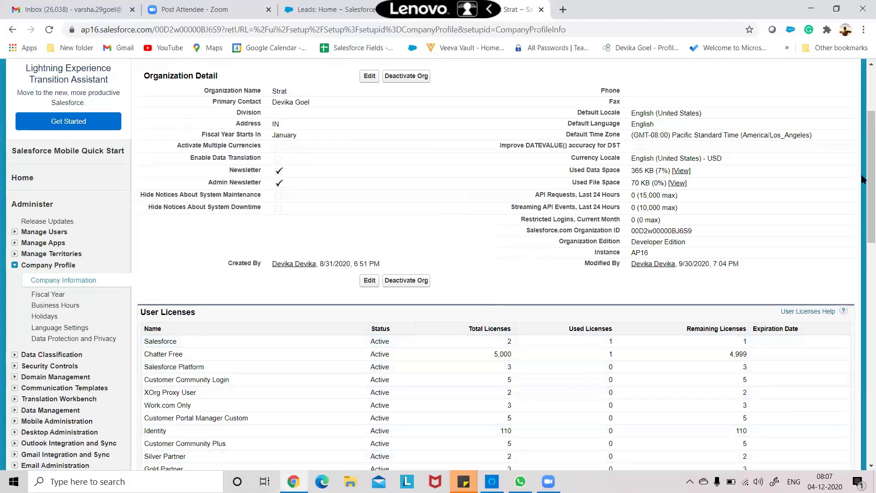
pyautogui.scroll(-4, 864, 205)
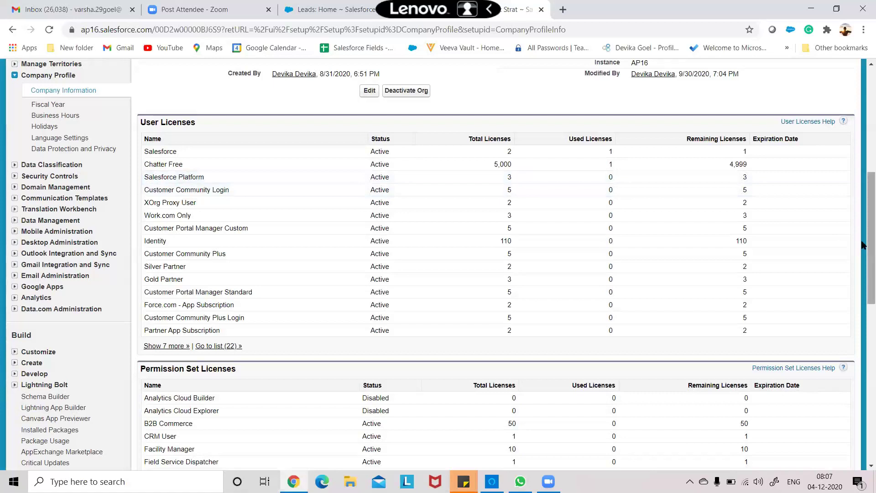
pyautogui.scroll(5, 862, 245)
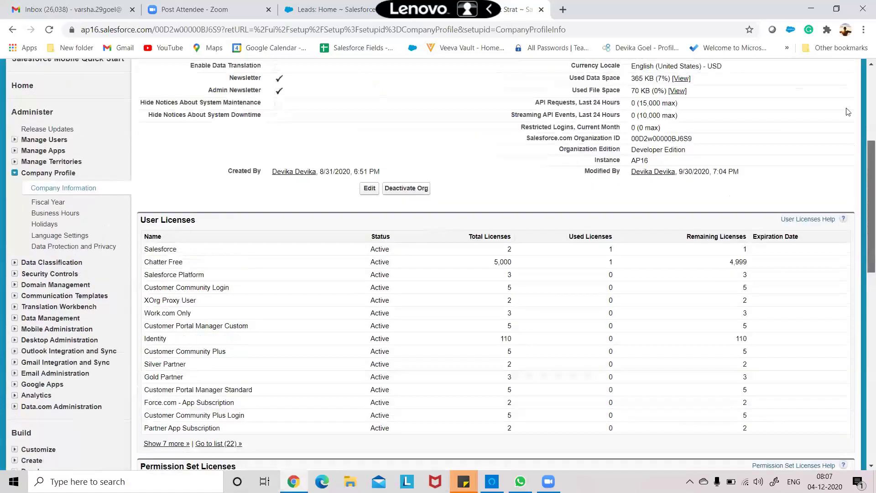
pyautogui.scroll(1, 848, 112)
pyautogui.scroll(1, 848, 112)
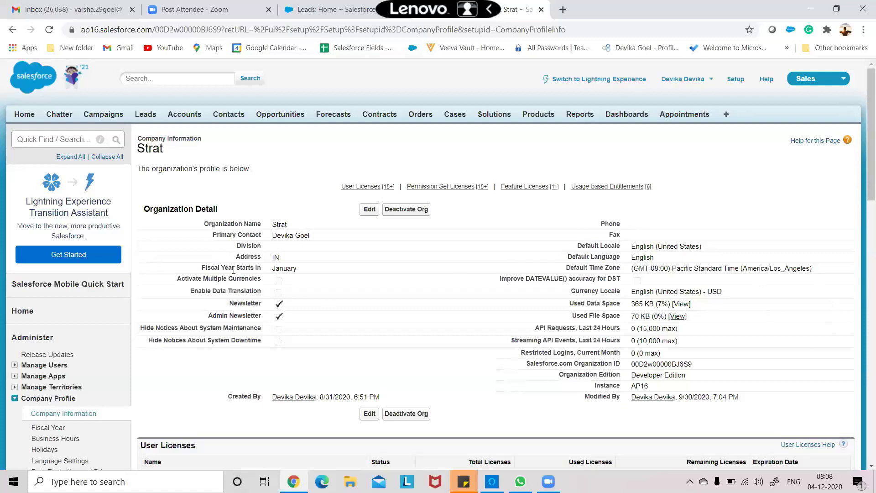
# Start a new user from the developer org's Users list and set its User License to Salesforce
pyautogui.click(14, 366)
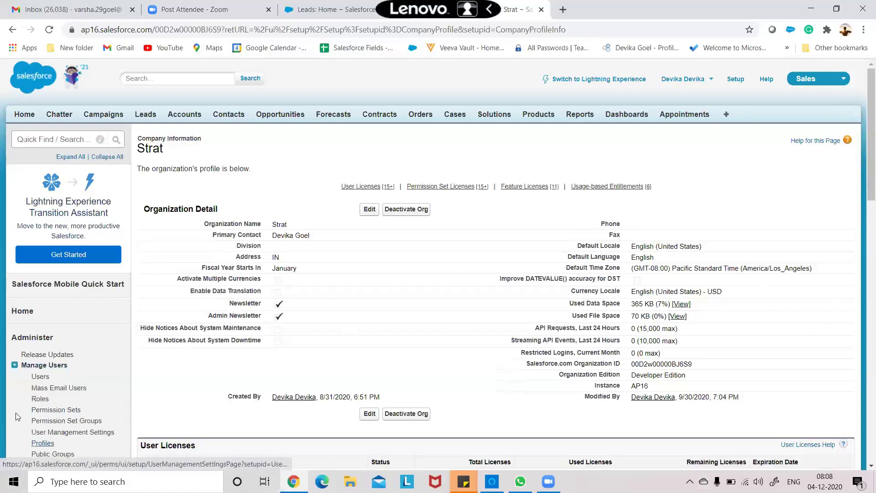
pyautogui.click(40, 377)
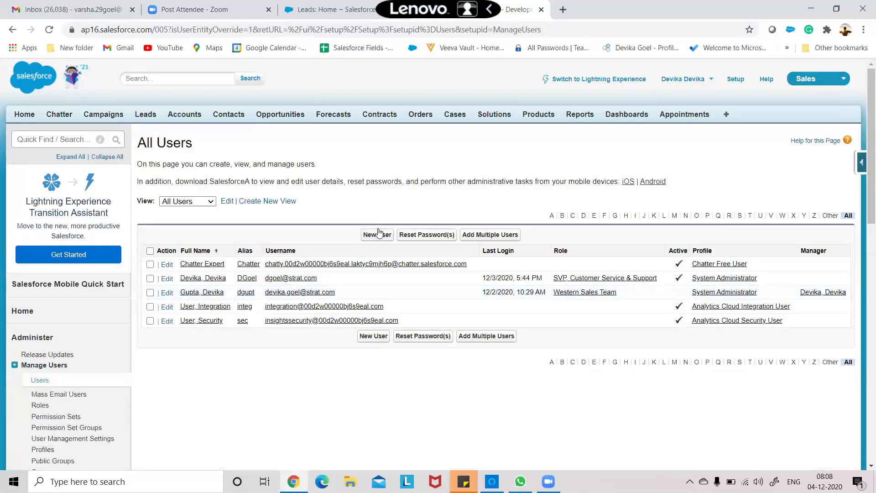
pyautogui.click(378, 234)
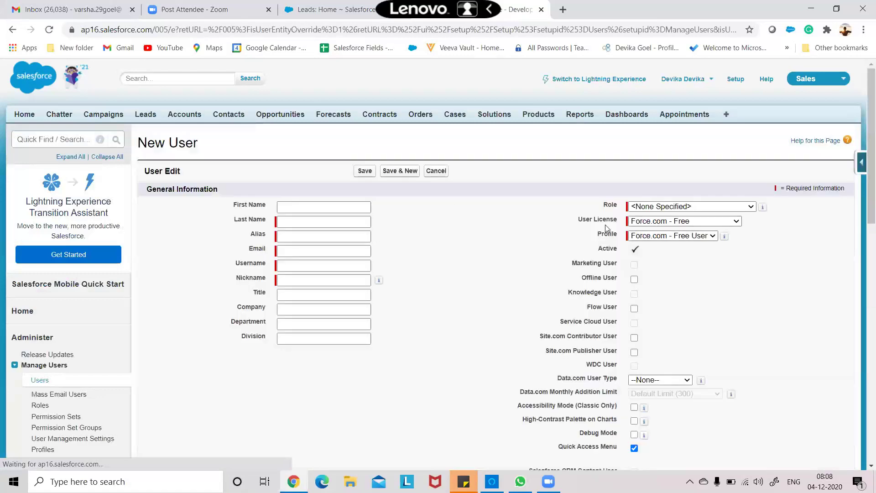
pyautogui.click(670, 222)
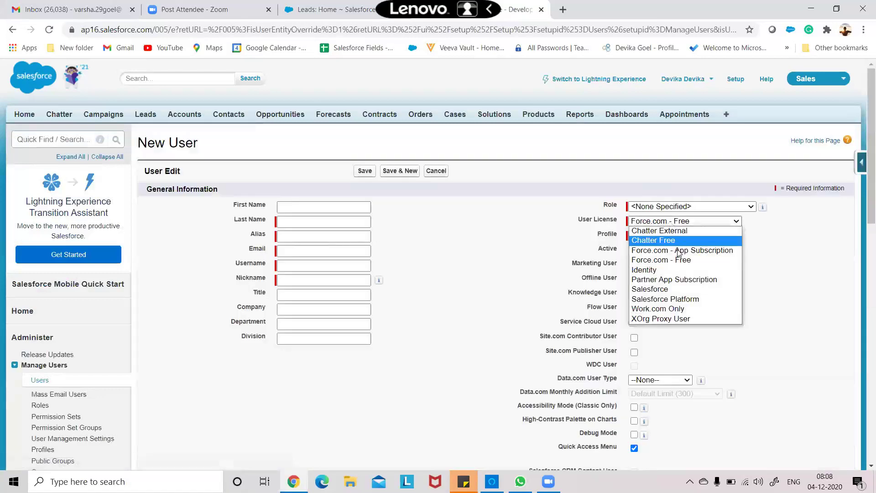
pyautogui.click(668, 289)
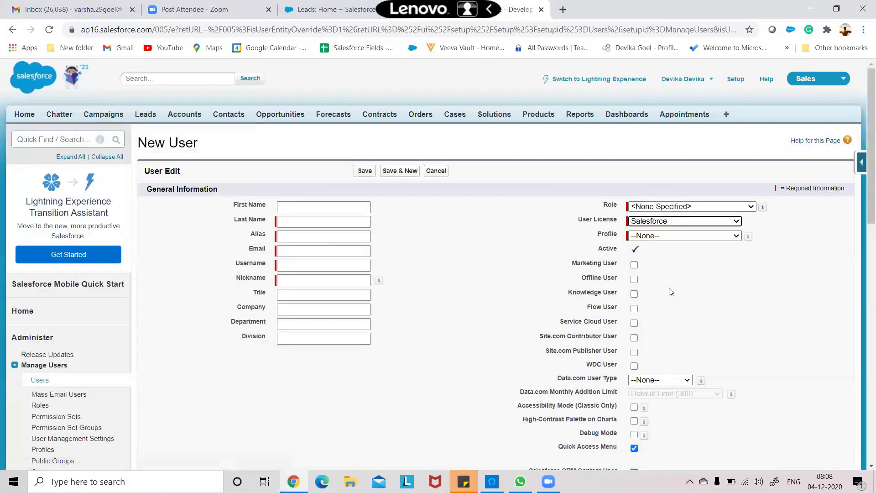
# Set the new user's Profile to Sales
pyautogui.click(658, 236)
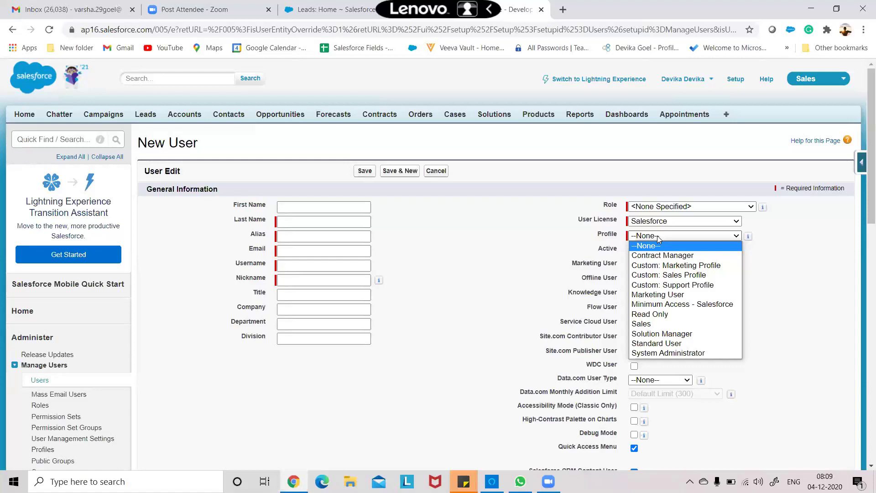
pyautogui.click(673, 325)
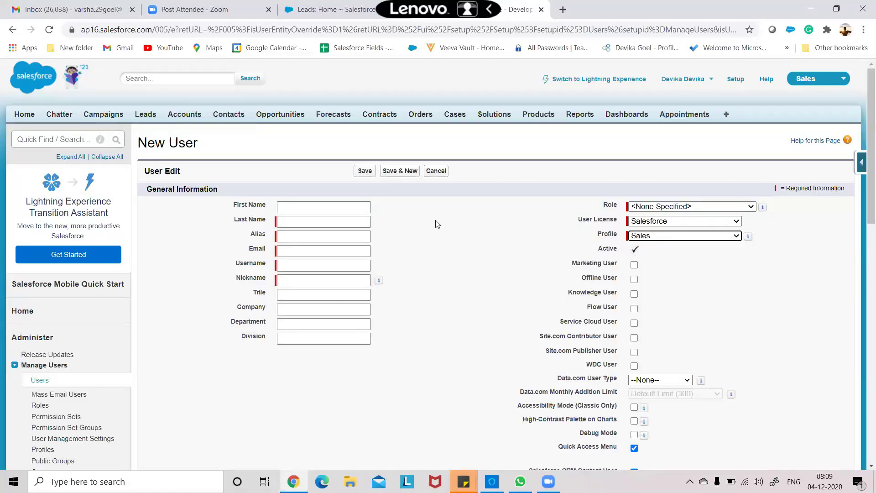
pyautogui.click(465, 262)
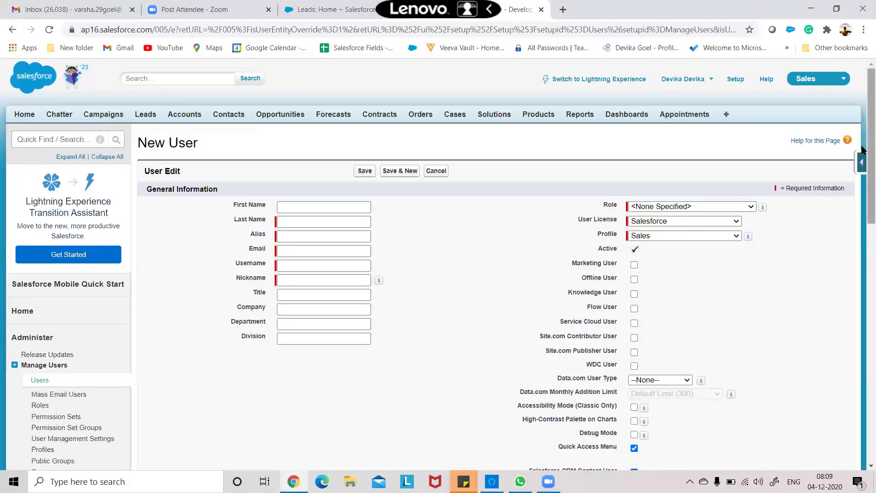
# Enable the Marketing User, Offline User, Knowledge User, Flow User and Service Cloud User options for the new user
pyautogui.moveTo(868, 147); pyautogui.dragTo(857, 172)
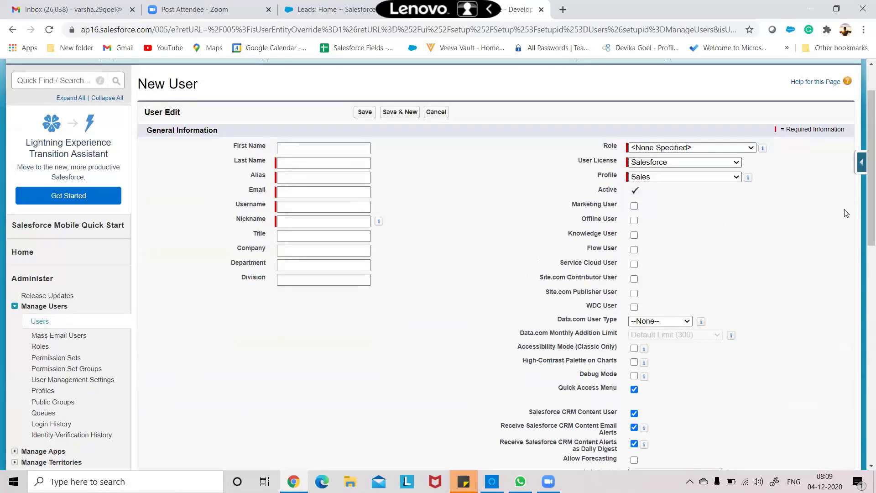
pyautogui.scroll(-4, 863, 221)
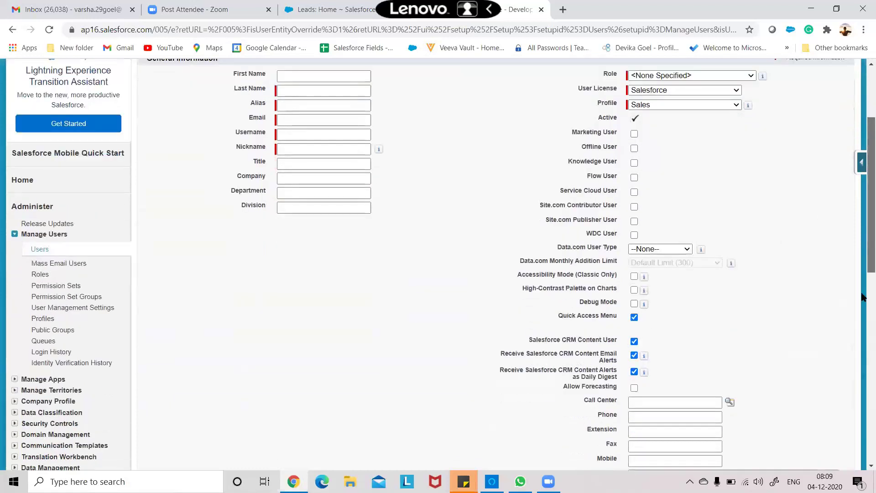
pyautogui.scroll(3, 864, 236)
pyautogui.scroll(1, 864, 237)
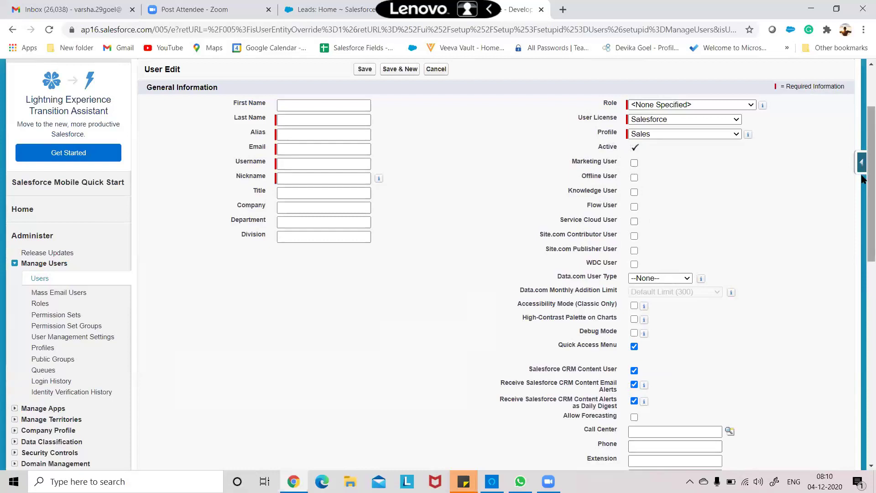
pyautogui.scroll(3, 864, 144)
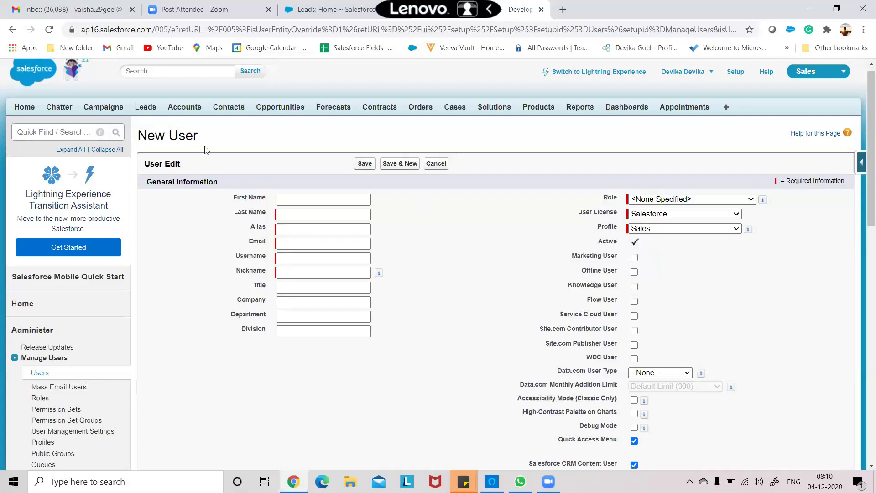
pyautogui.click(634, 258)
pyautogui.click(634, 274)
pyautogui.click(719, 264)
pyautogui.click(634, 286)
pyautogui.click(634, 302)
pyautogui.click(816, 81)
pyautogui.click(634, 315)
pyautogui.click(818, 70)
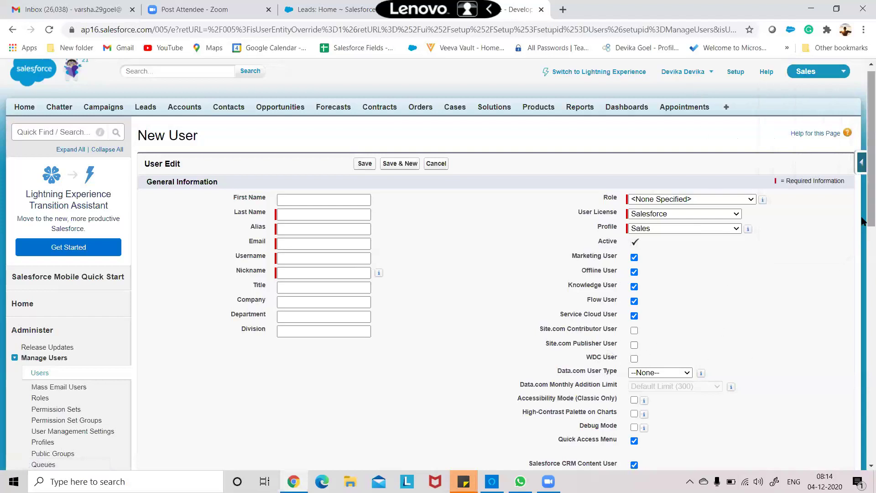
# Try switching Accessibility Mode (Classic Only) on for the new user and switch it off again
pyautogui.moveTo(862, 221); pyautogui.dragTo(862, 276)
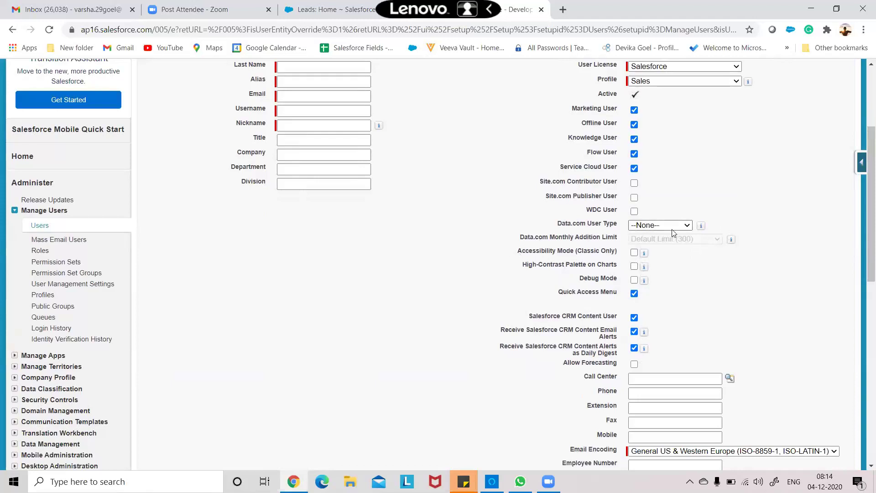
pyautogui.click(633, 253)
pyautogui.click(634, 253)
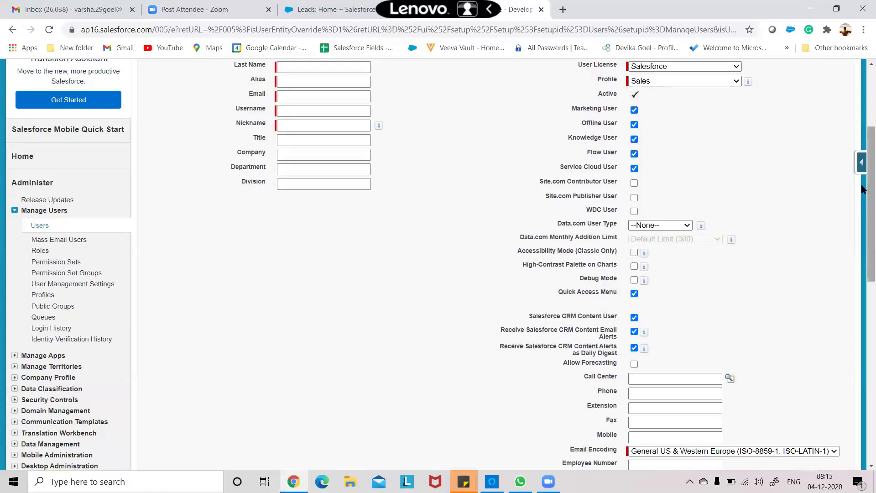
pyautogui.rightClick(864, 241)
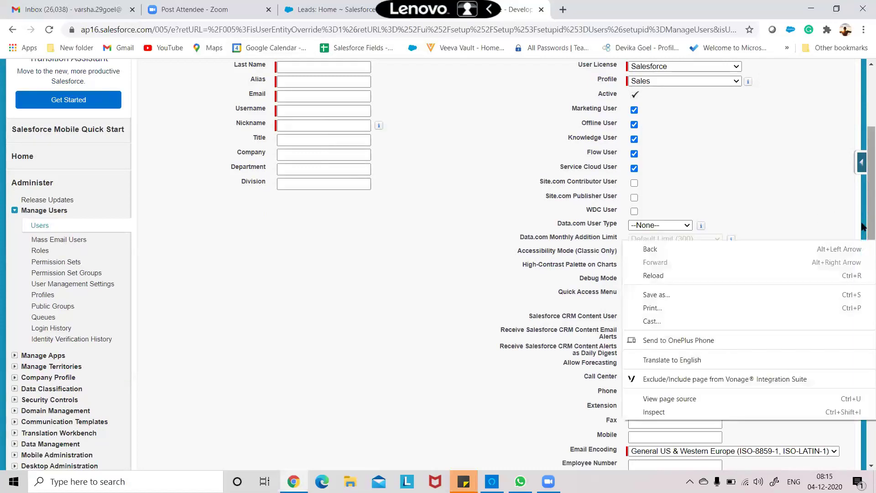
pyautogui.click(862, 226)
pyautogui.scroll(-2, 861, 242)
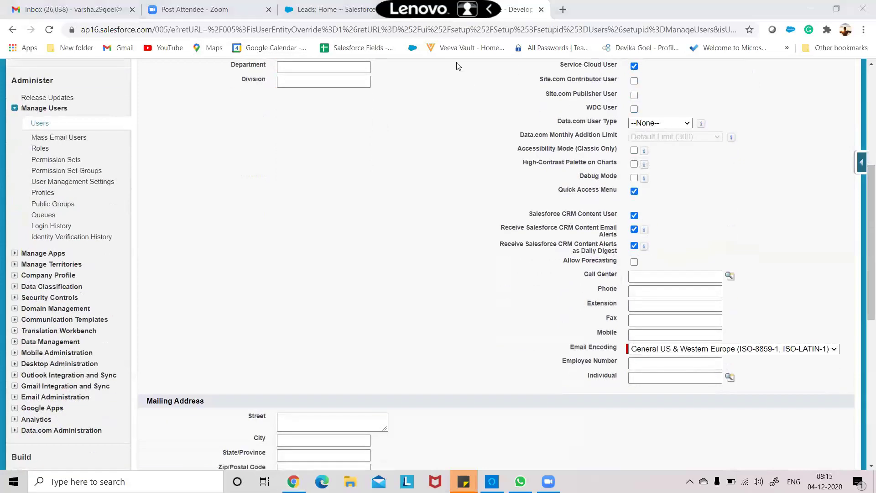
pyautogui.click(633, 151)
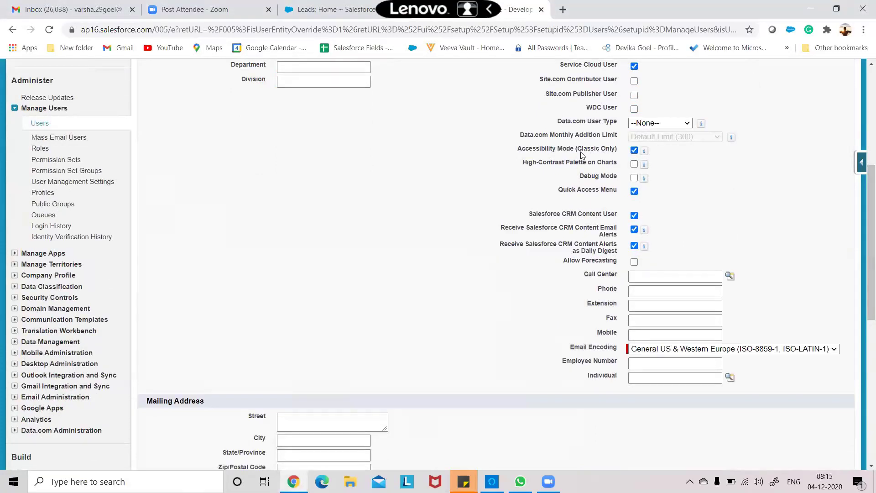
pyautogui.click(635, 151)
# Turn off the Salesforce CRM Content email alerts and daily digest options and enable Allow Forecasting for the new user
pyautogui.click(634, 246)
pyautogui.click(635, 230)
pyautogui.click(634, 262)
pyautogui.click(700, 276)
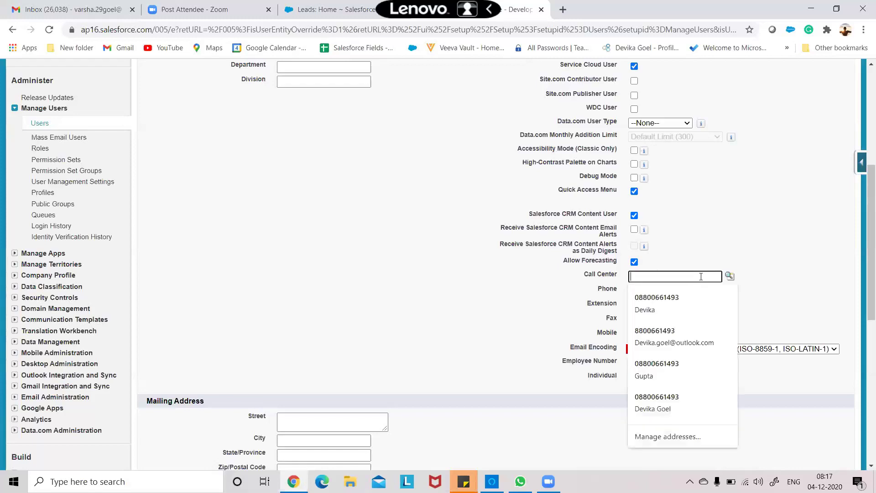
pyautogui.click(793, 277)
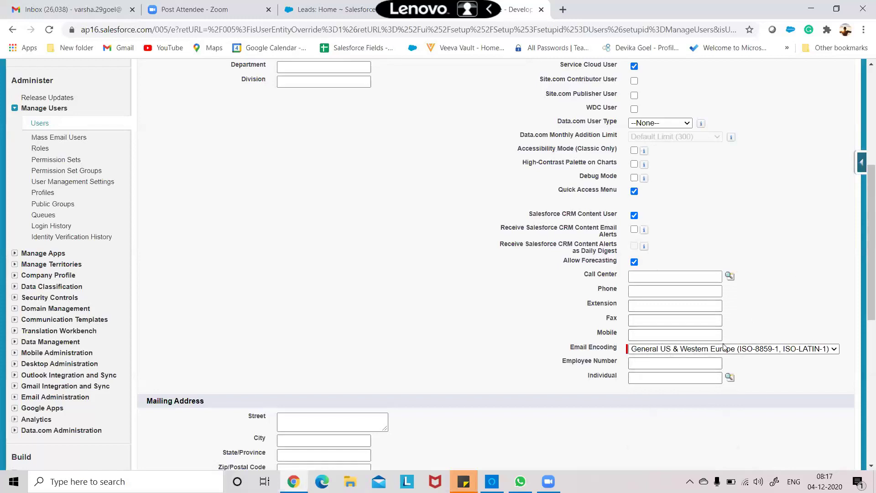
# Set the new user's Email Encoding to Unicode (UTF-8)
pyautogui.click(747, 349)
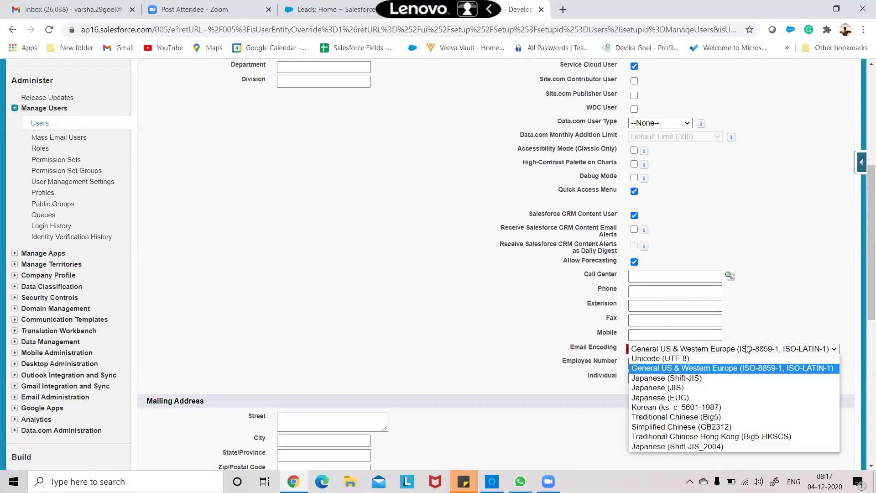
pyautogui.click(732, 359)
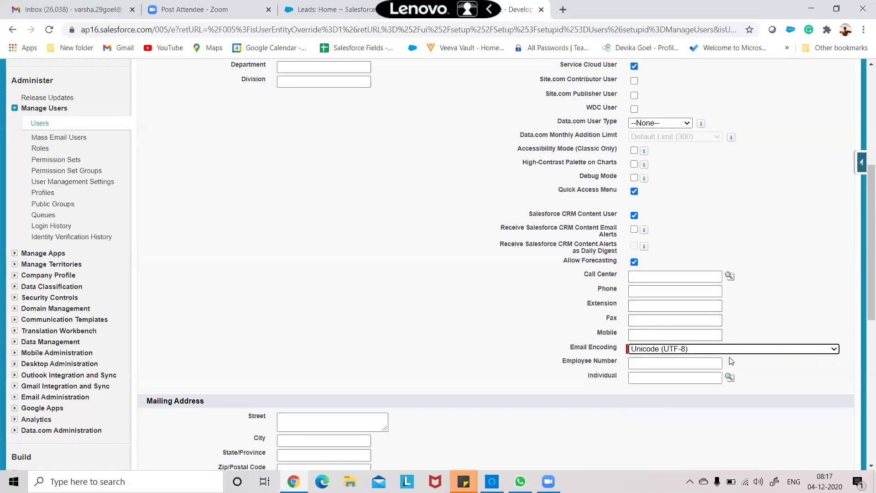
pyautogui.click(685, 352)
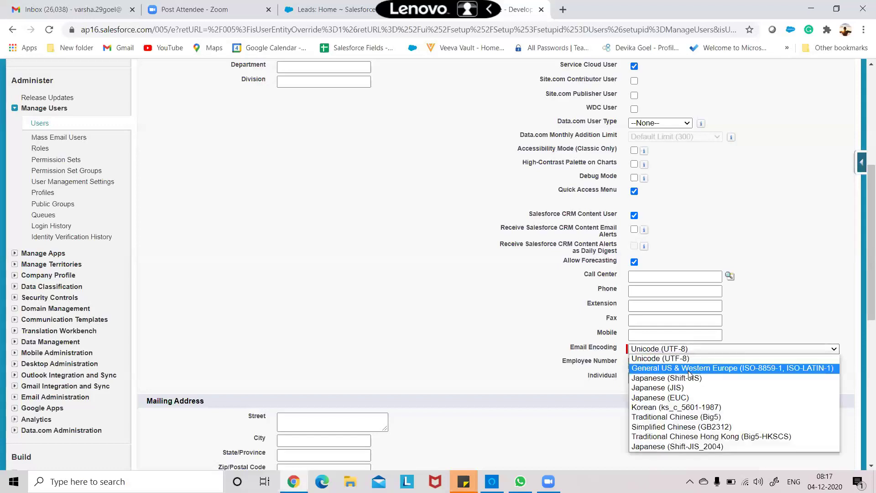
pyautogui.click(553, 367)
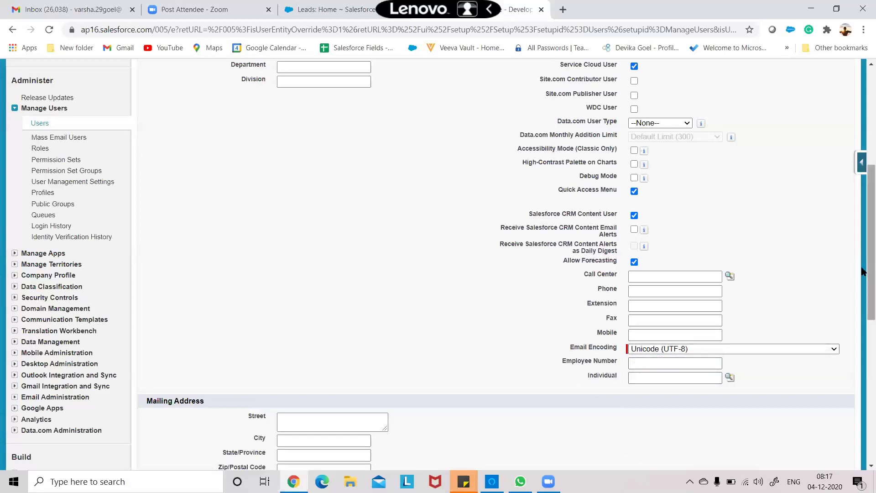
# Look through the New User form, including its address, locale and approver settings and the general user options
pyautogui.moveTo(863, 272); pyautogui.dragTo(862, 364)
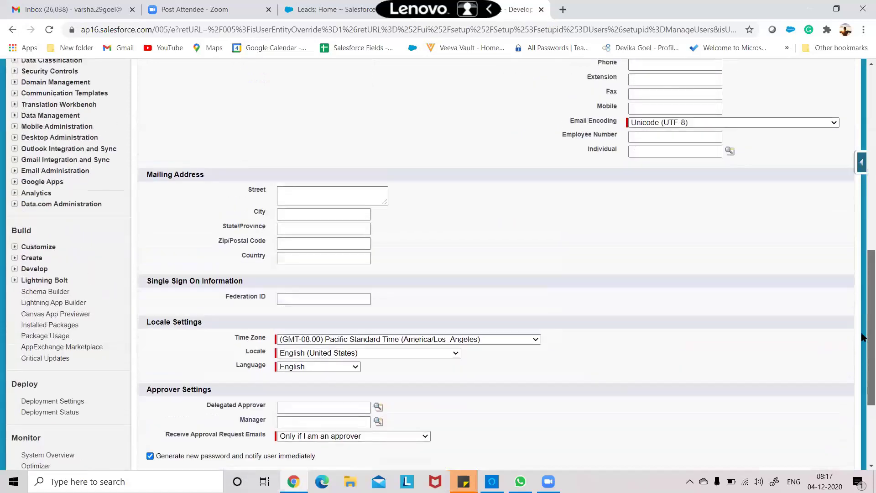
pyautogui.scroll(6, 642, 313)
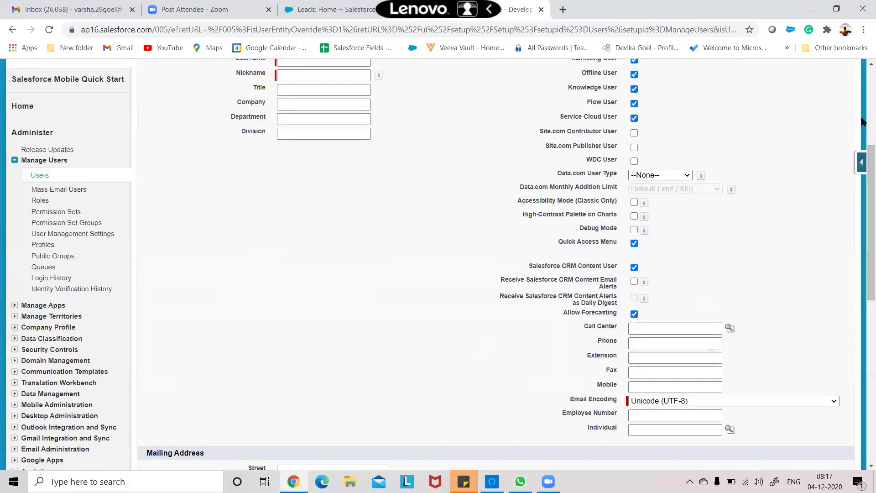
pyautogui.rightClick(862, 96)
pyautogui.click(817, 80)
pyautogui.rightClick(863, 111)
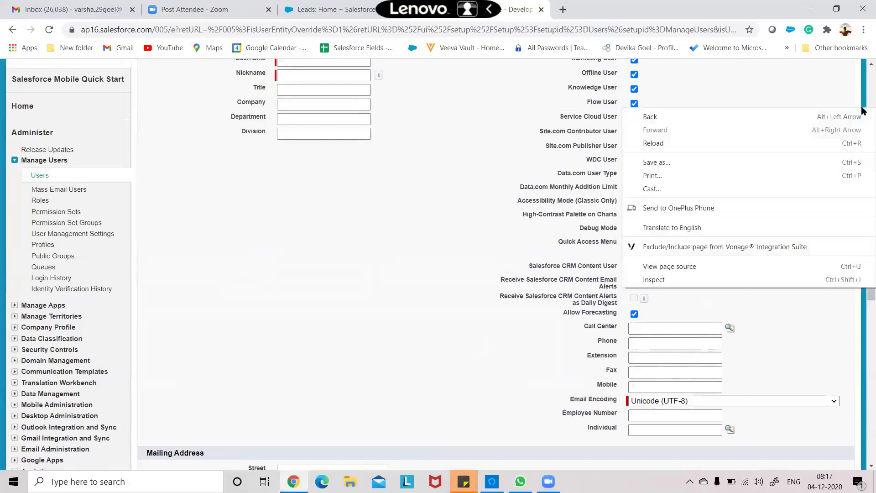
pyautogui.scroll(1, 863, 111)
pyautogui.scroll(4, 862, 111)
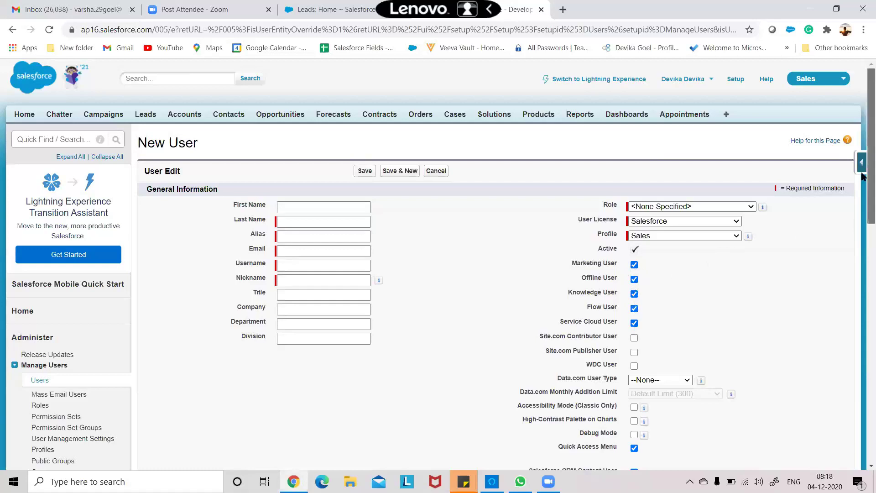
pyautogui.scroll(-3, 862, 176)
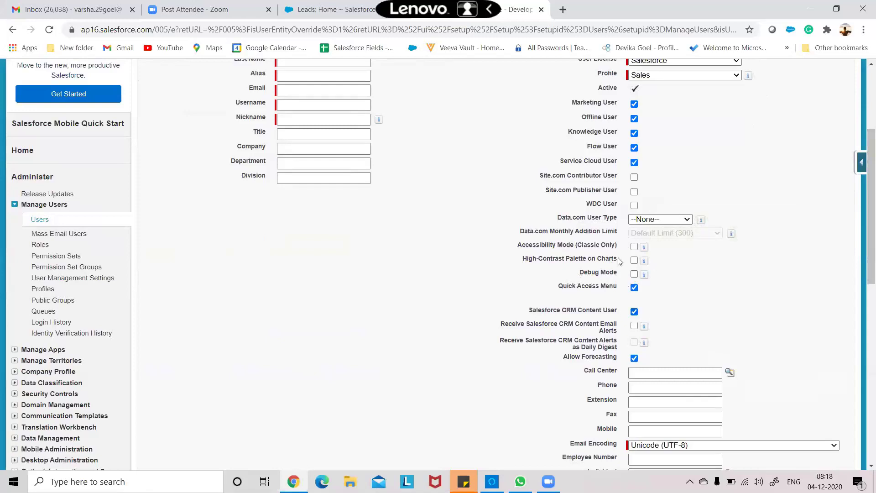
# Turn on Debug Mode for the new user
pyautogui.moveTo(646, 277)
pyautogui.click(637, 276)
pyautogui.scroll(-3, 864, 197)
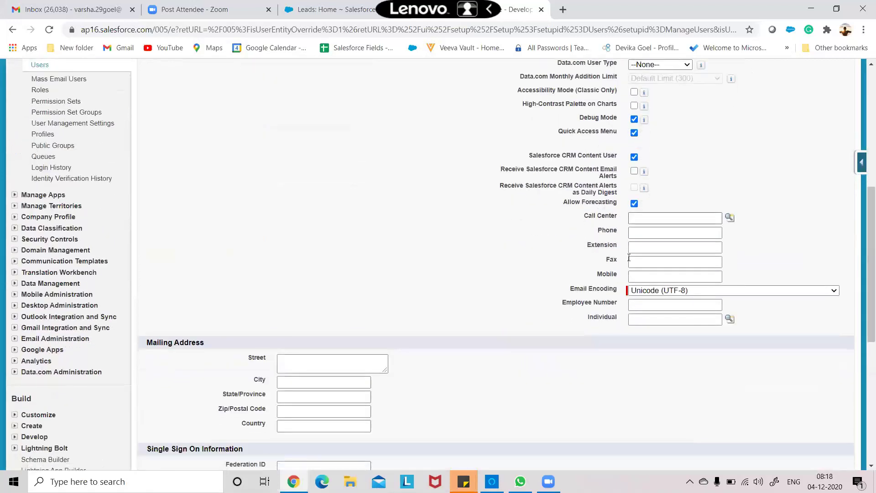
# Try switching the Salesforce CRM Content email alerts on for the new user and switch them off again
pyautogui.click(634, 170)
pyautogui.click(634, 171)
pyautogui.click(635, 171)
pyautogui.click(634, 172)
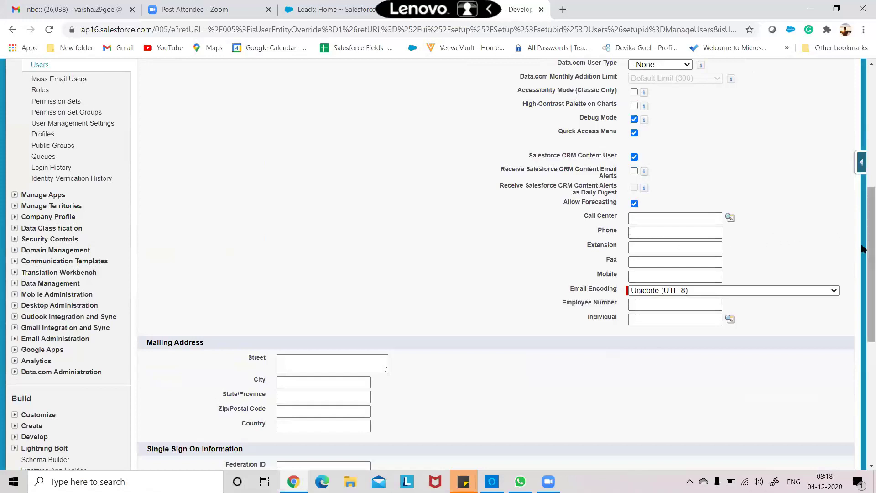
# Review the New User form from the approver and locale settings back up to the role, license and content options
pyautogui.scroll(-4, 862, 247)
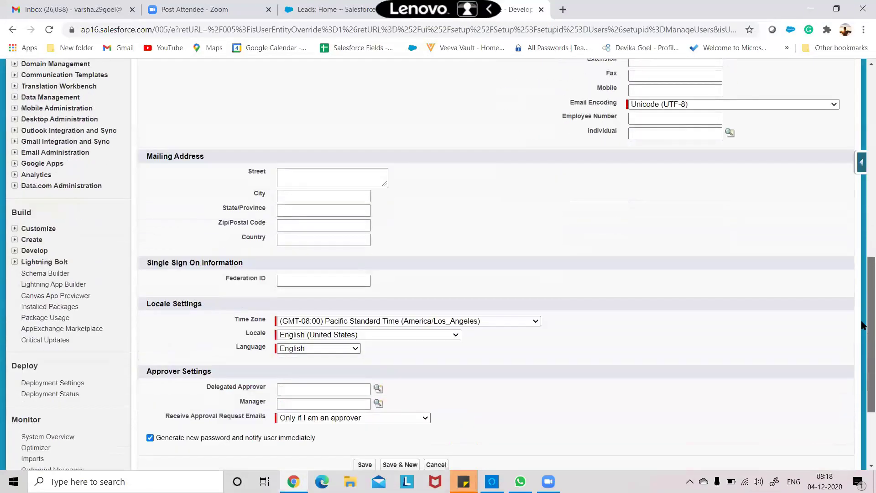
pyautogui.scroll(1, 862, 189)
pyautogui.scroll(7, 862, 190)
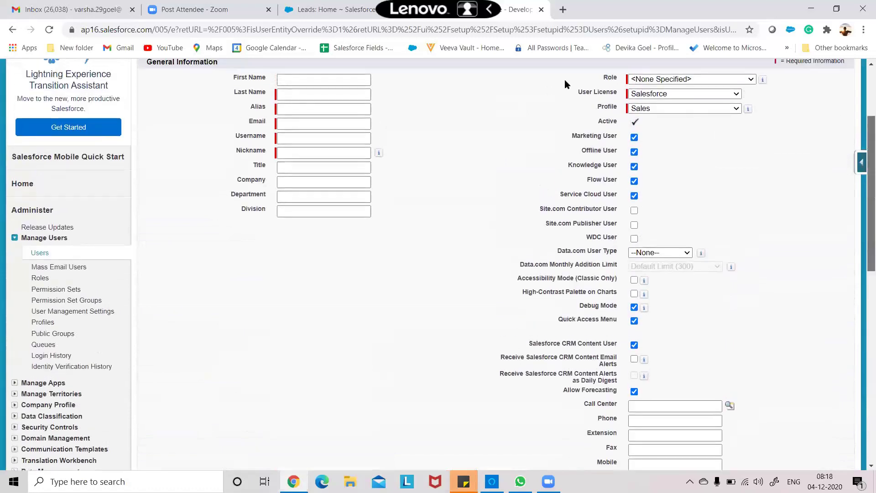
pyautogui.moveTo(575, 81); pyautogui.dragTo(679, 197)
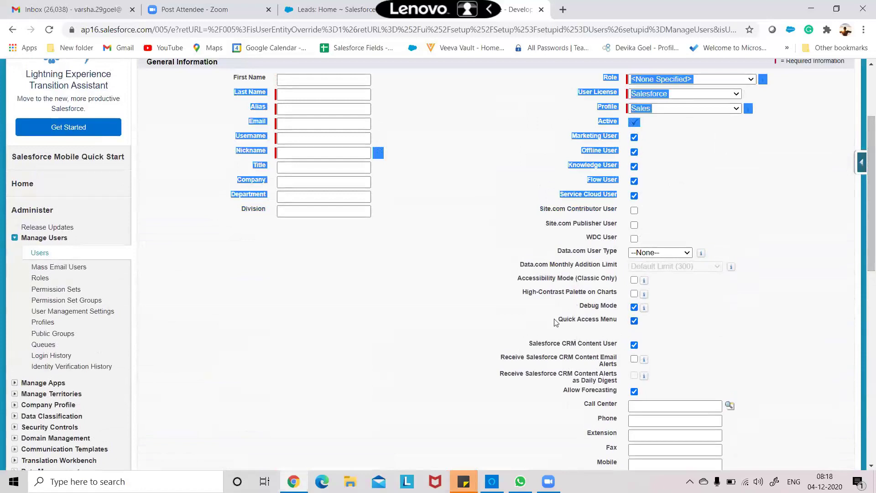
pyautogui.moveTo(557, 324); pyautogui.dragTo(683, 361)
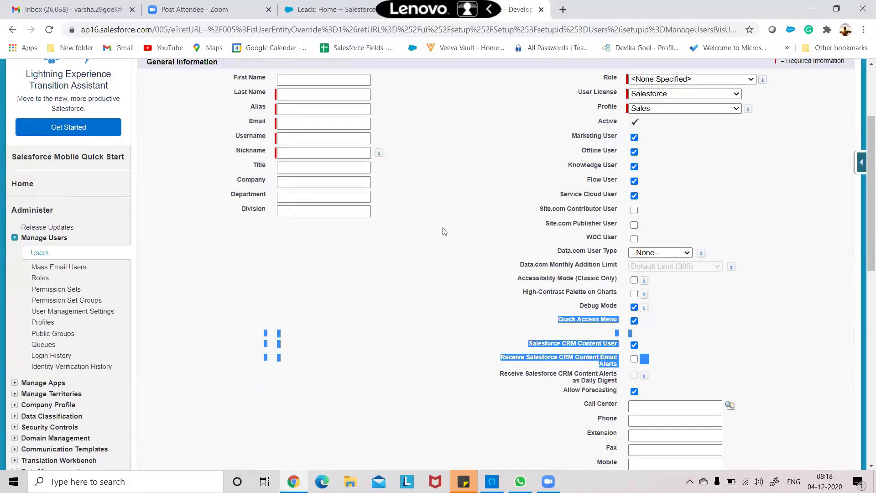
pyautogui.click(395, 225)
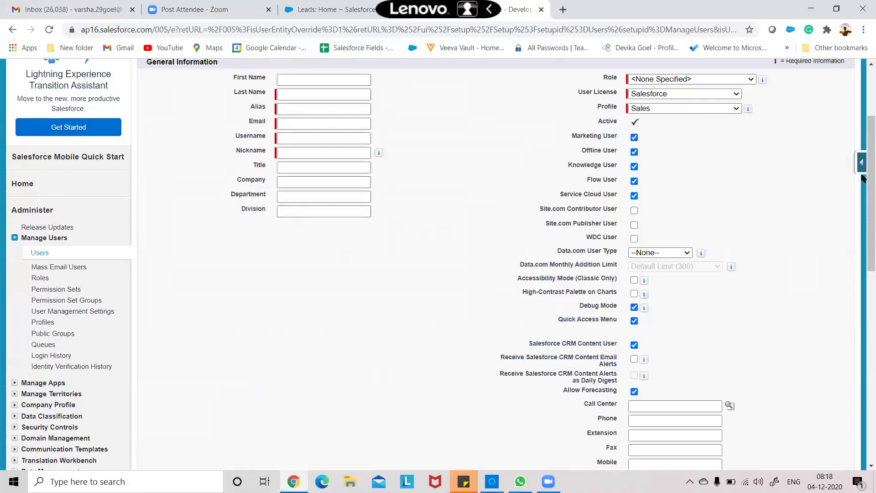
pyautogui.moveTo(863, 144); pyautogui.dragTo(862, 133)
pyautogui.scroll(2, 862, 132)
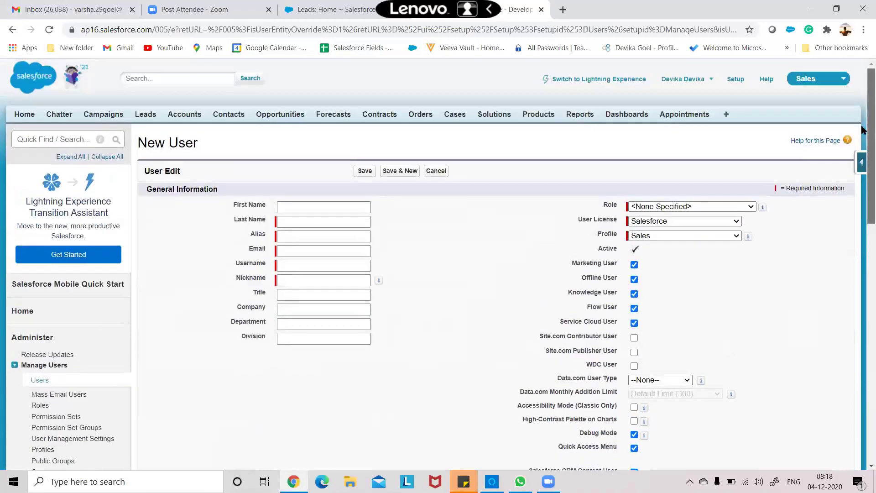
pyautogui.moveTo(863, 132); pyautogui.dragTo(863, 228)
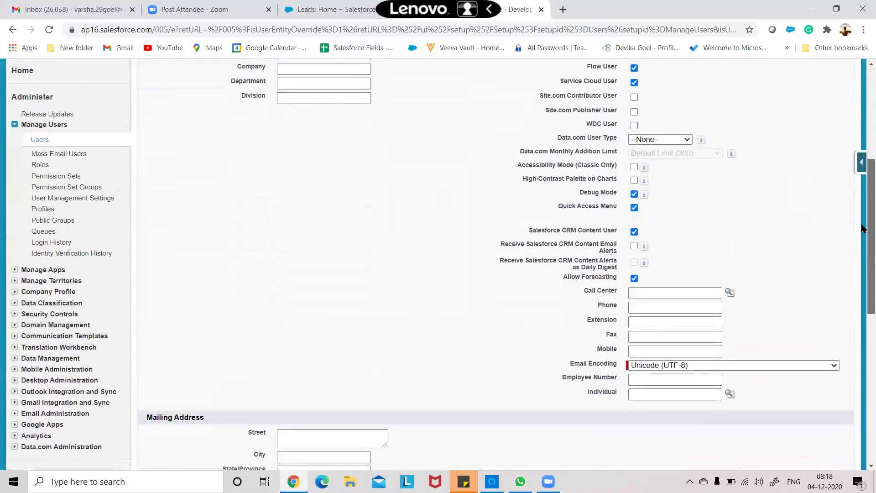
# Expand and collapse the force.com quick access menu while switching the new user's Quick Access Menu option off and on again
pyautogui.click(860, 170)
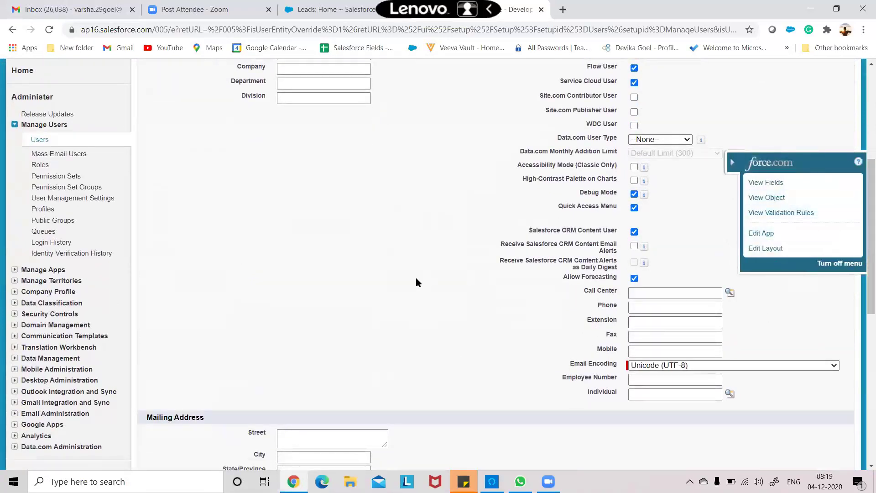
pyautogui.click(633, 208)
pyautogui.click(634, 208)
pyautogui.click(635, 207)
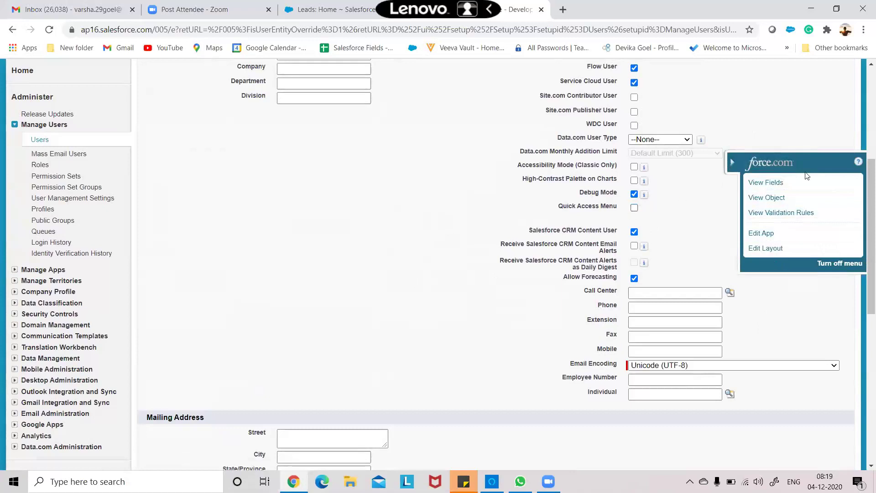
pyautogui.click(730, 162)
pyautogui.click(634, 207)
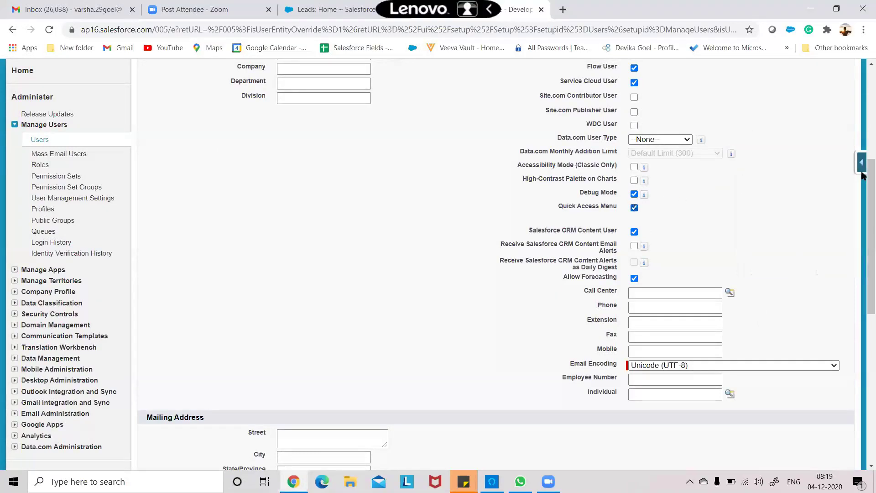
# Examine the new user's Role and Profile fields and the feature options from Marketing User to the CRM Content daily digest
pyautogui.scroll(-6, 862, 219)
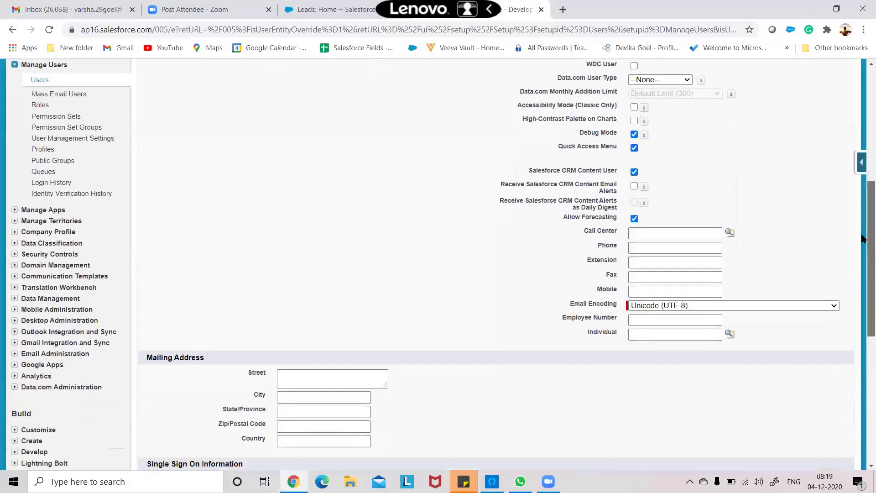
pyautogui.scroll(3, 862, 116)
pyautogui.scroll(8, 863, 116)
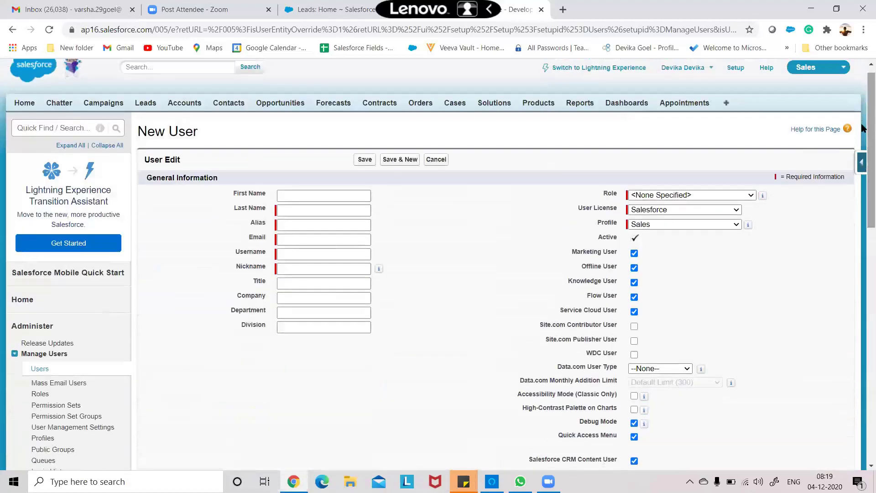
pyautogui.scroll(-2, 862, 132)
pyautogui.scroll(-1, 862, 183)
pyautogui.scroll(2, 863, 169)
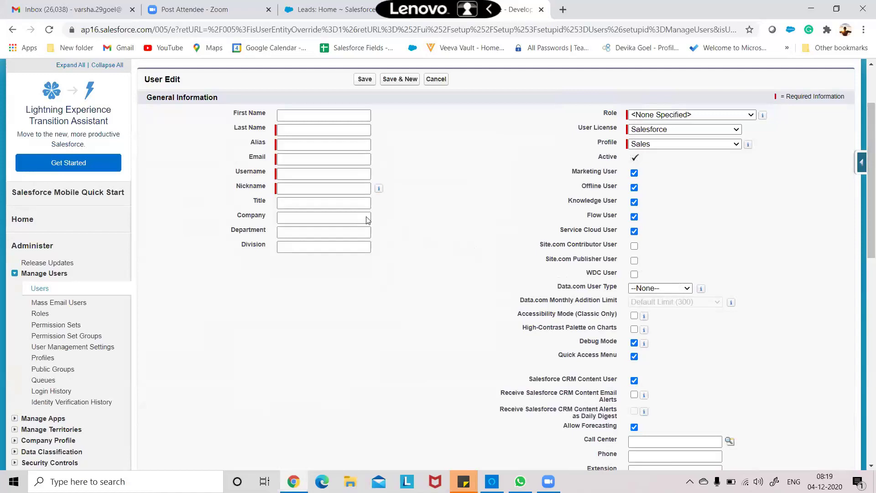
pyautogui.moveTo(596, 115); pyautogui.dragTo(635, 112)
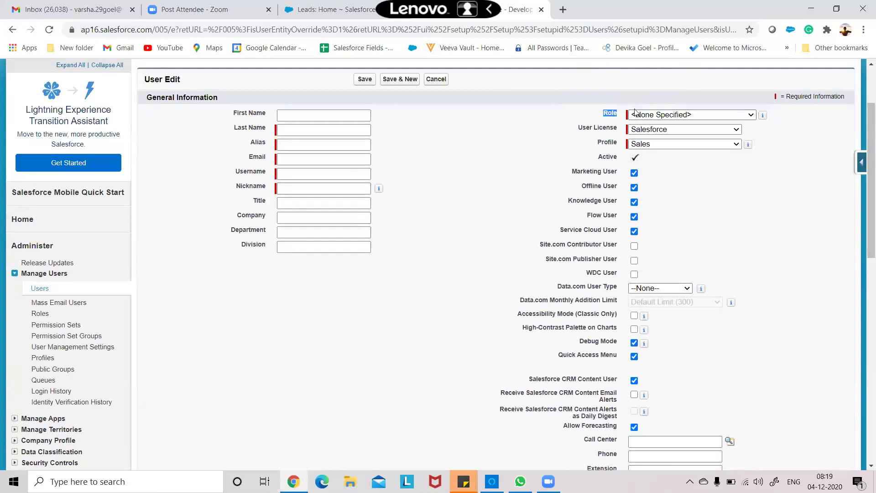
pyautogui.doubleClick(605, 142)
pyautogui.click(582, 171)
pyautogui.hotkey('shift', 'Down')
pyautogui.hotkey('shift', 'Down')
pyautogui.hotkey('shift', 'Down')
pyautogui.hotkey('shift', 'Down')
pyautogui.hotkey('shift', 'Down')
pyautogui.hotkey('shift', 'Down')
pyautogui.hotkey('shift', 'Down')
pyautogui.hotkey('shift', 'Down')
pyautogui.hotkey('shift', 'Down')
pyautogui.hotkey('shift', 'Down')
pyautogui.hotkey('shift', 'Down')
pyautogui.hotkey('shift', 'Down')
pyautogui.hotkey('shift', 'Down')
pyautogui.hotkey('shift', 'Down')
pyautogui.hotkey('shift', 'Down')
pyautogui.hotkey('shift', 'Down')
pyautogui.hotkey('shift', 'Down')
pyautogui.hotkey('shift', 'Down')
pyautogui.hotkey('shift', 'Down')
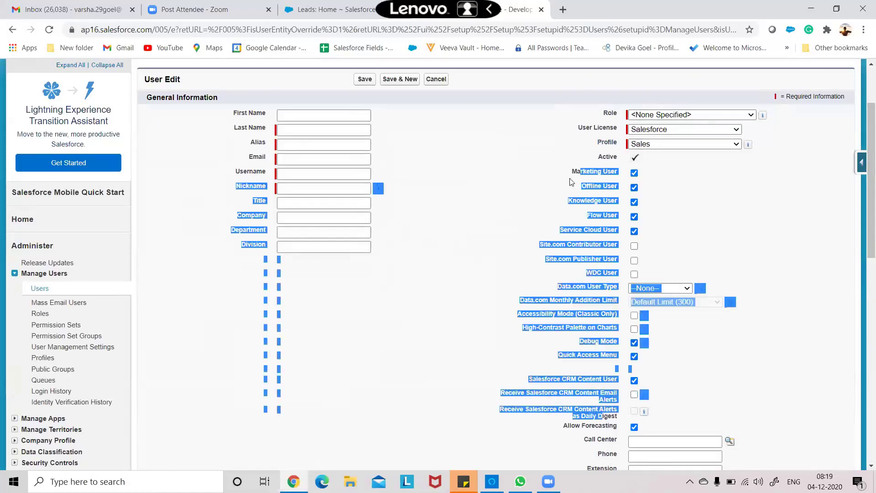
pyautogui.click(499, 149)
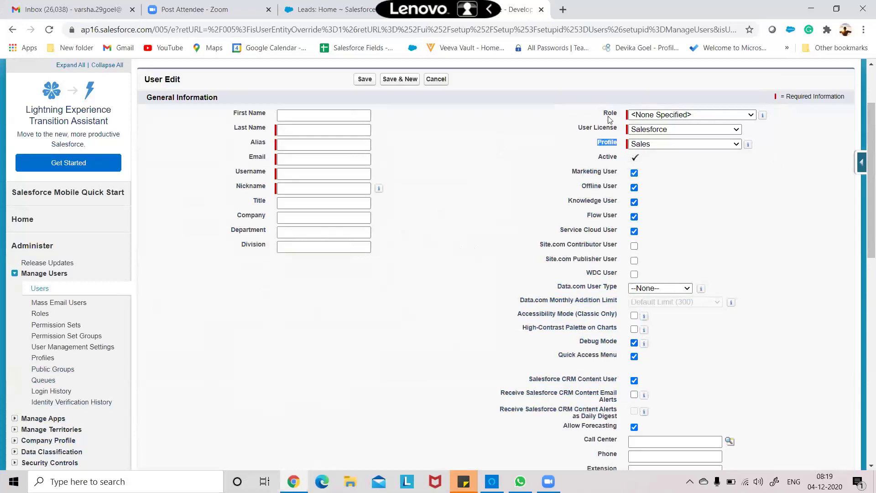
pyautogui.moveTo(601, 113); pyautogui.dragTo(624, 115)
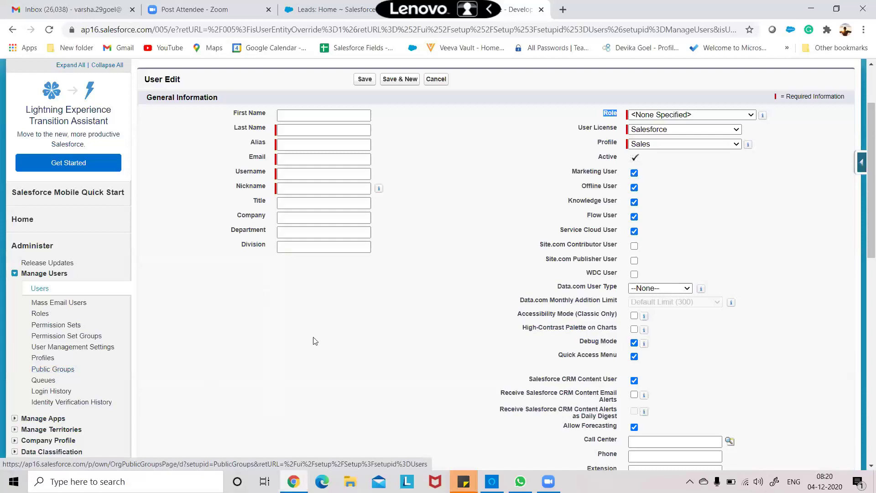
# Turn off Offline User, Knowledge User, Flow User, Service Cloud User, Debug Mode and Marketing User for the new user
pyautogui.click(634, 187)
pyautogui.click(635, 202)
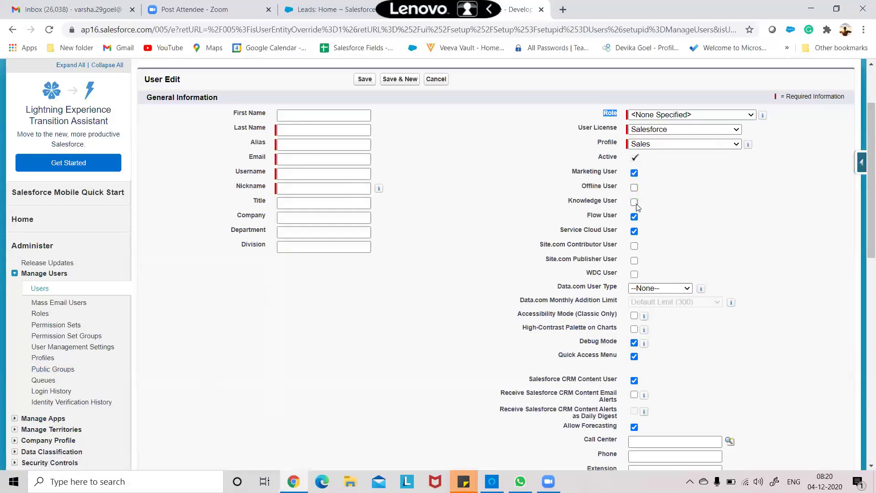
pyautogui.click(634, 217)
pyautogui.click(634, 231)
pyautogui.click(634, 343)
pyautogui.click(634, 173)
# Enable the Salesforce CRM Content email alerts and daily digest options and turn off Allow Forecasting for the new user
pyautogui.click(634, 394)
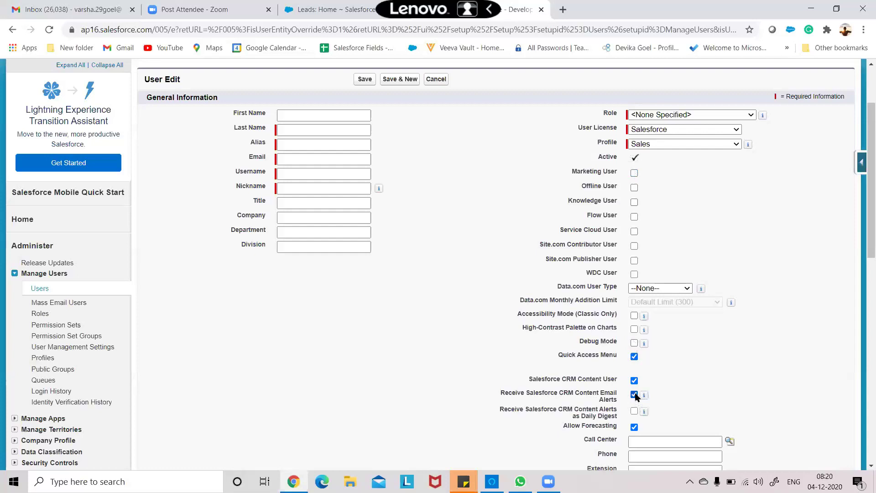
pyautogui.click(634, 427)
pyautogui.click(634, 411)
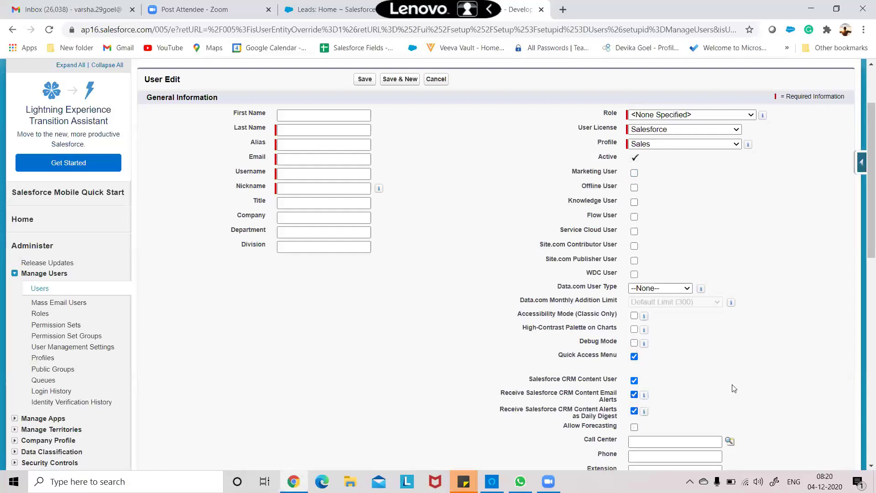